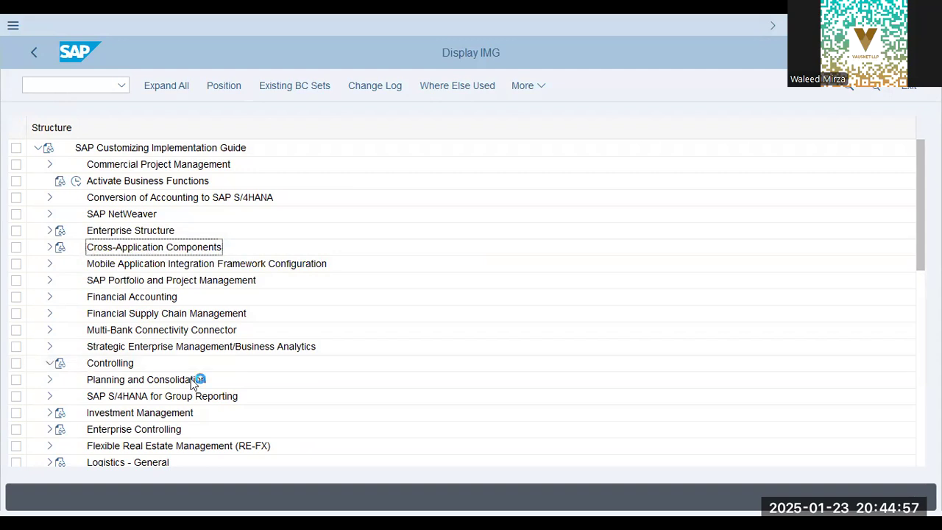
# Open Maintain Versions under Controlling, General Controlling, Organization, and display the Controlling Area Settings of version 0.
pyautogui.click(63, 348)
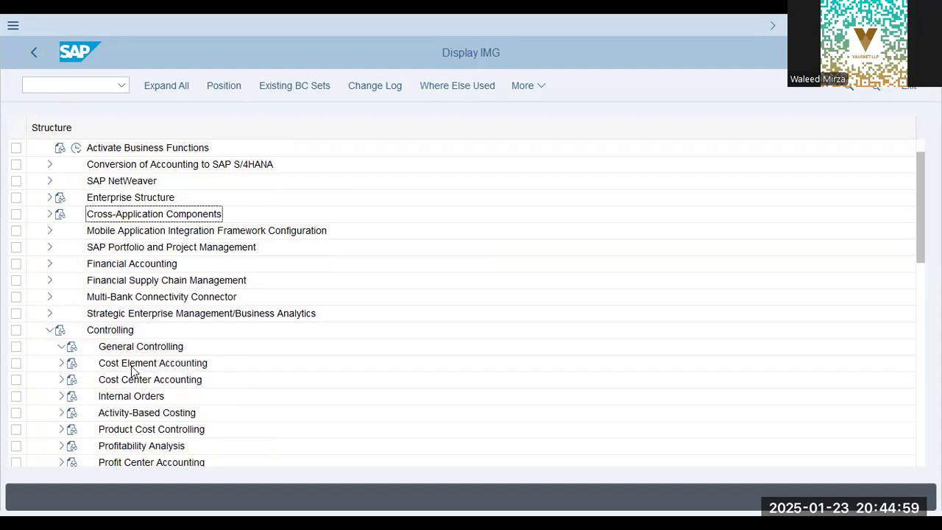
pyautogui.click(73, 248)
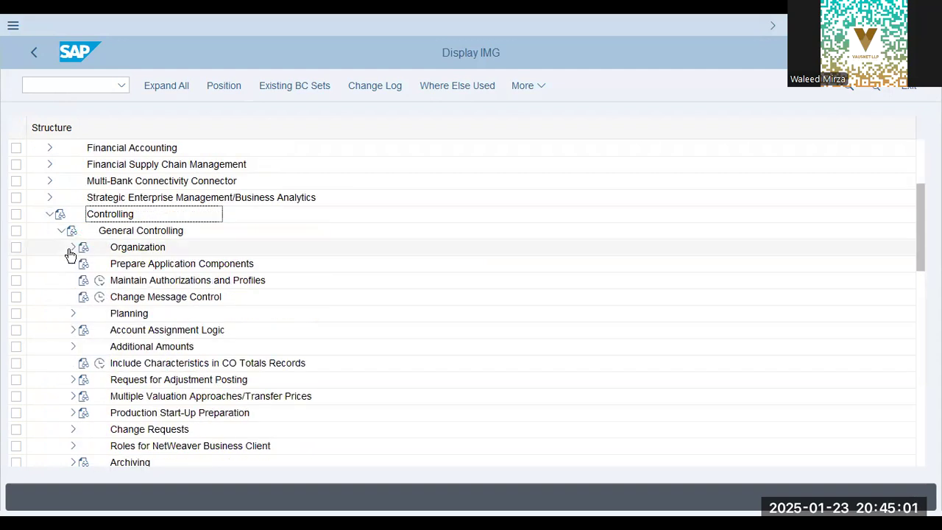
pyautogui.click(109, 265)
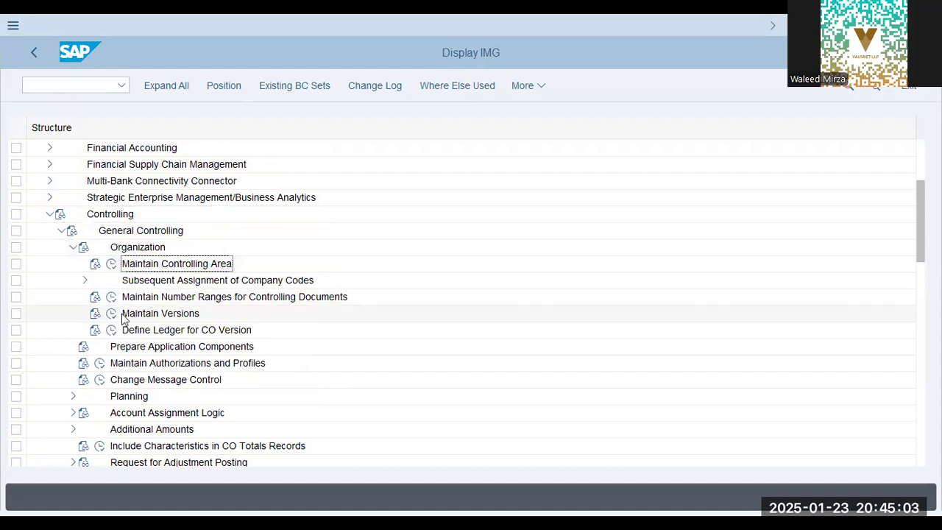
pyautogui.click(111, 315)
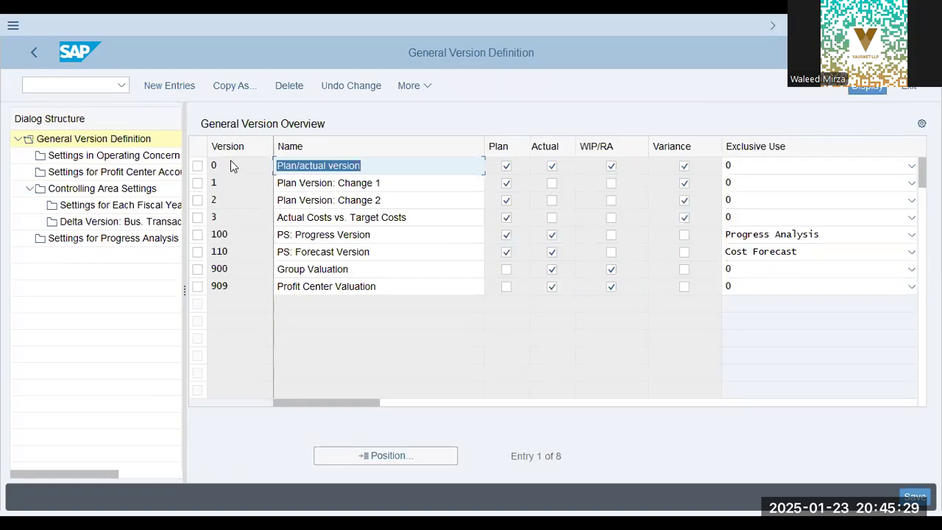
pyautogui.click(197, 167)
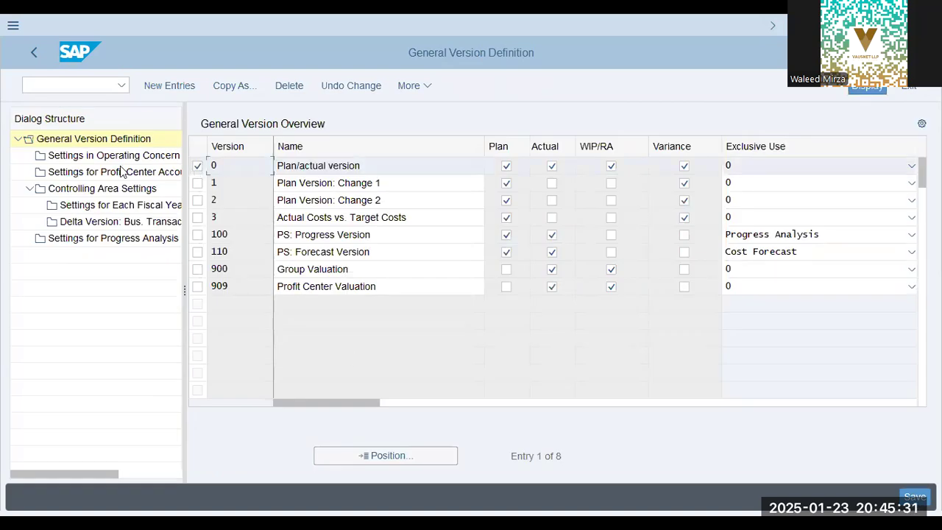
pyautogui.doubleClick(79, 189)
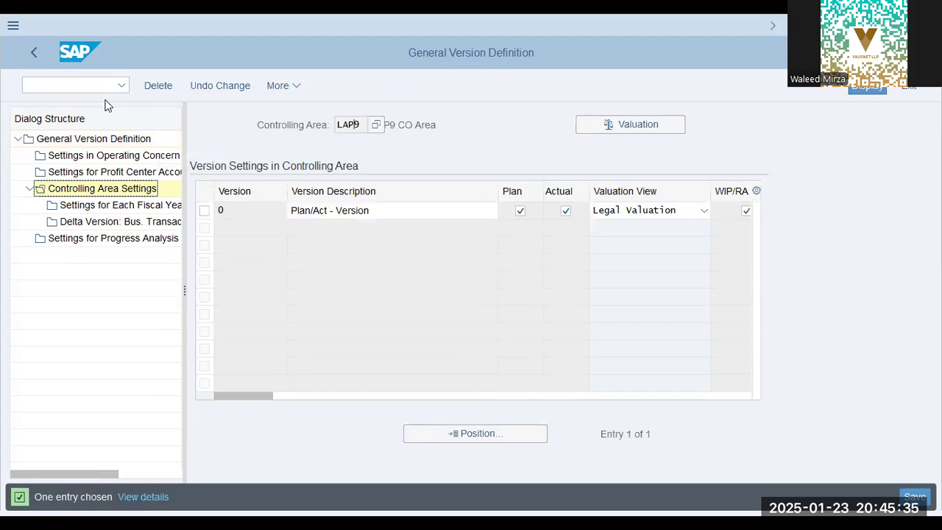
# Create an additional session and set the controlling area to OOGL with transaction OKKS.
pyautogui.click(56, 85)
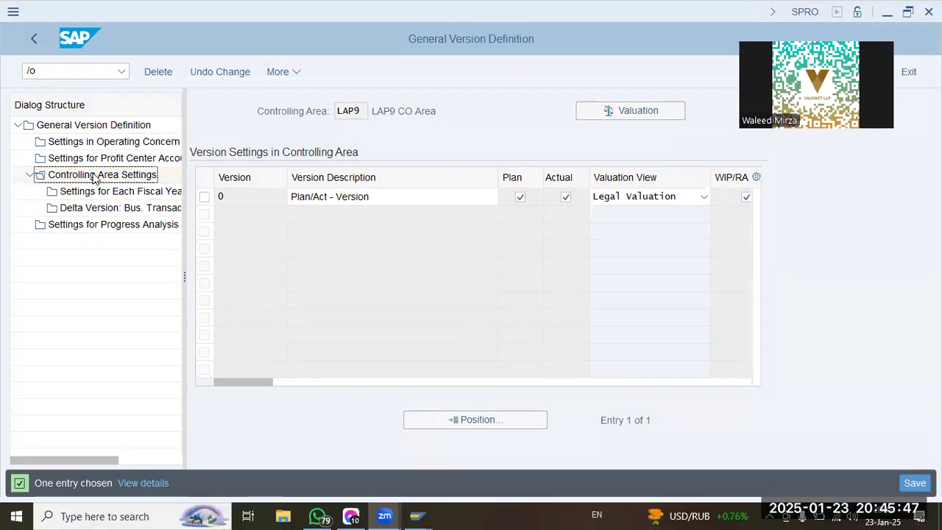
pyautogui.click(71, 69)
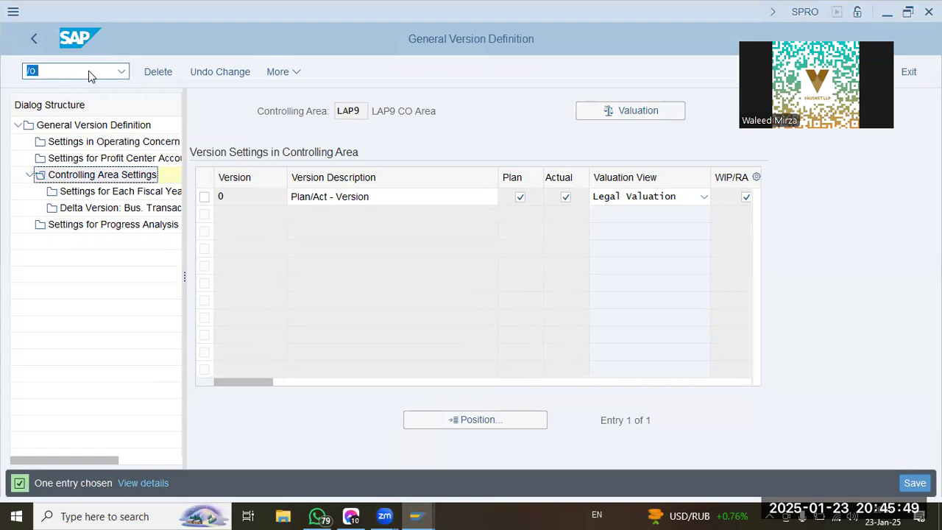
pyautogui.press('Return')
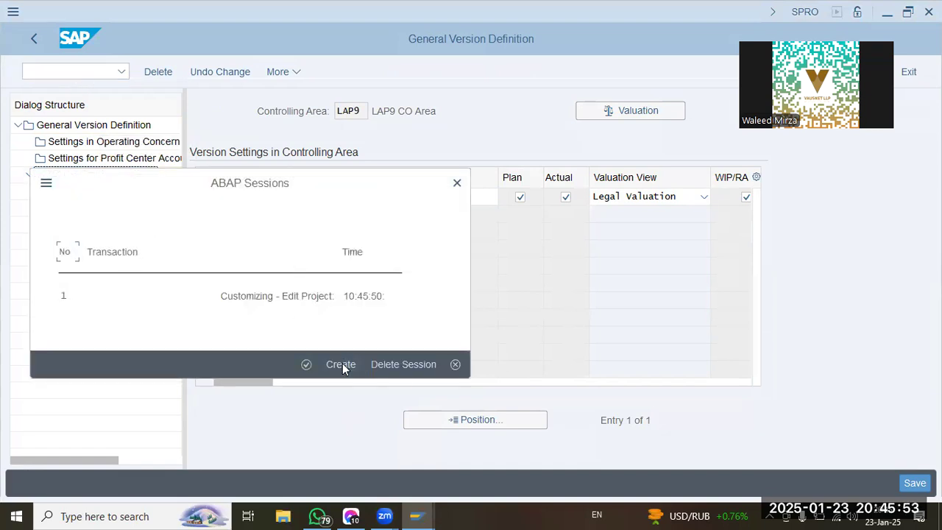
pyautogui.click(342, 366)
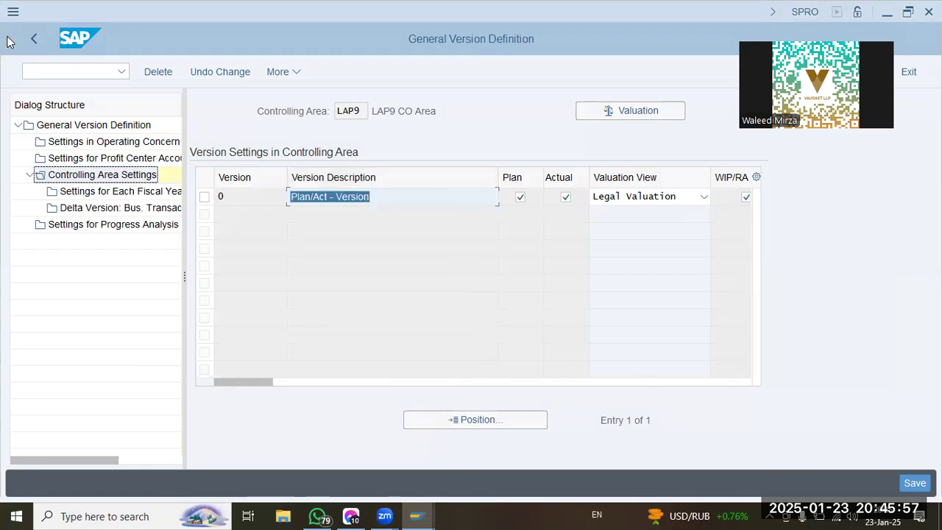
pyautogui.write('okks')
pyautogui.press('Return')
pyautogui.write('cog1')
pyautogui.press('Return')
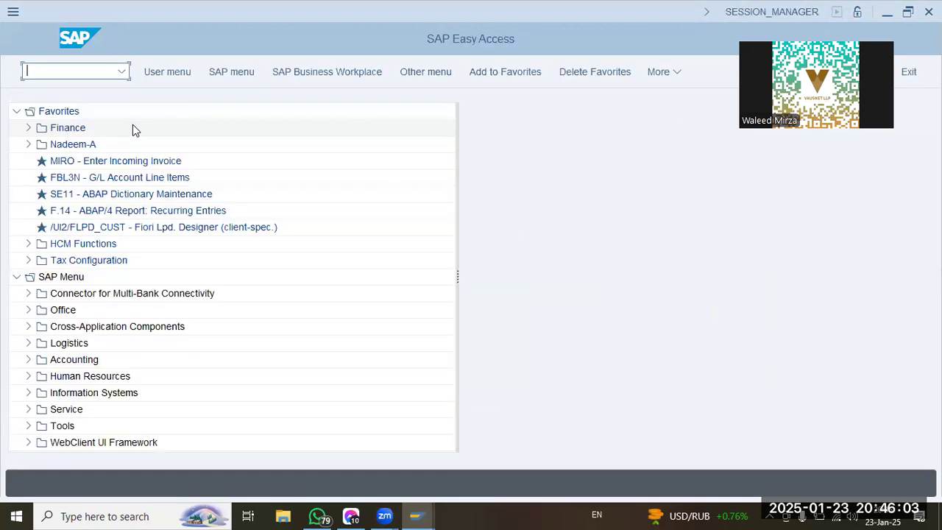
# Return to the version definition session, exit it to the implementation guide, and reopen Maintain Versions.
pyautogui.hotkey('alt', 'Tab')
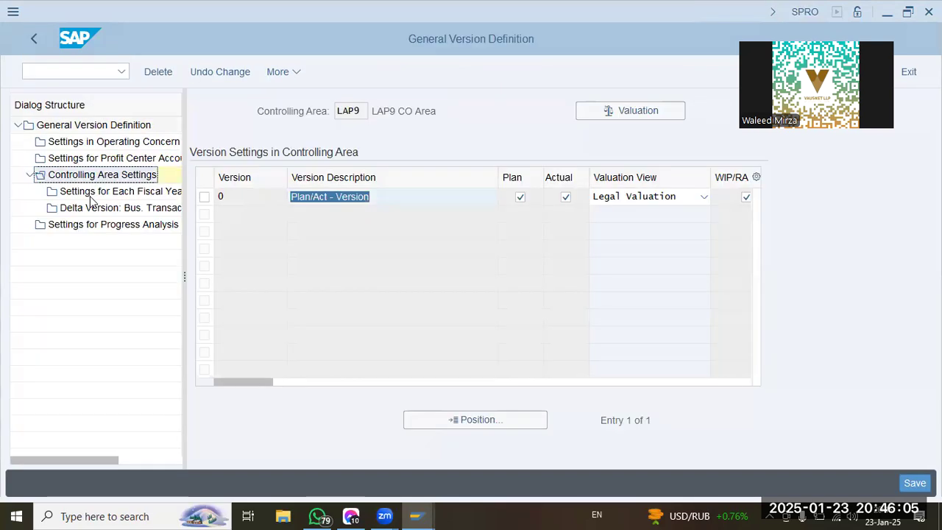
pyautogui.click(33, 37)
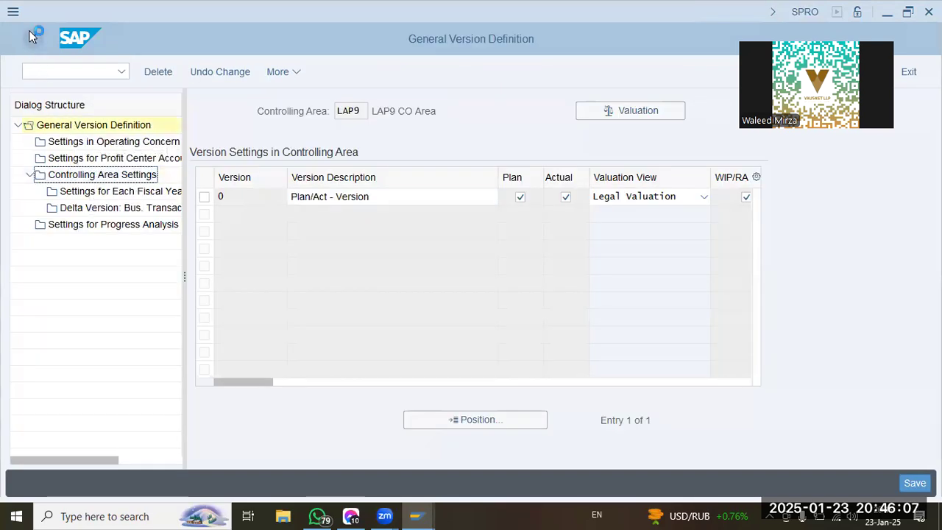
pyautogui.click(33, 37)
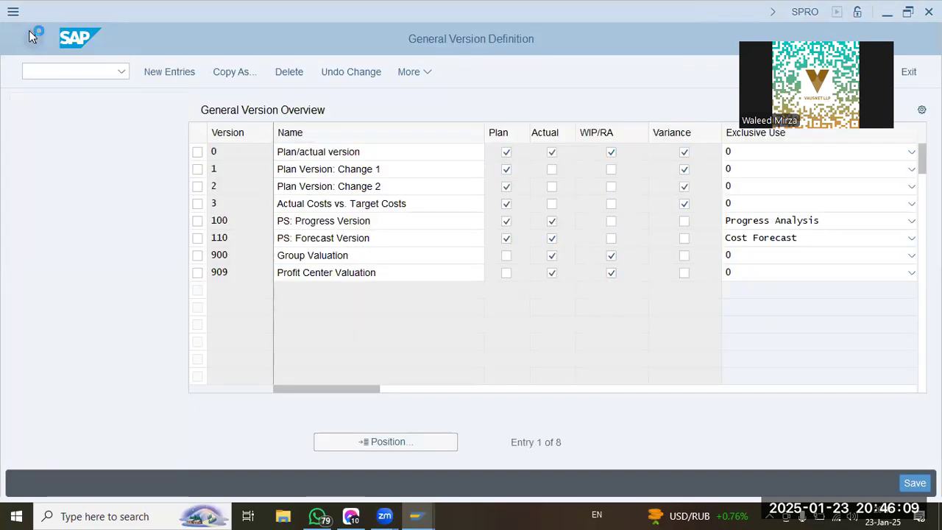
pyautogui.click(111, 300)
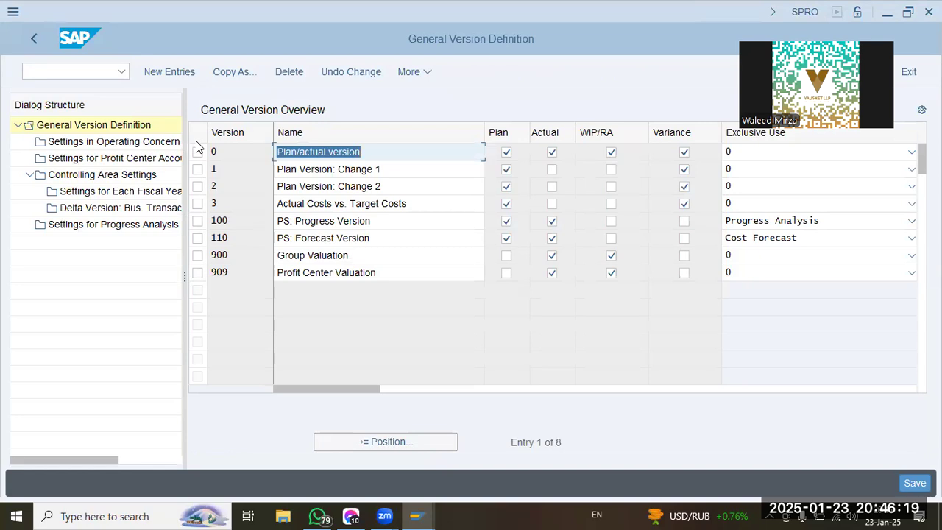
# Open the Settings for Each Fiscal Year of version 0 in controlling area OOGL.
pyautogui.click(197, 151)
pyautogui.click(103, 175)
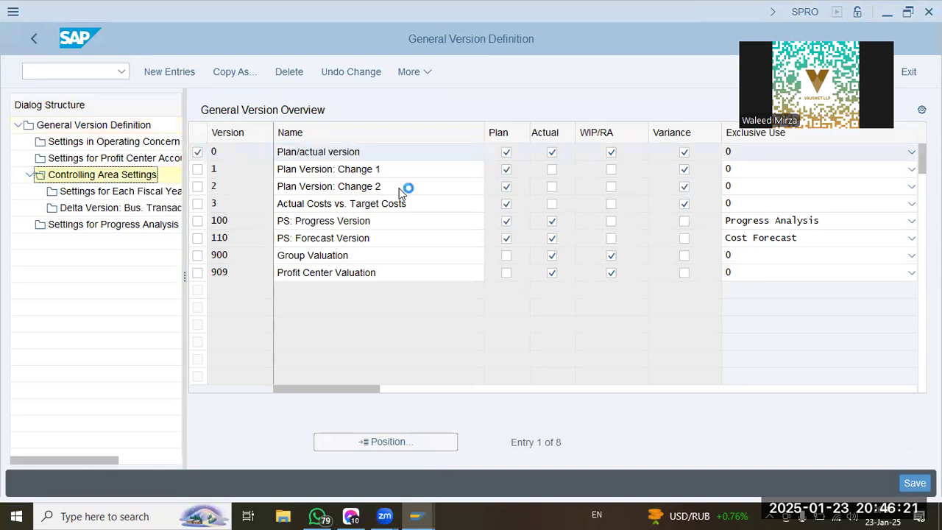
pyautogui.click(206, 198)
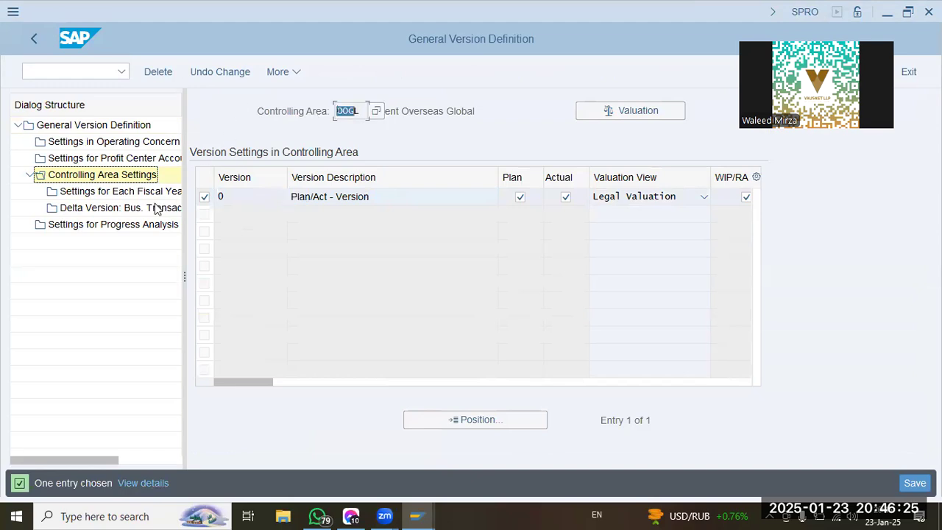
pyautogui.click(121, 192)
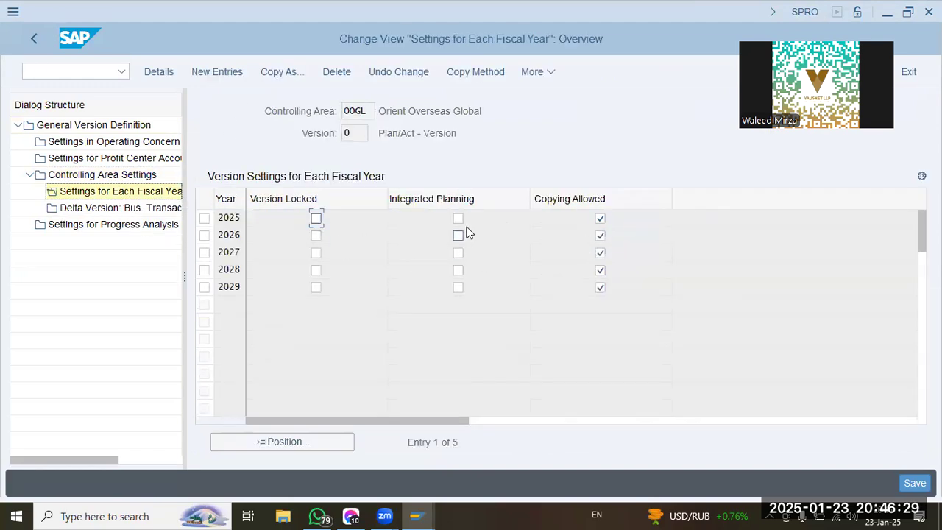
# Activate Integrated Planning for fiscal year 2025 through a background job with output device lp01.
pyautogui.click(459, 218)
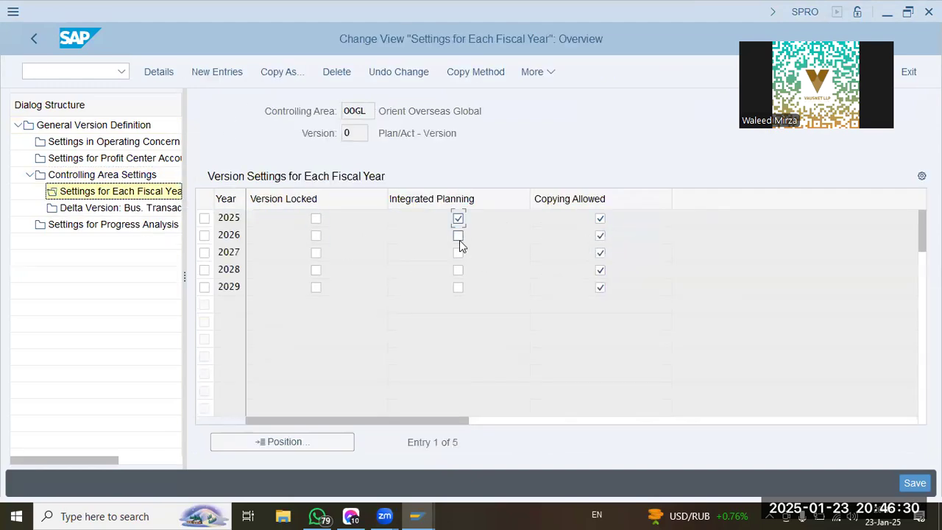
pyautogui.doubleClick(237, 218)
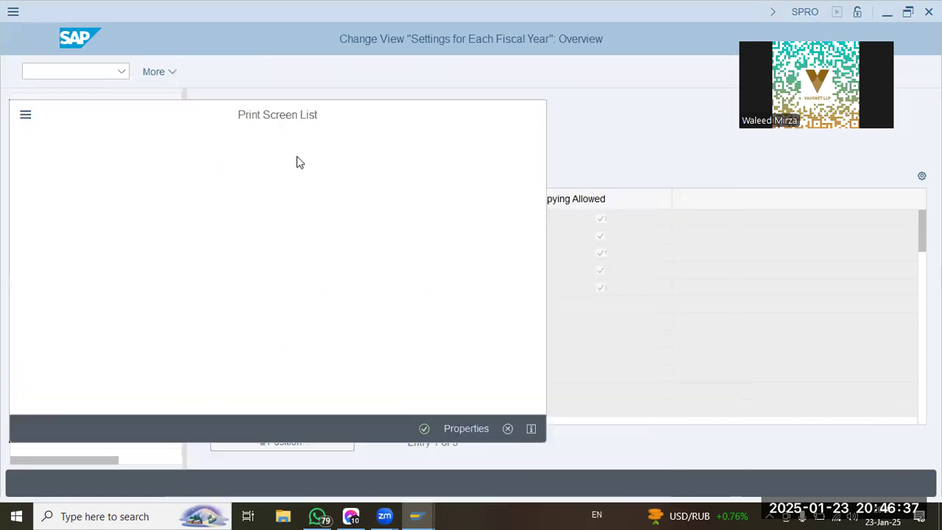
pyautogui.click(193, 165)
pyautogui.click(210, 190)
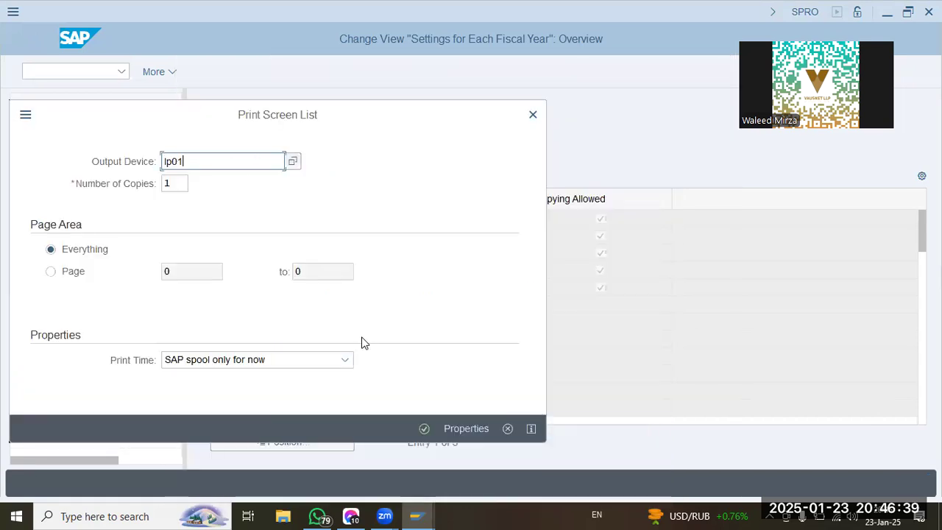
pyautogui.click(424, 428)
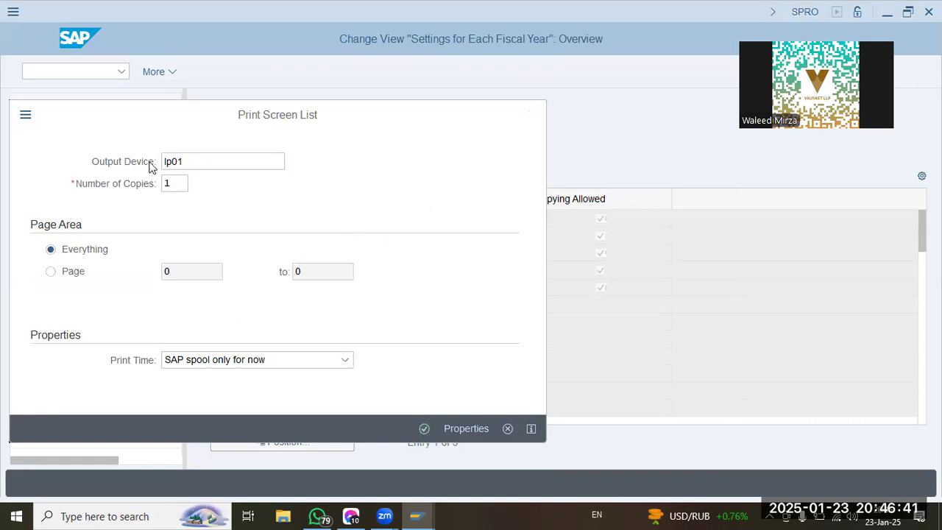
pyautogui.click(457, 486)
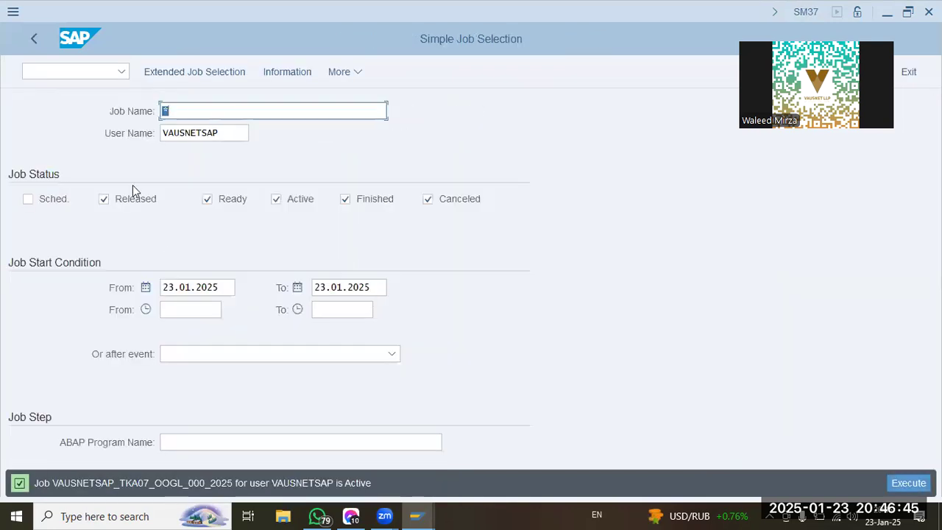
pyautogui.click(51, 200)
pyautogui.click(897, 481)
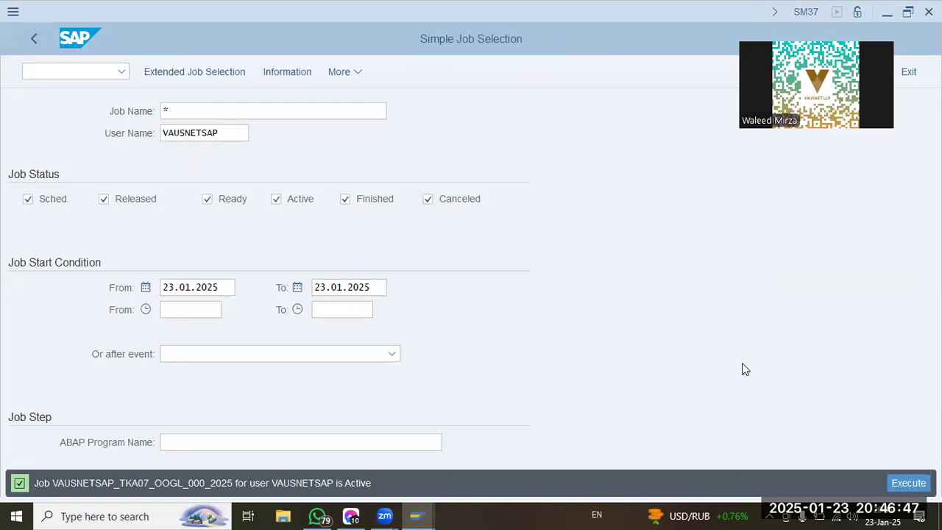
# Execute the job selection for 23.01.2025 and refresh the overview to check the background jobs' status.
pyautogui.click(901, 484)
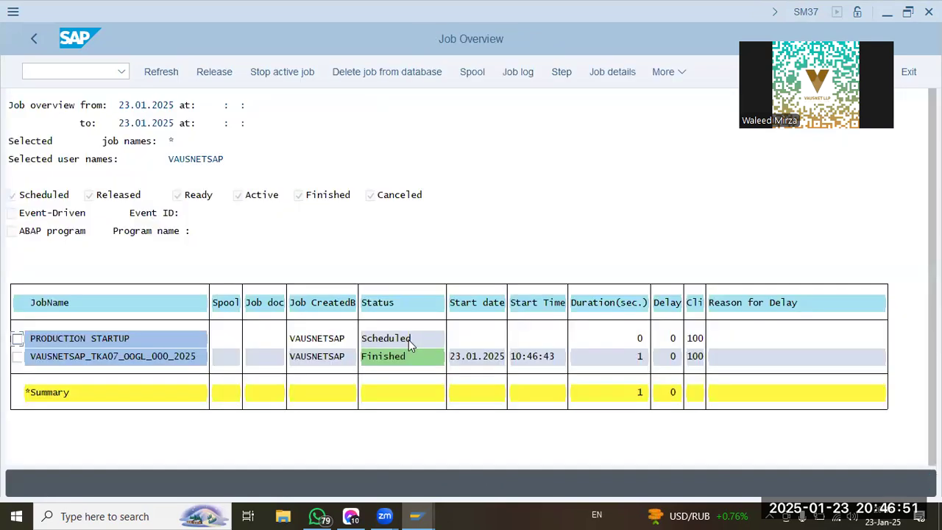
pyautogui.click(145, 72)
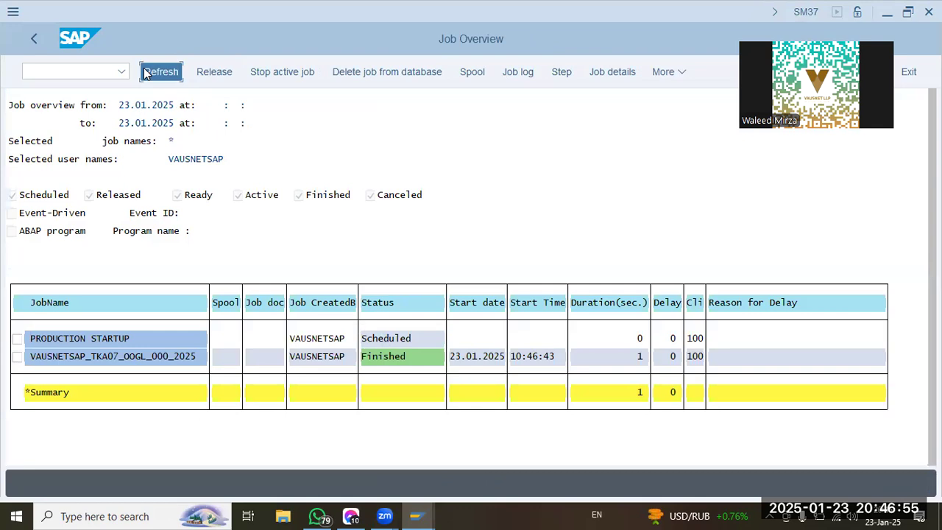
pyautogui.click(170, 72)
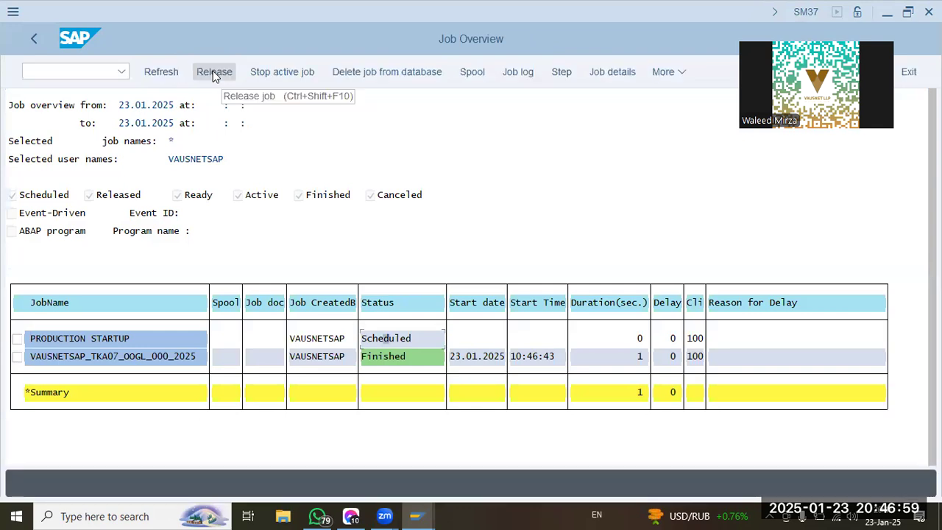
# Release the PRODUCTION STARTUP job with an immediate start and refresh its status.
pyautogui.click(213, 74)
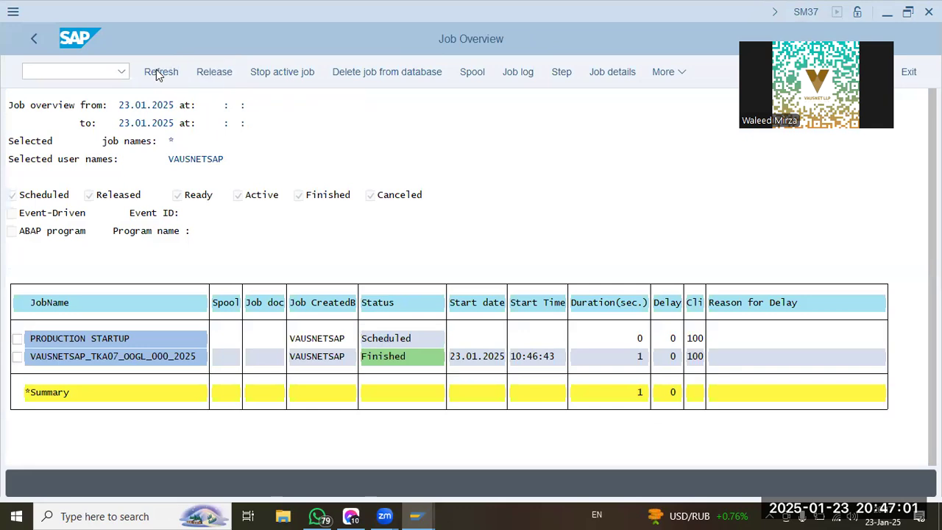
pyautogui.click(101, 87)
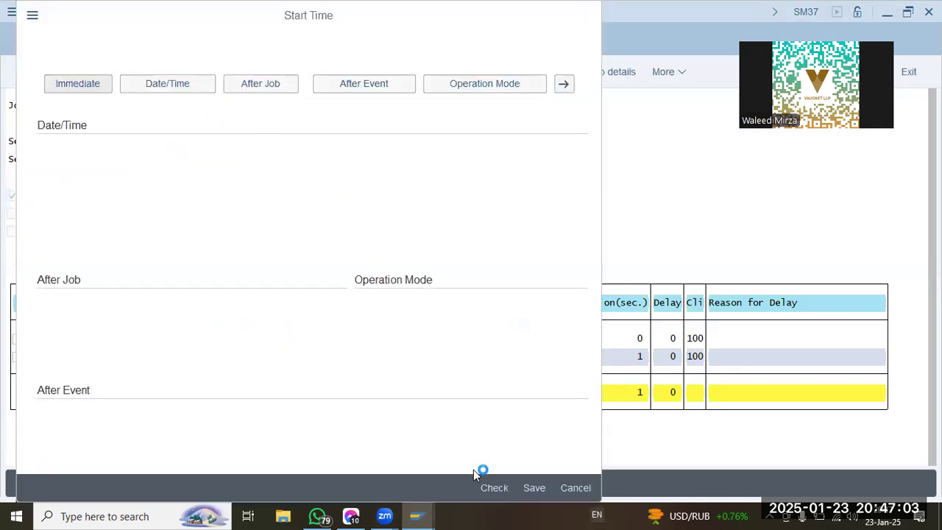
pyautogui.click(430, 488)
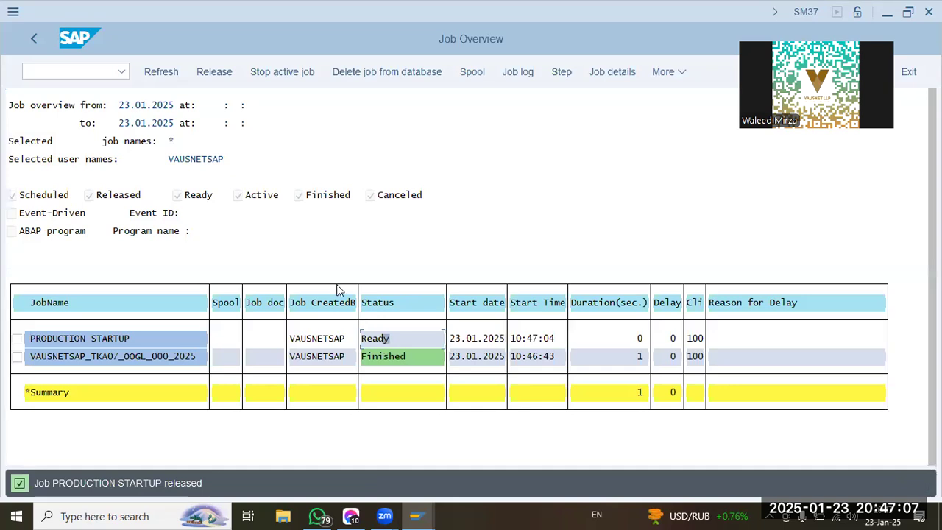
pyautogui.click(173, 75)
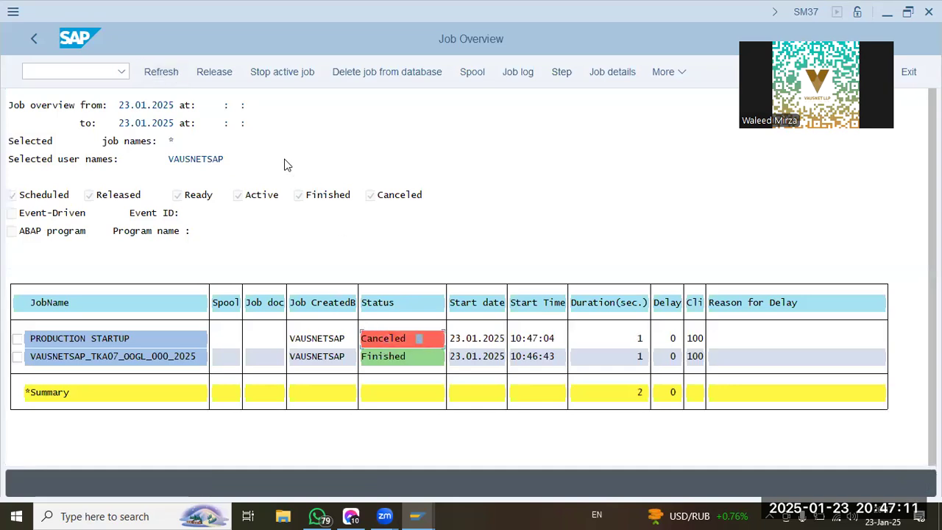
pyautogui.click(165, 72)
# Leave the job overview for SAP Easy Access and open the reference implementation guide with transaction SPRO.
pyautogui.click(77, 73)
pyautogui.hotkey('alt', 'Tab')
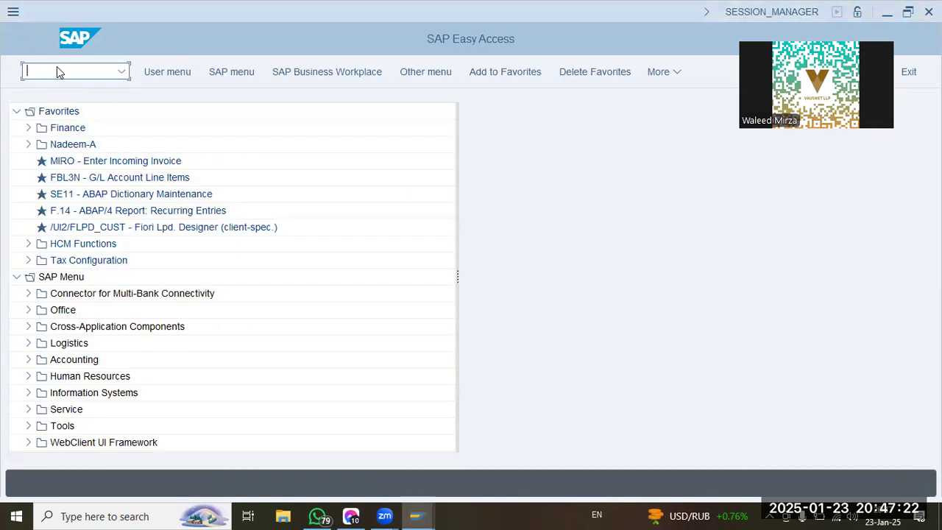
pyautogui.hotkey('alt', 'Tab')
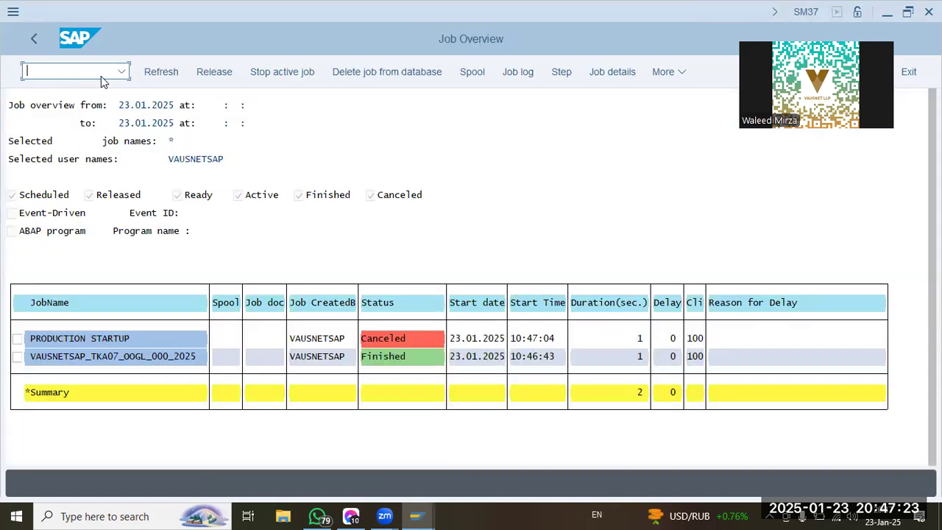
pyautogui.click(36, 38)
pyautogui.click(36, 40)
pyautogui.click(53, 65)
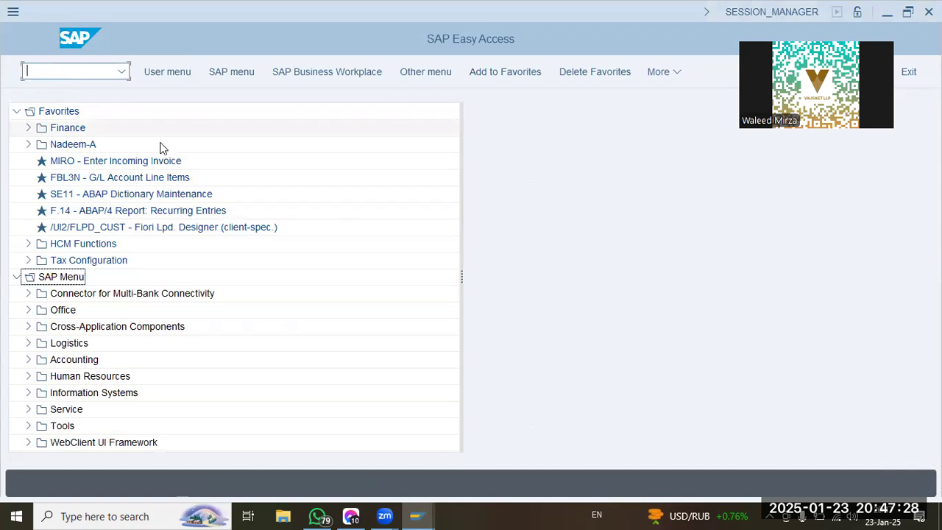
pyautogui.write('spro')
pyautogui.press('Return')
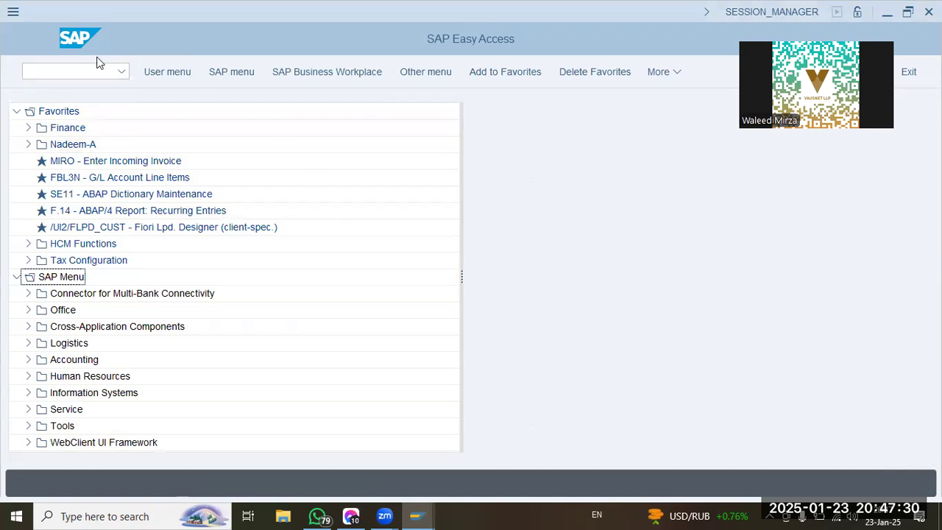
pyautogui.press('F5')
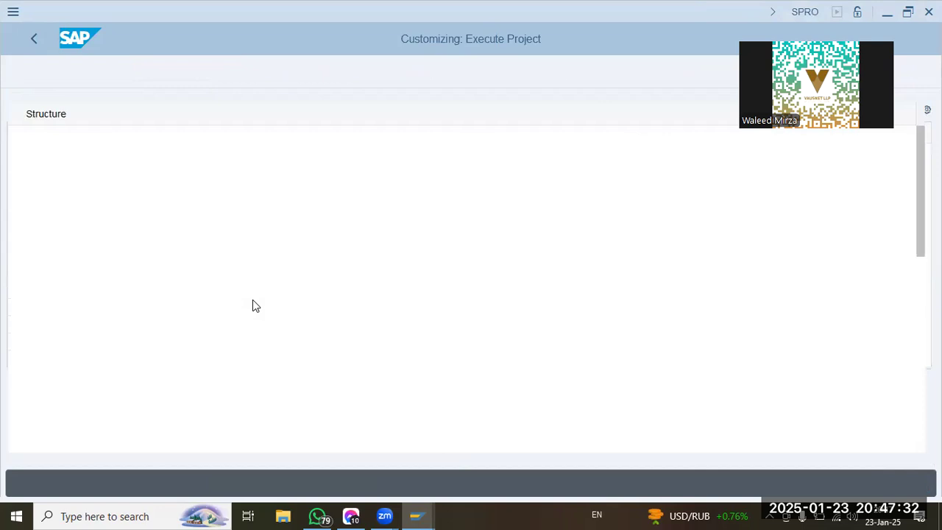
# Open Maintain Versions in the Organization section of General Controlling within the implementation guide.
pyautogui.click(50, 350)
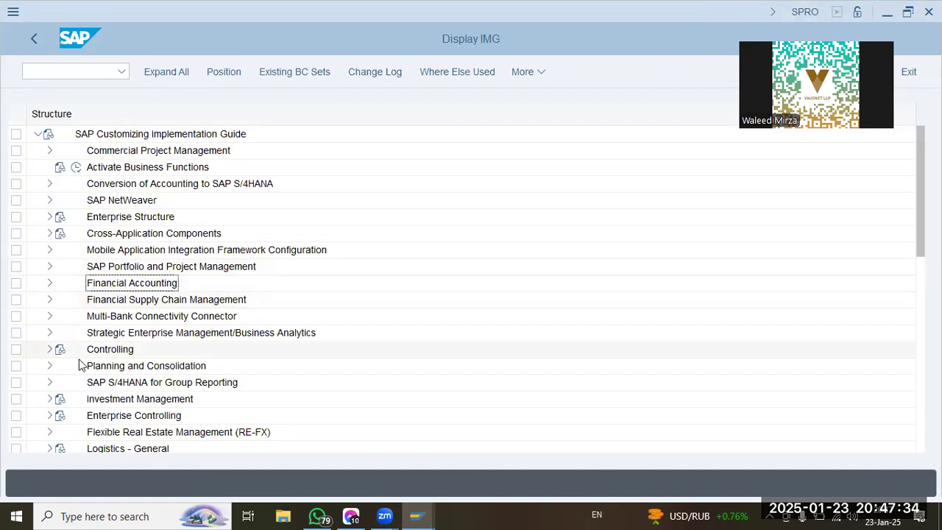
pyautogui.click(62, 333)
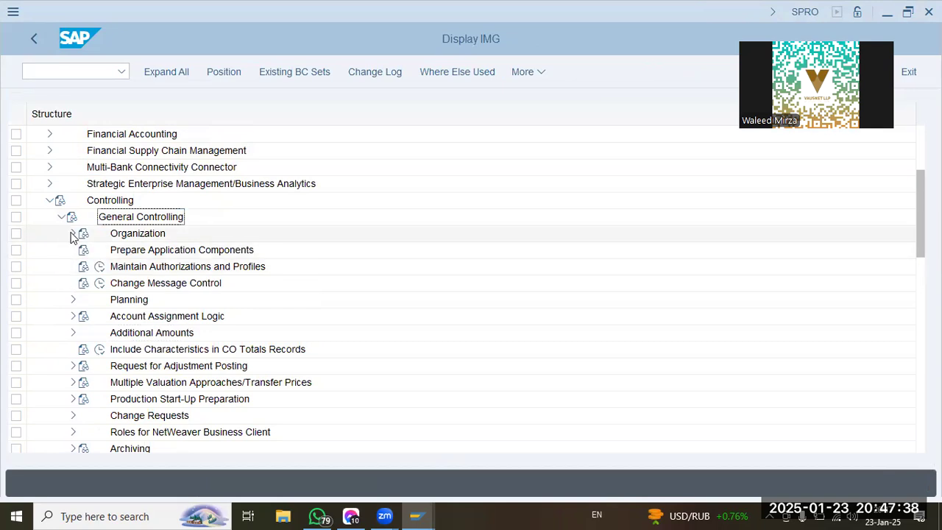
pyautogui.click(73, 234)
pyautogui.click(111, 300)
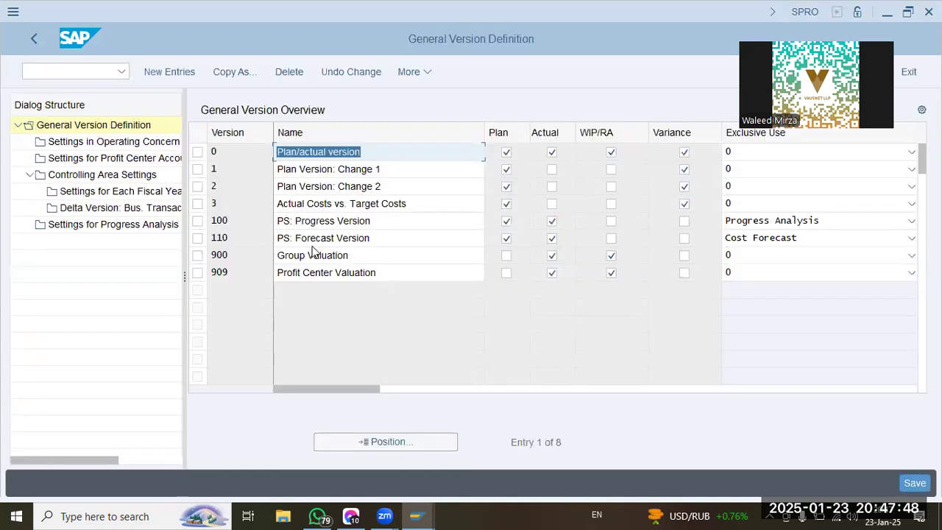
# Open the fiscal year 2025 details of version 0 in the controlling area settings and review the planning parameters.
pyautogui.click(199, 152)
pyautogui.click(102, 174)
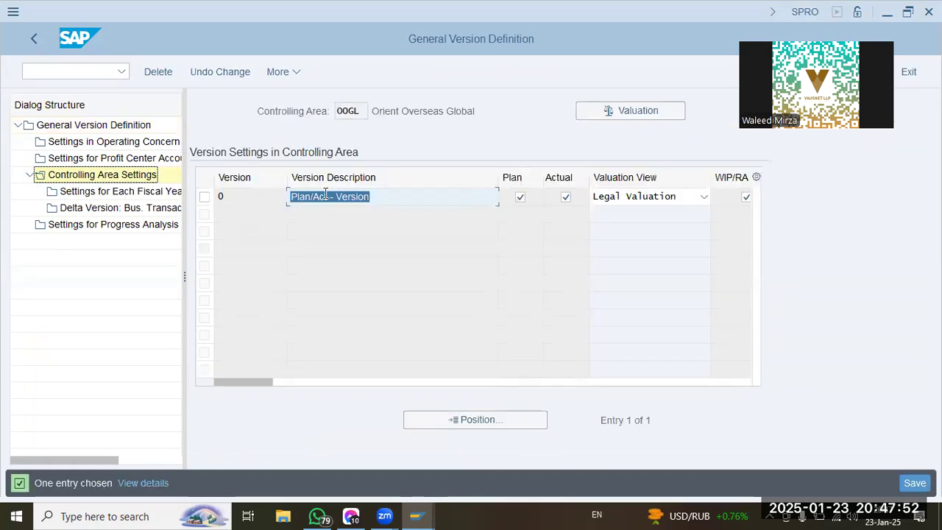
pyautogui.click(206, 196)
pyautogui.click(173, 191)
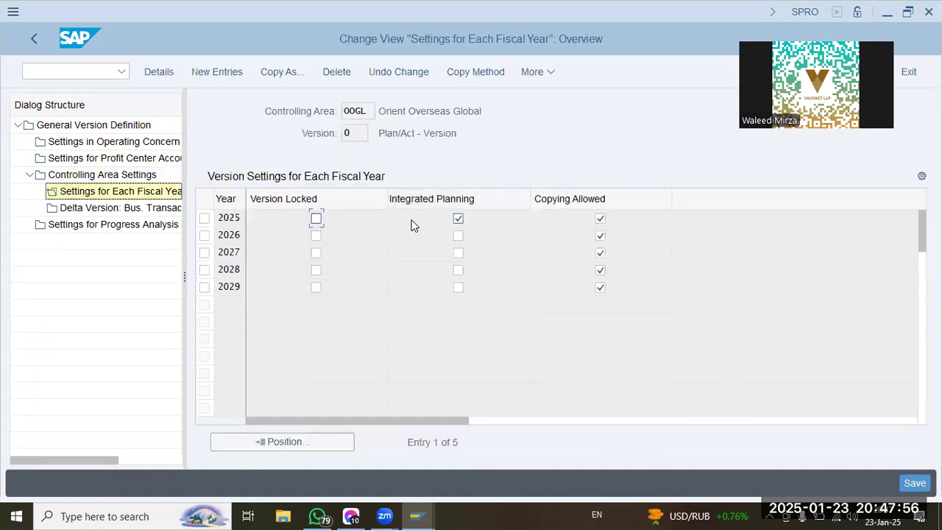
pyautogui.click(235, 218)
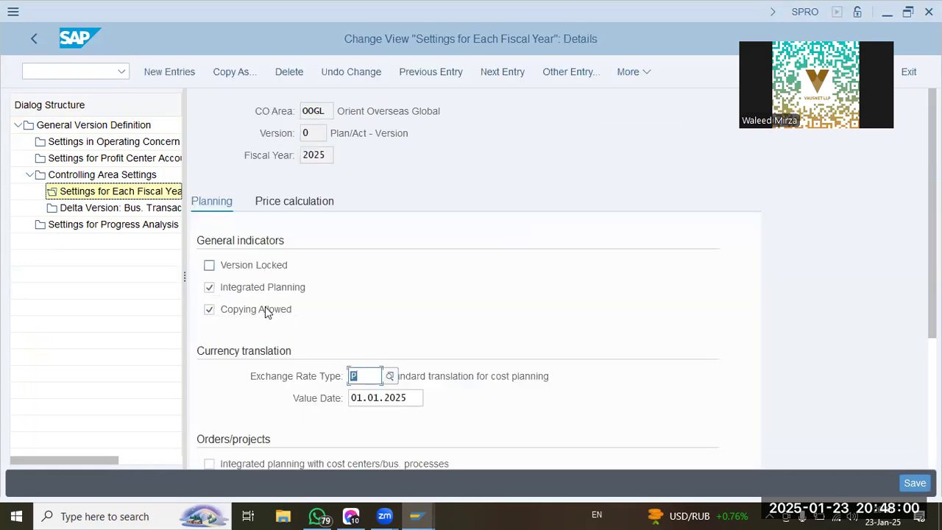
pyautogui.scroll(-3, 421, 364)
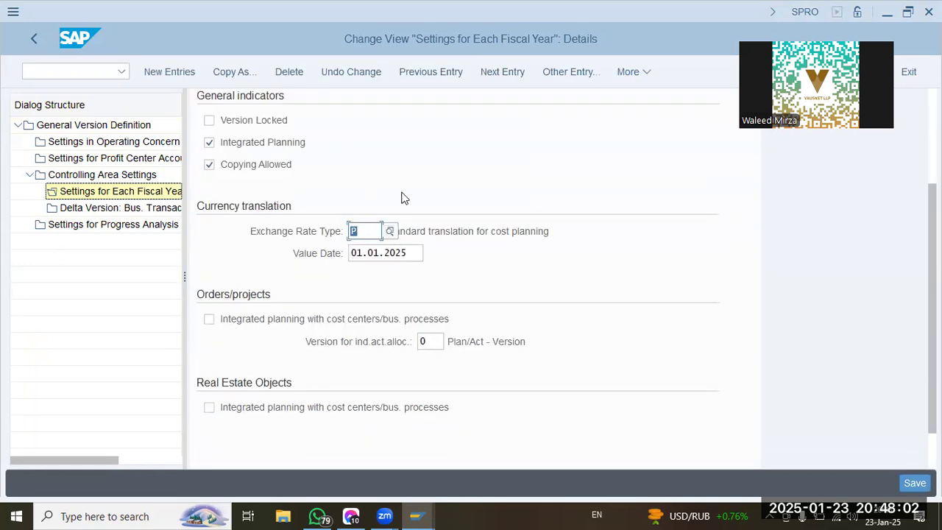
pyautogui.moveTo(457, 224); pyautogui.dragTo(619, 243)
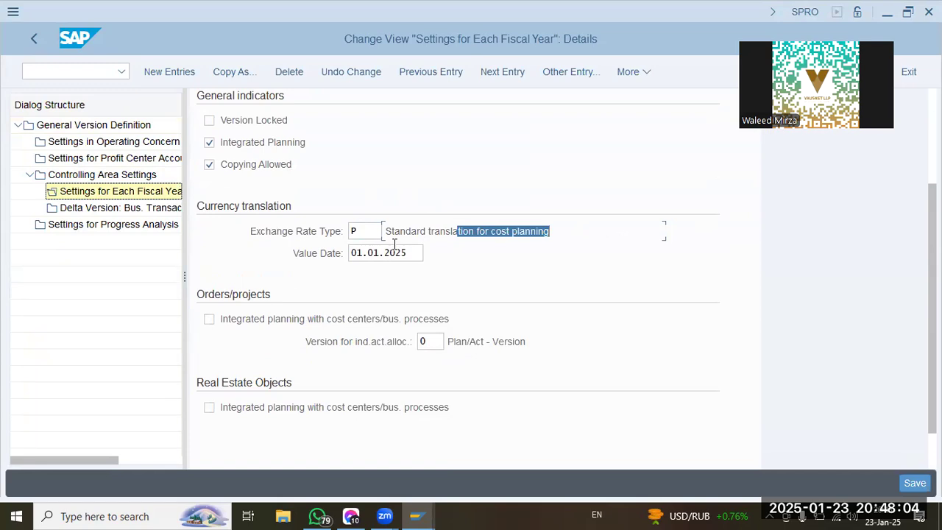
pyautogui.scroll(-1, 338, 384)
pyautogui.scroll(4, 338, 385)
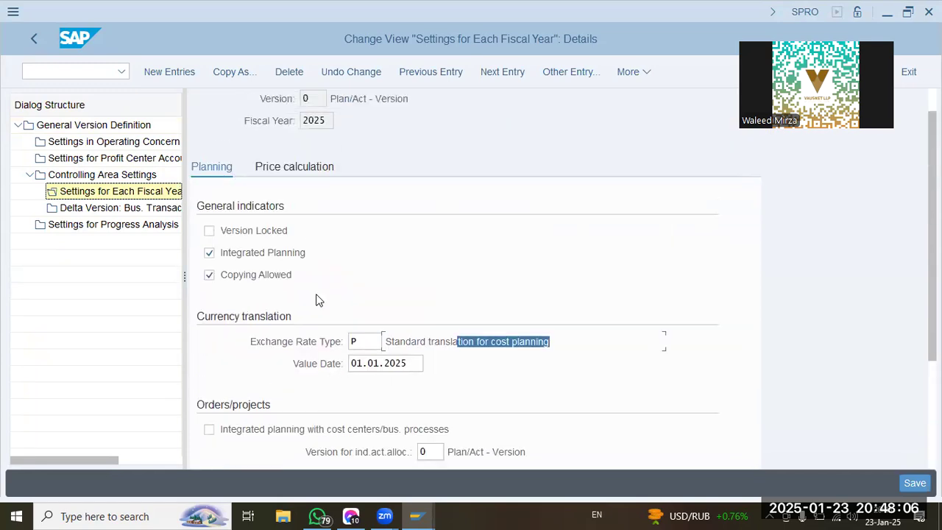
# In price calculation, set the plan and actual methods to Periodic price and the revaluation to Own business transaction.
pyautogui.click(279, 179)
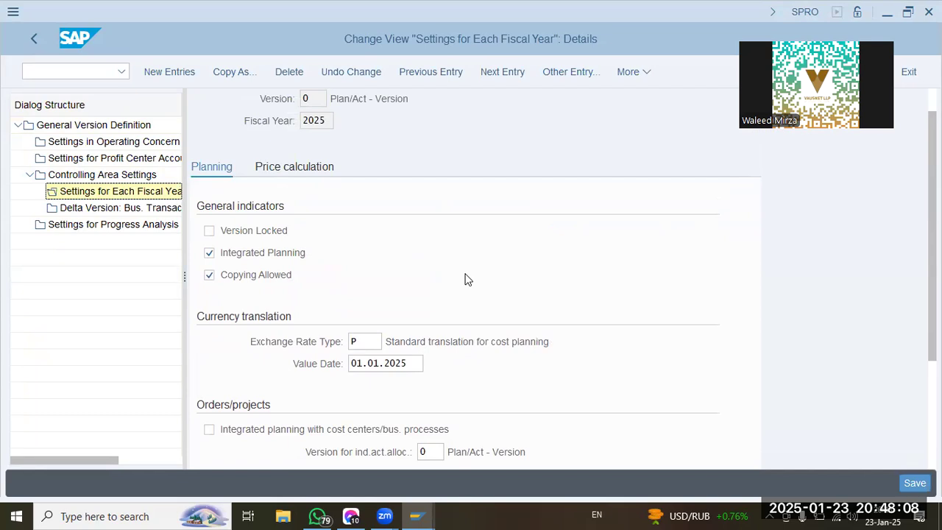
pyautogui.click(411, 314)
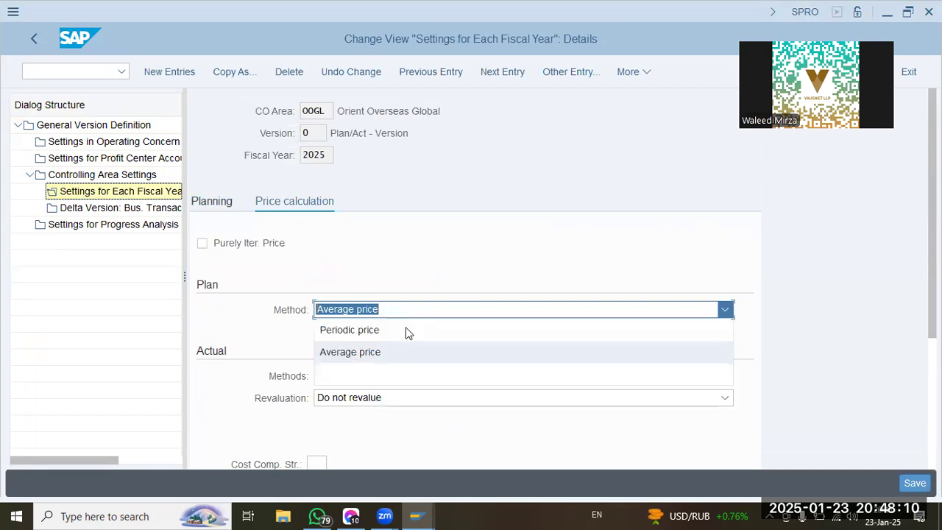
pyautogui.click(406, 330)
pyautogui.scroll(-3, 404, 354)
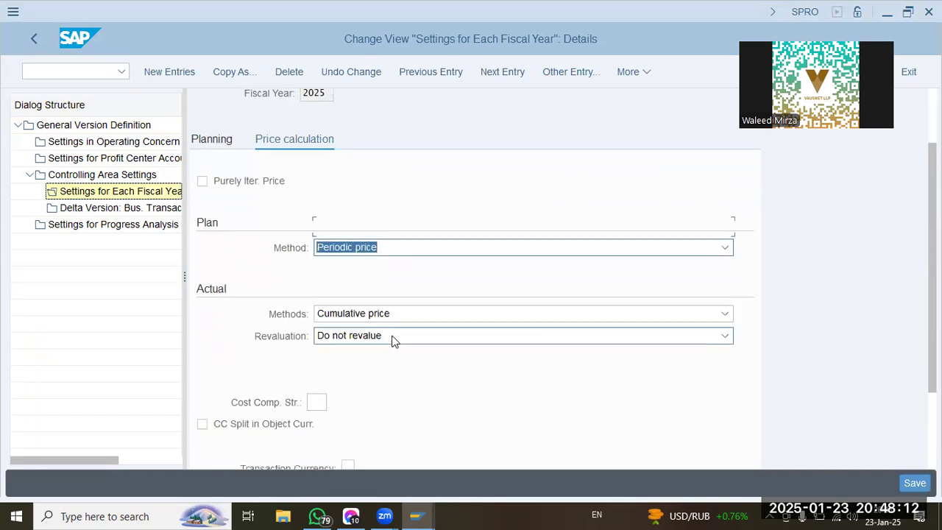
pyautogui.click(385, 263)
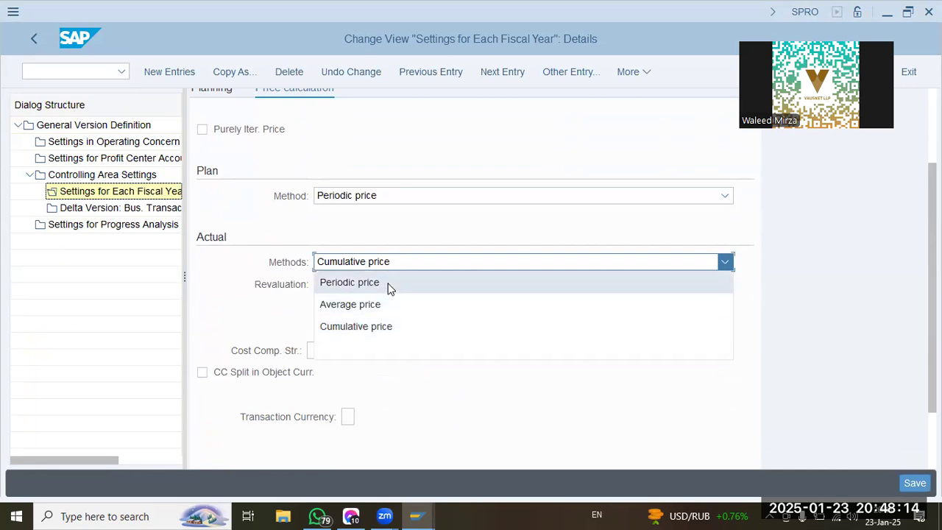
pyautogui.click(385, 284)
pyautogui.click(380, 284)
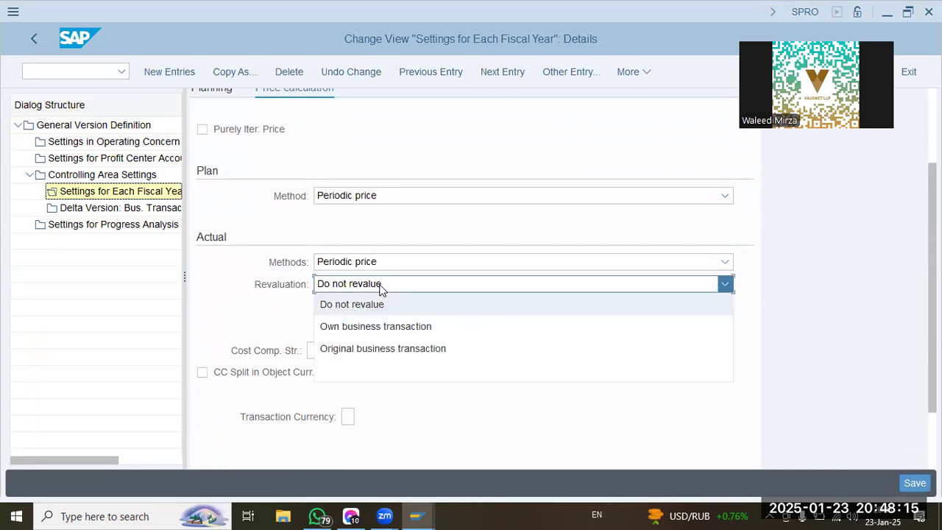
pyautogui.click(382, 333)
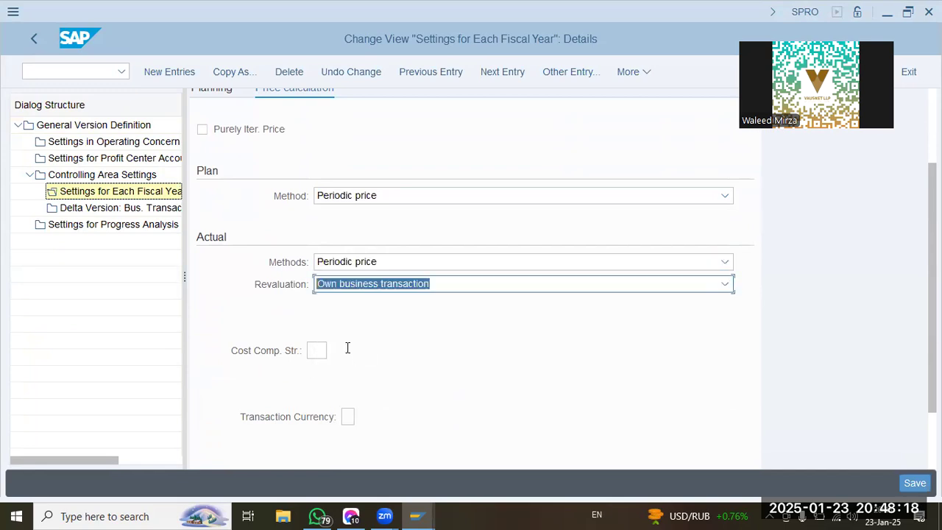
pyautogui.scroll(-2, 339, 317)
pyautogui.click(316, 279)
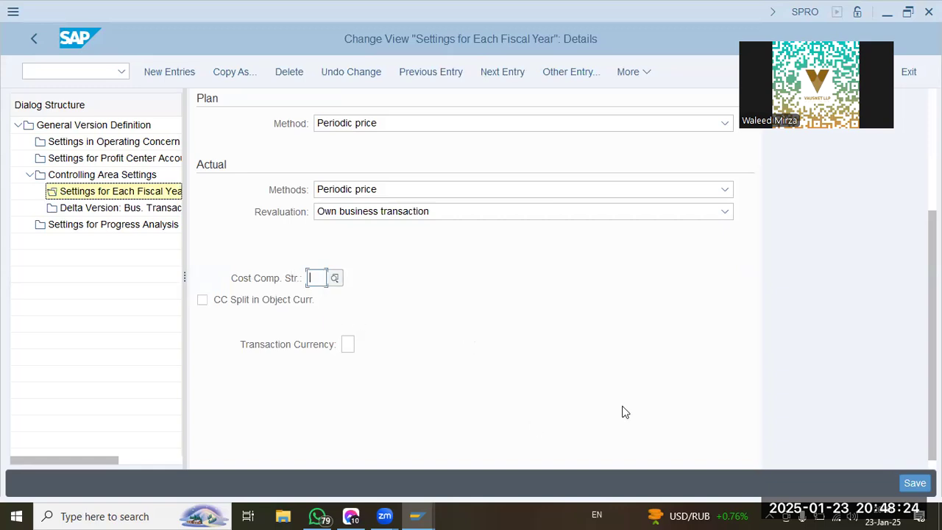
# Save the fiscal year settings under a customizing request chosen from the own requests.
pyautogui.click(916, 483)
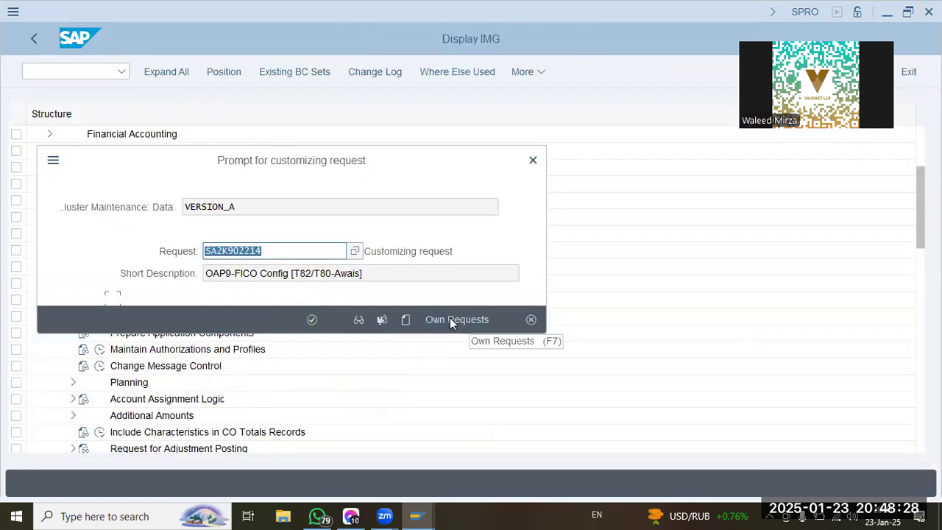
pyautogui.click(451, 320)
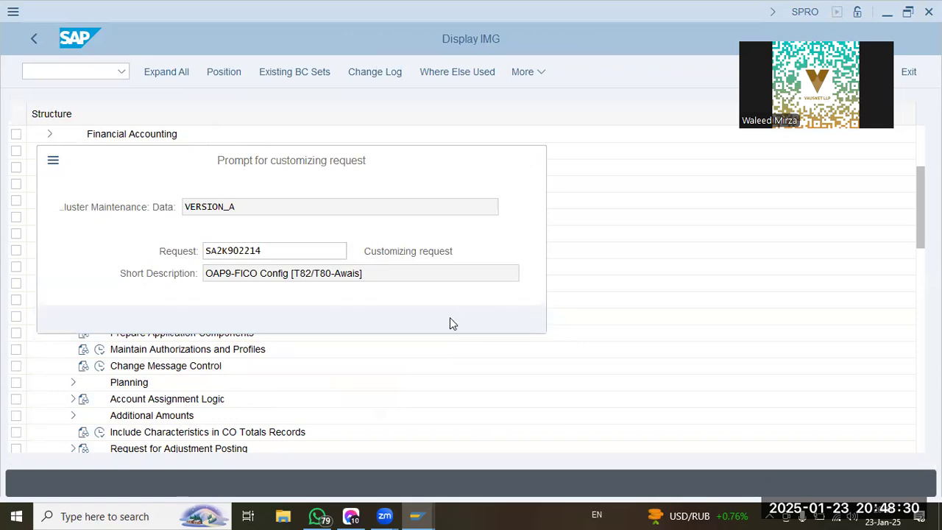
pyautogui.doubleClick(321, 255)
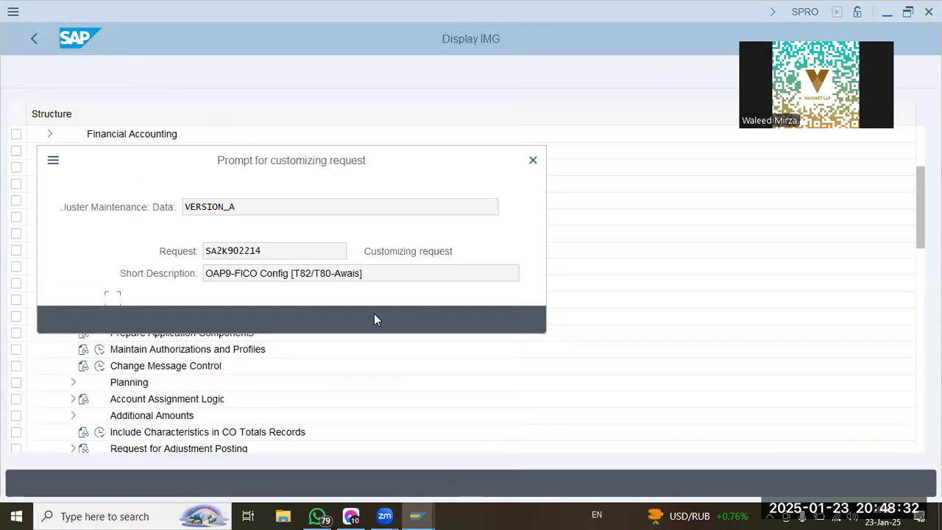
pyautogui.press('Return')
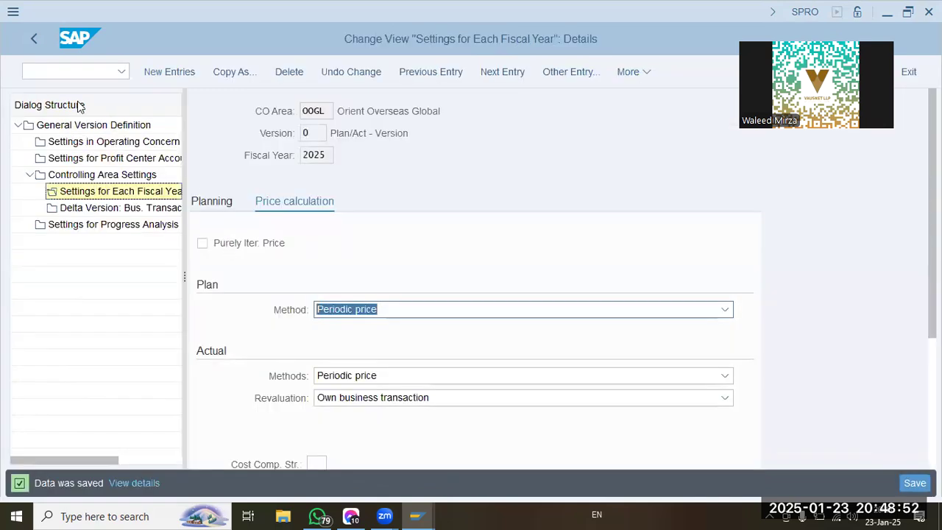
# Return to the implementation guide, open Define Ledger for CO Version and position the list at controlling area OOGL.
pyautogui.click(39, 40)
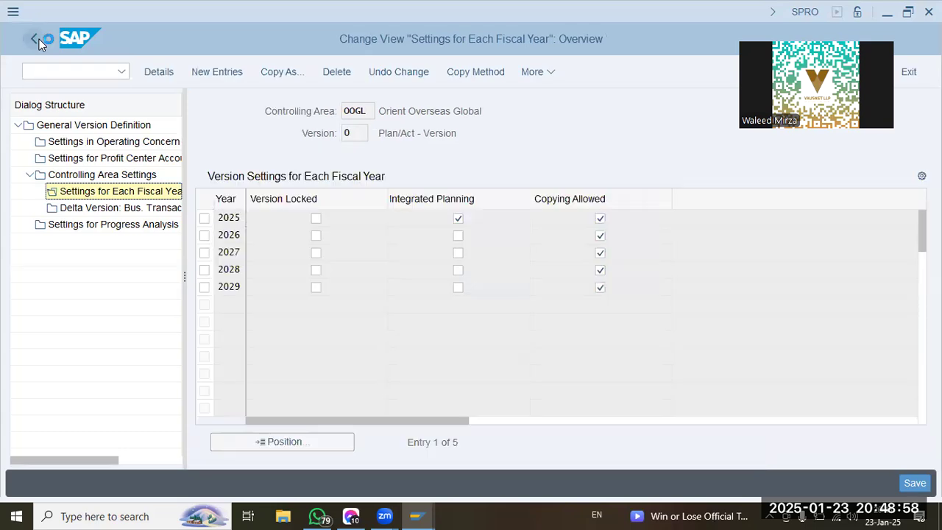
pyautogui.click(39, 39)
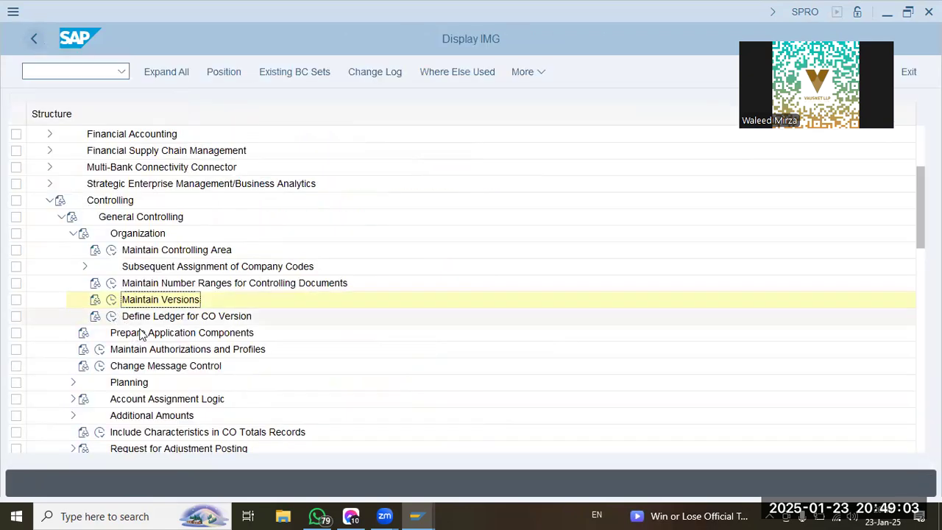
pyautogui.click(111, 316)
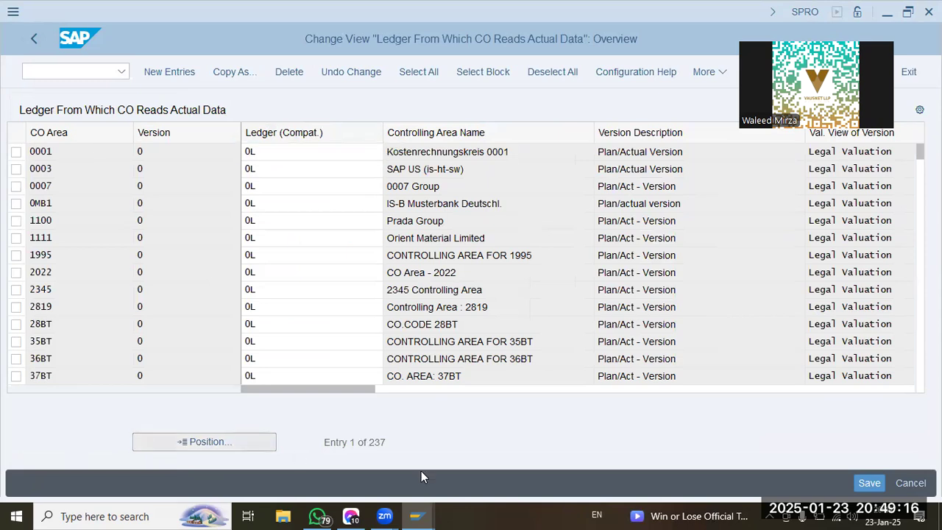
pyautogui.write('oogl')
pyautogui.press('Return')
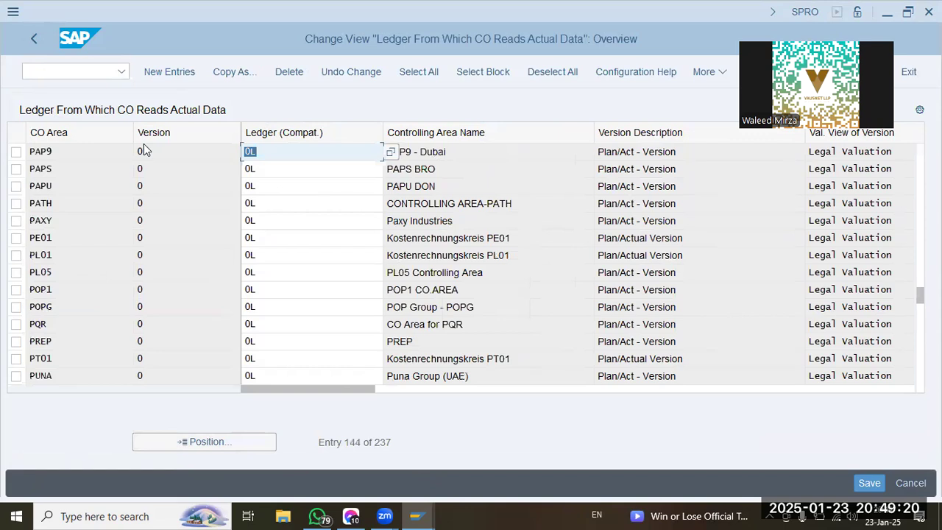
# Add a new entry assigning ledger 0L to controlling area OOGL, version 0.
pyautogui.click(193, 72)
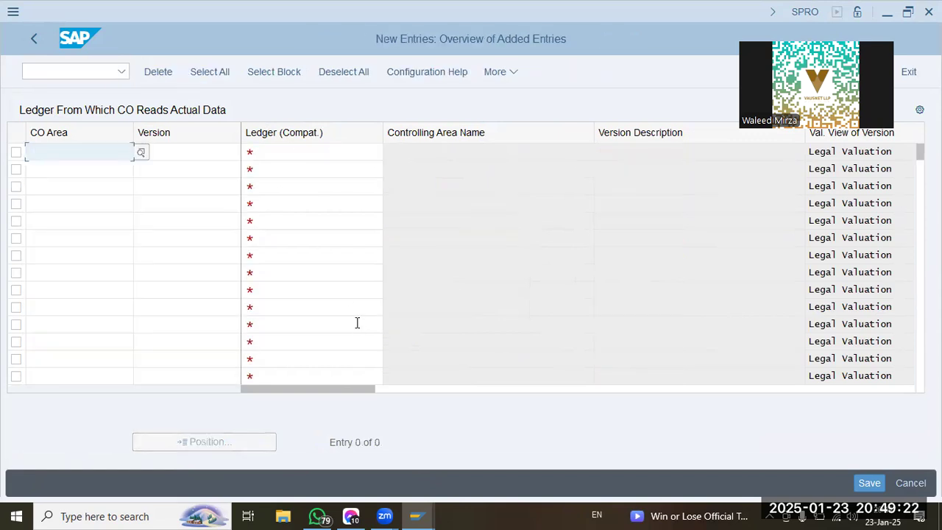
pyautogui.write('oogl')
pyautogui.press('Tab')
pyautogui.write('0')
pyautogui.press('Tab')
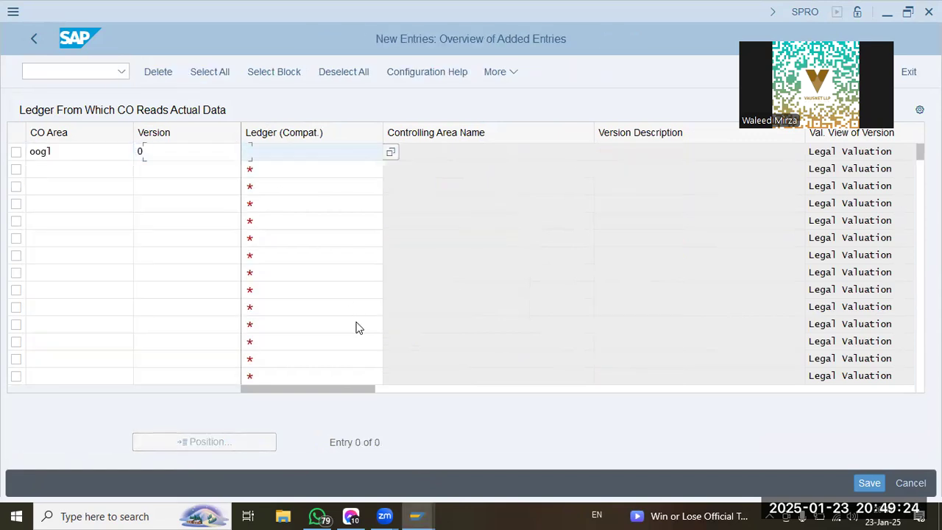
pyautogui.write('01')
pyautogui.press('Tab')
pyautogui.press('Return')
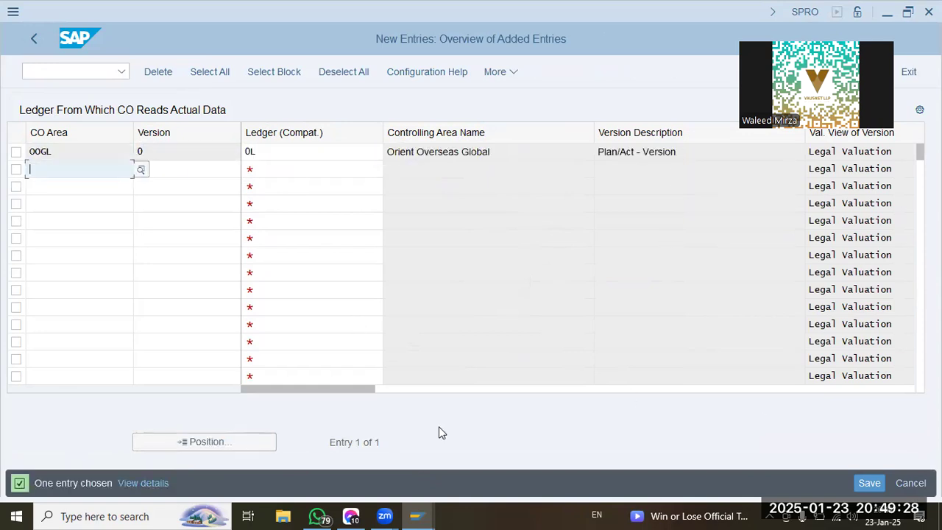
# Save the new ledger assignment, accept the prompts and return to the implementation guide.
pyautogui.moveTo(342, 388); pyautogui.dragTo(814, 391)
pyautogui.click(871, 483)
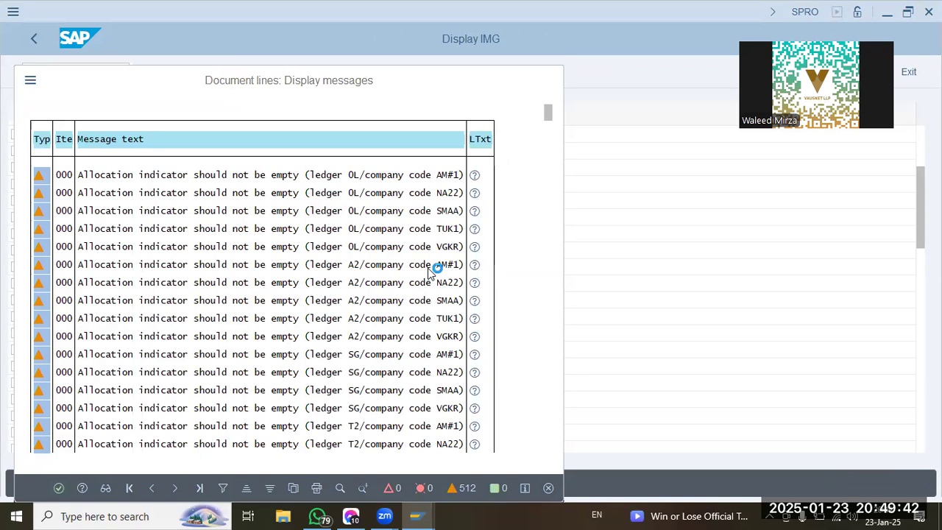
pyautogui.click(317, 320)
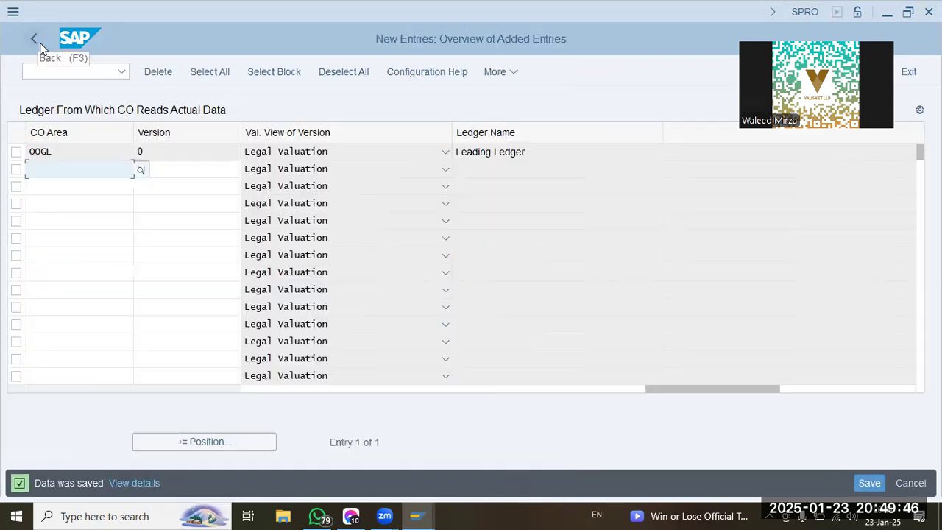
pyautogui.click(36, 41)
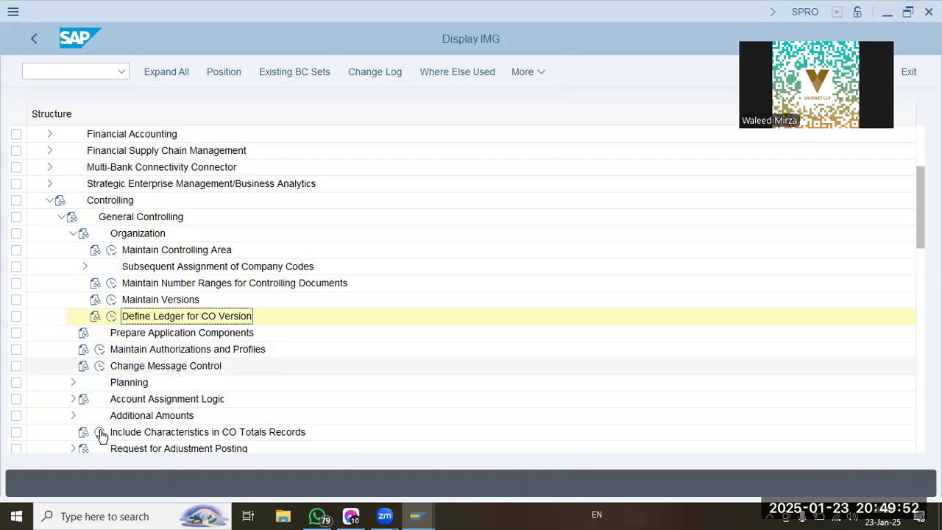
# Look through the activities under Account Assignment Logic, then collapse that node and the Organization node.
pyautogui.click(73, 398)
pyautogui.scroll(-3, 157, 379)
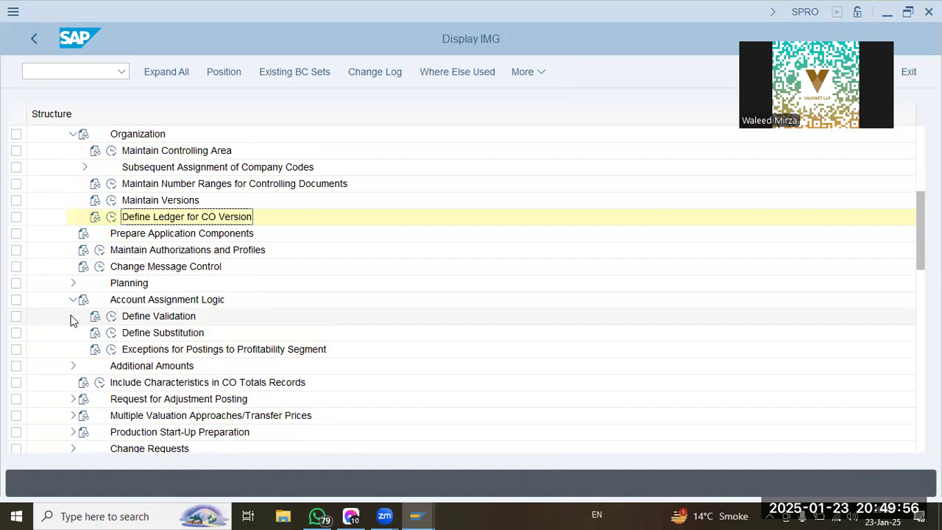
pyautogui.click(72, 301)
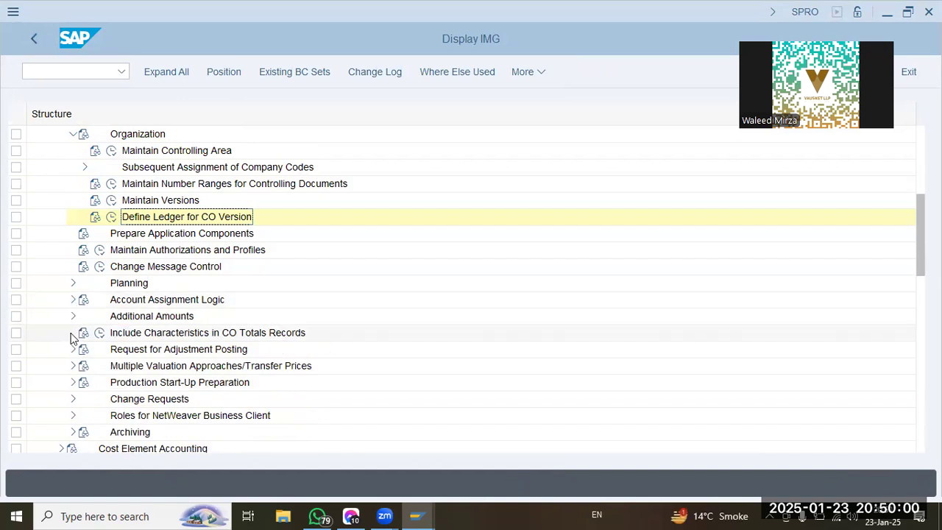
pyautogui.click(73, 301)
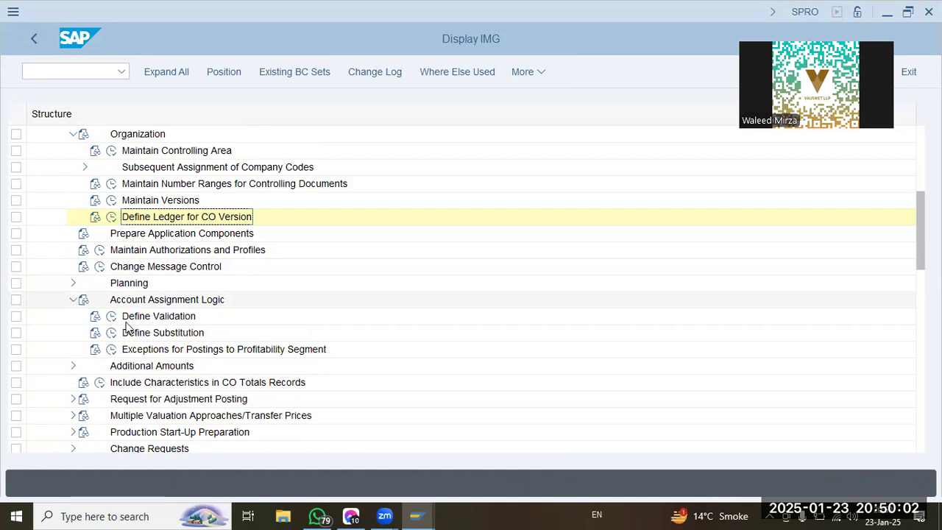
pyautogui.click(73, 301)
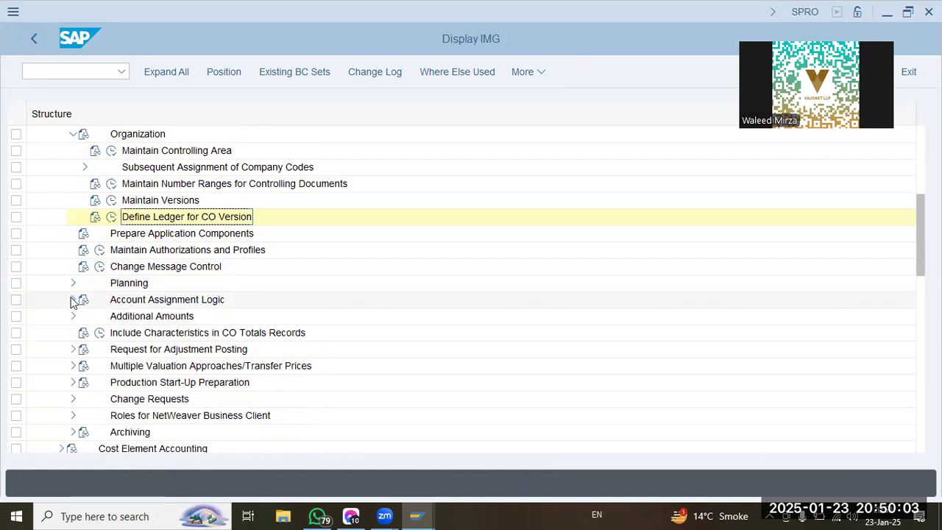
pyautogui.click(73, 136)
pyautogui.scroll(1, 63, 228)
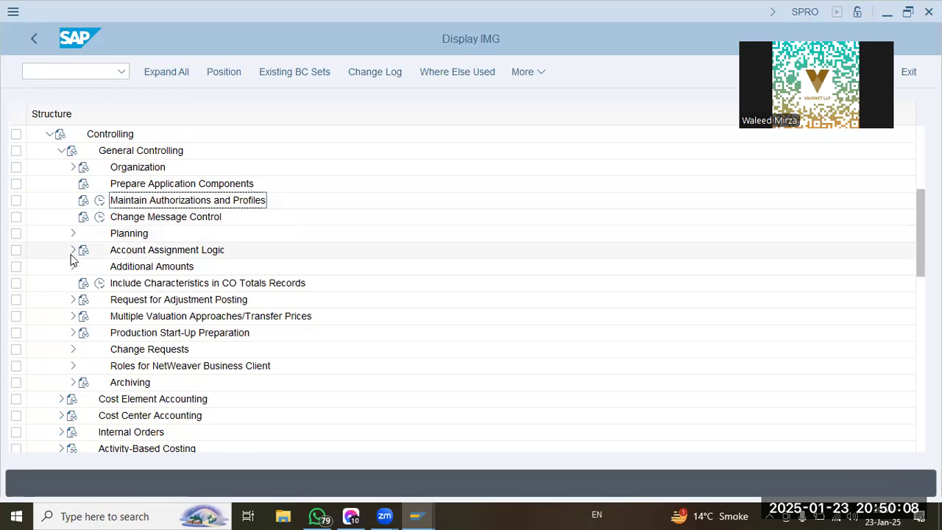
# Open Maintain Currency and Valuation Profile in the basic settings for multiple valuation approaches and position the list at profile POPG.
pyautogui.click(137, 285)
pyautogui.click(137, 317)
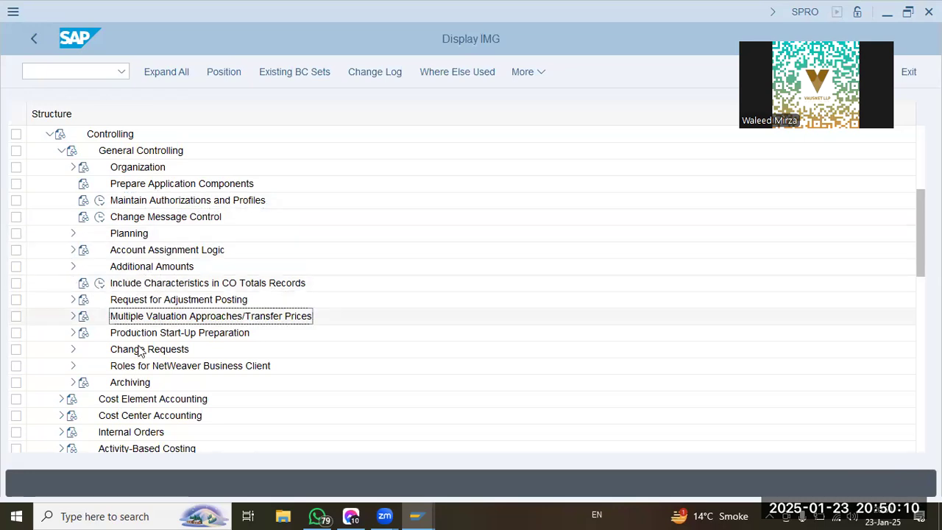
pyautogui.click(72, 316)
pyautogui.click(84, 334)
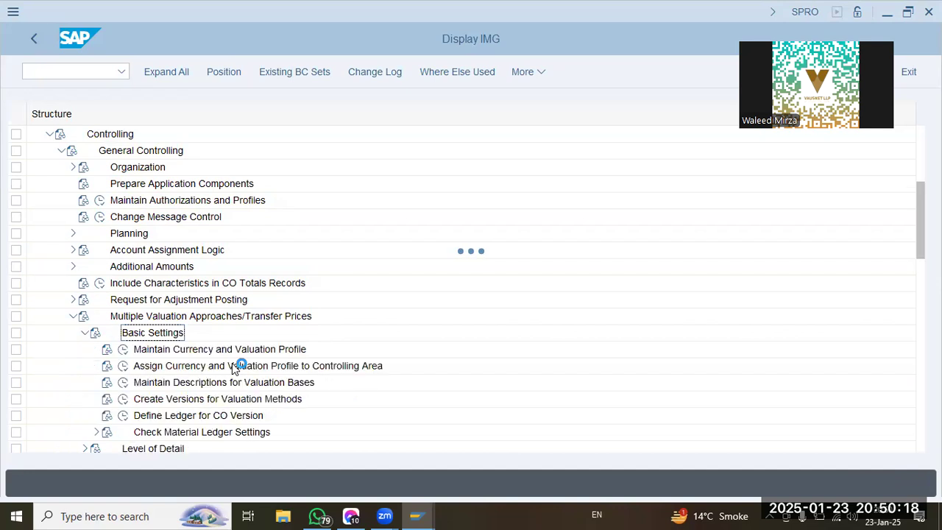
pyautogui.click(228, 355)
pyautogui.click(123, 350)
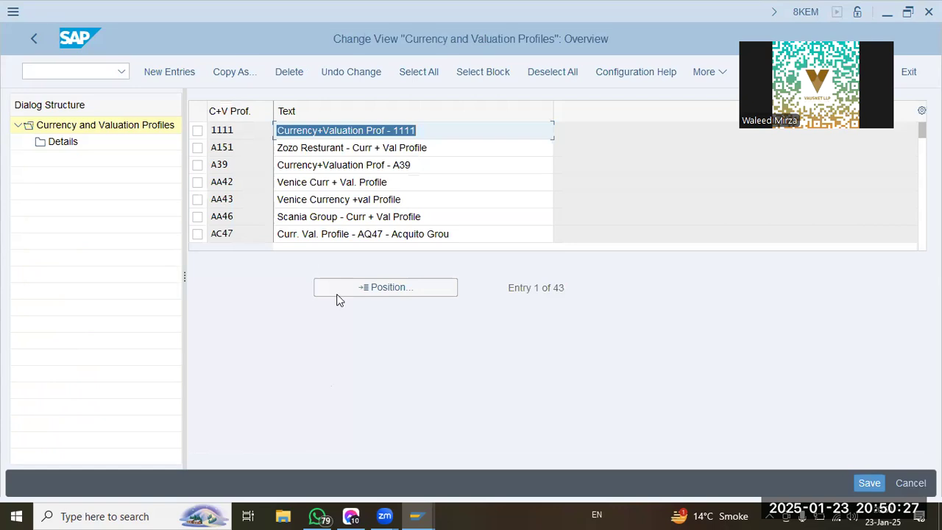
pyautogui.click(337, 293)
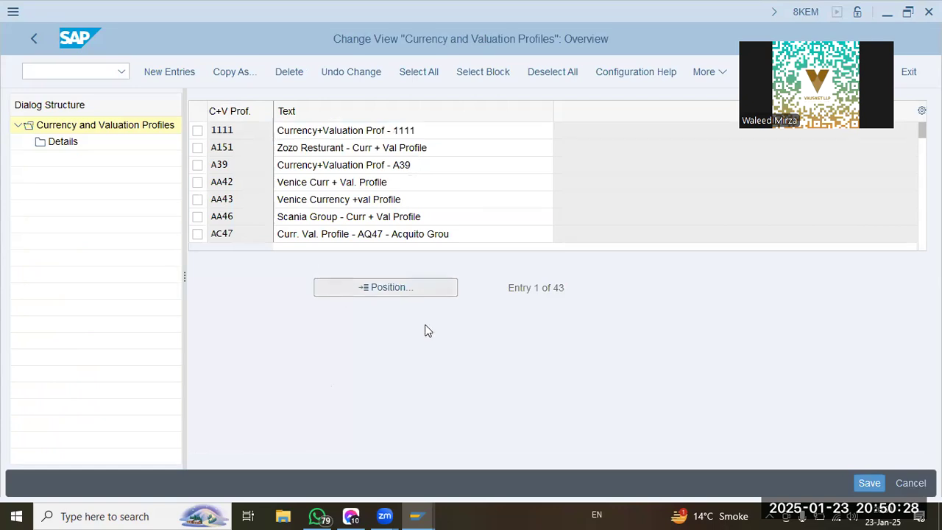
pyautogui.write('popg')
pyautogui.press('Return')
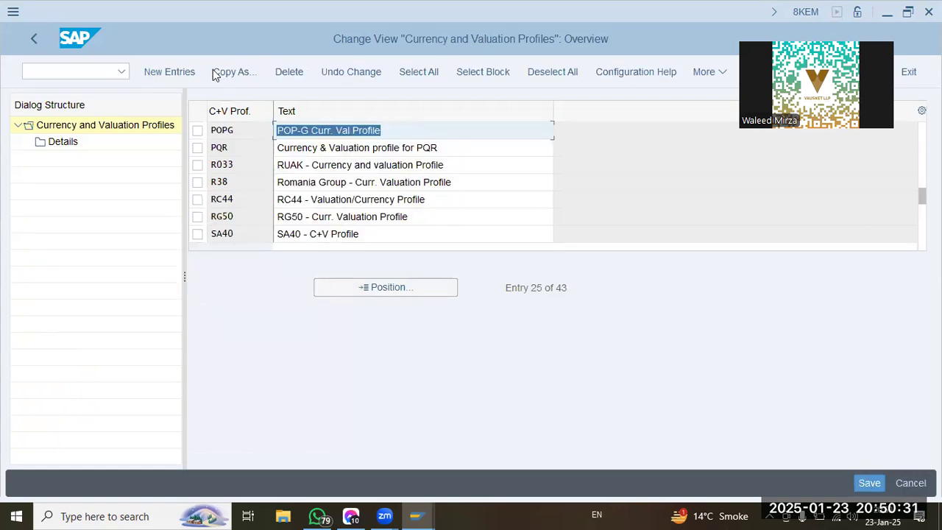
# Add a new currency and valuation profile OOGL with the text "OOGL - Curr. Val. Profile".
pyautogui.click(175, 72)
pyautogui.write('oogl')
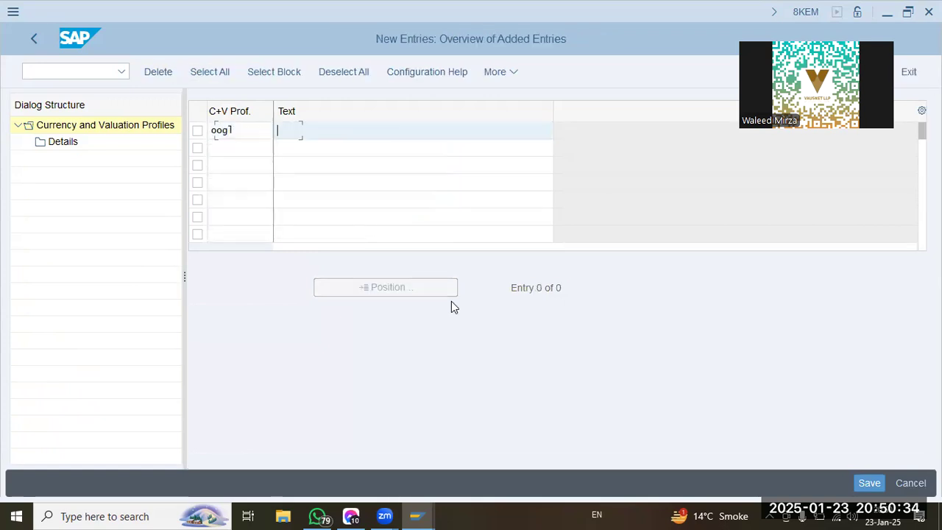
pyautogui.write('OOGL - Curr. ')
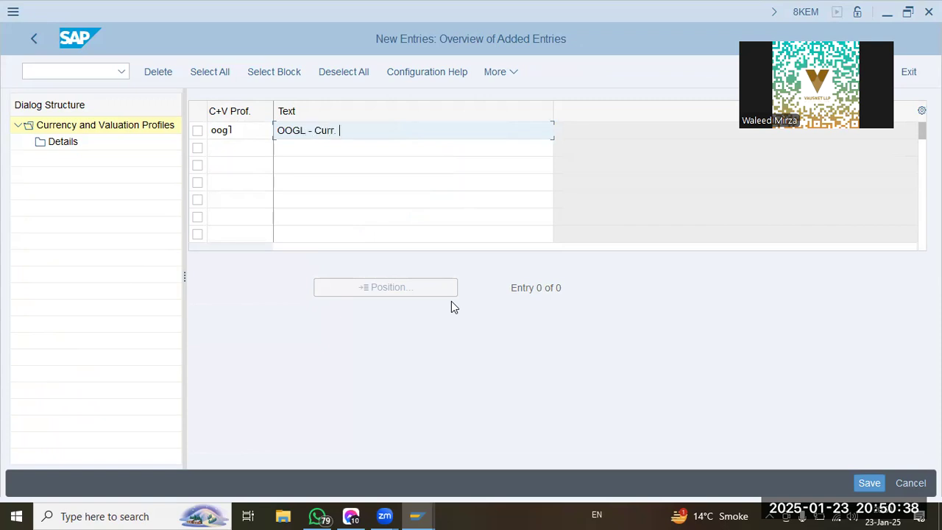
pyautogui.write('Val. Profile')
pyautogui.press('Return')
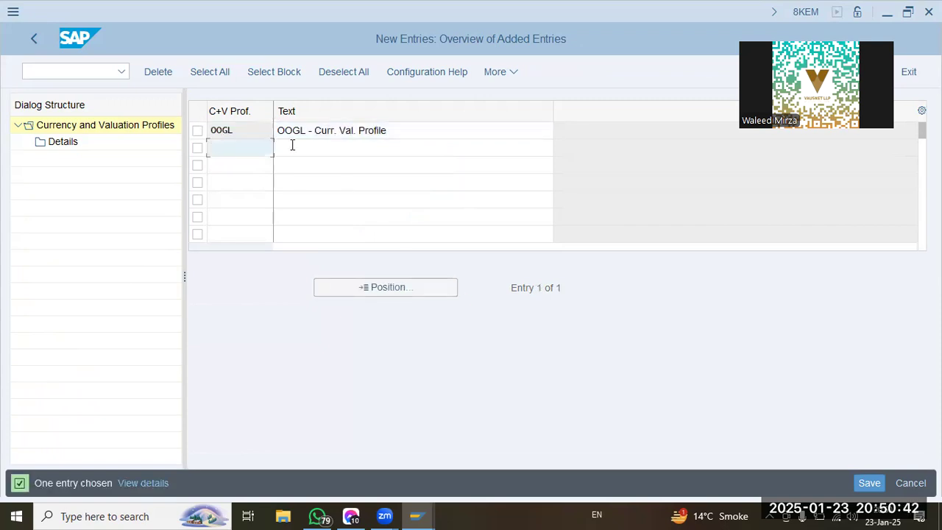
# Save the new currency and valuation profile, accept the prompt and return to the implementation guide.
pyautogui.click(860, 484)
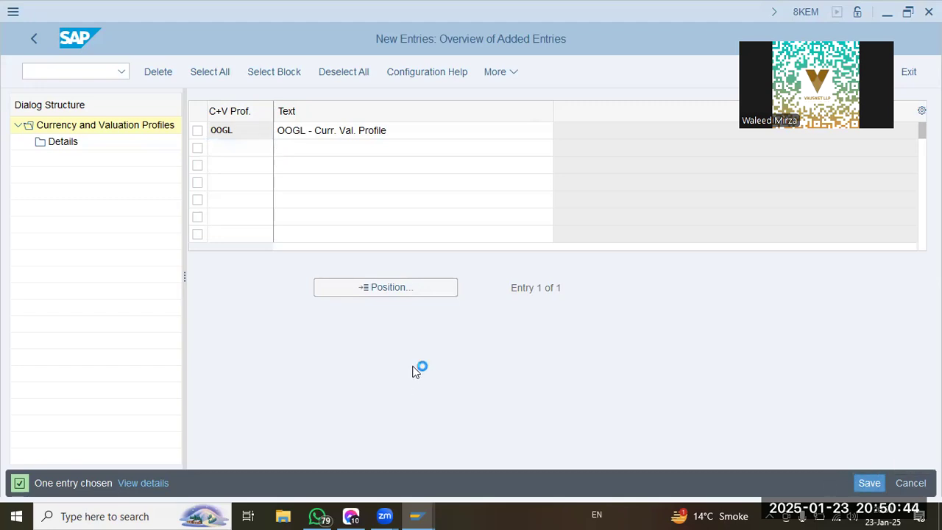
pyautogui.click(317, 314)
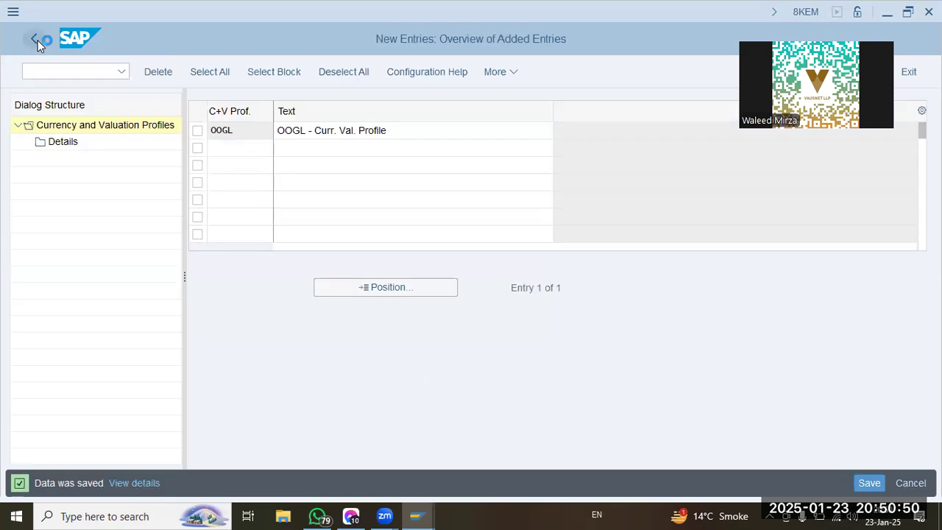
pyautogui.click(38, 41)
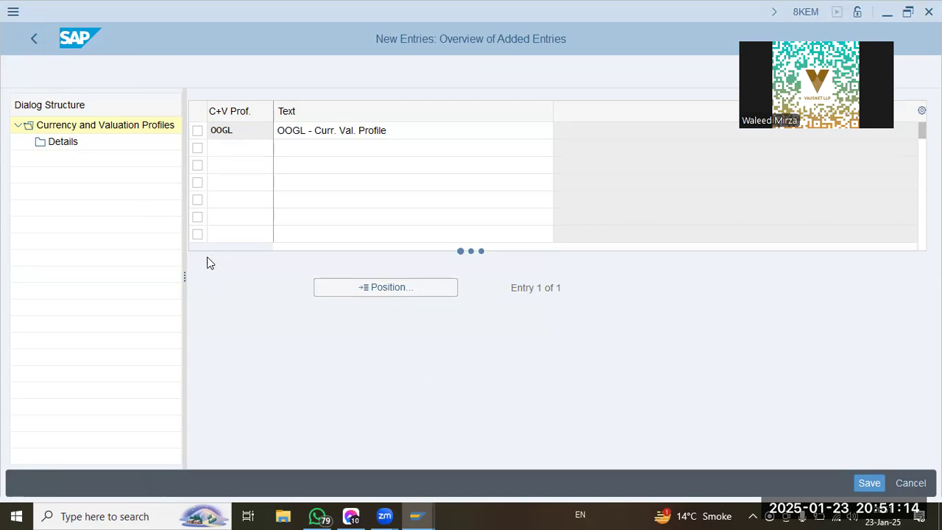
pyautogui.click(33, 41)
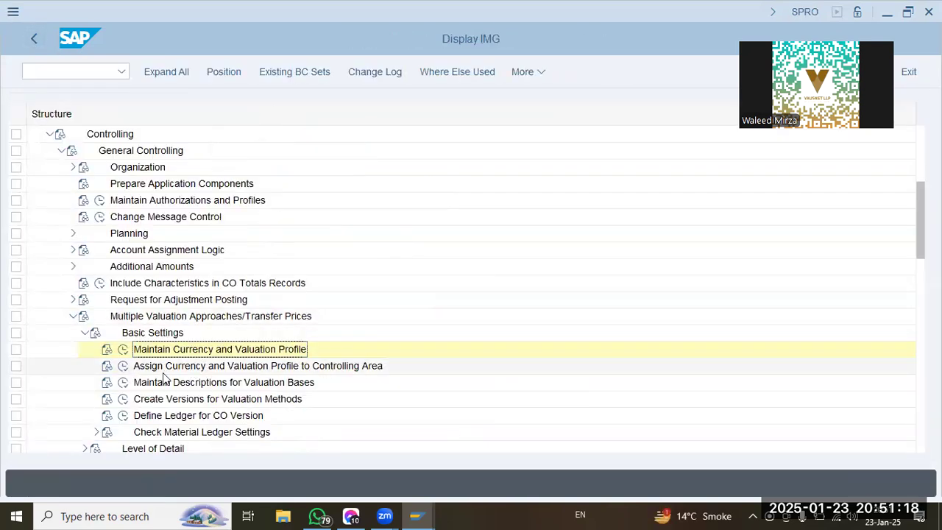
# Open Assign Currency and Valuation Profile to Controlling Area, locate controlling area OOGL and assign profile OOGL to it.
pyautogui.click(125, 367)
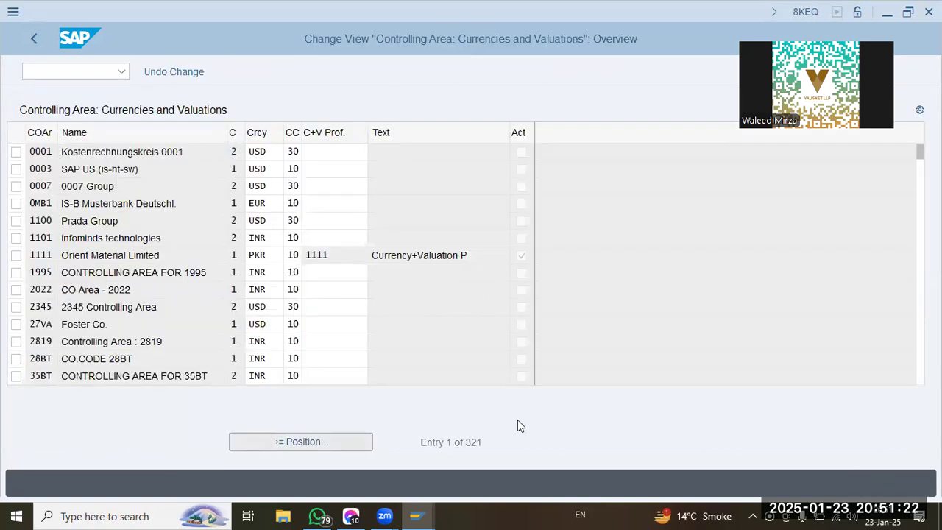
pyautogui.write('oogl')
pyautogui.press('Return')
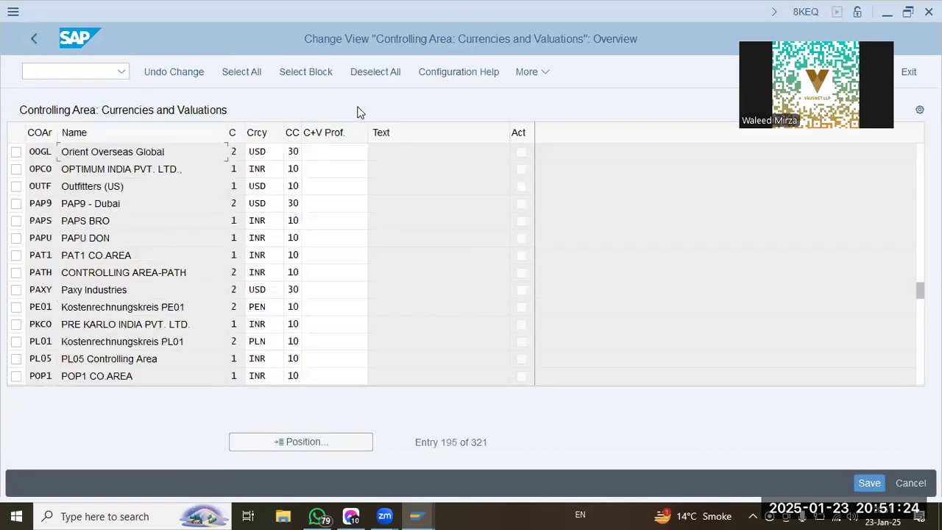
pyautogui.click(318, 156)
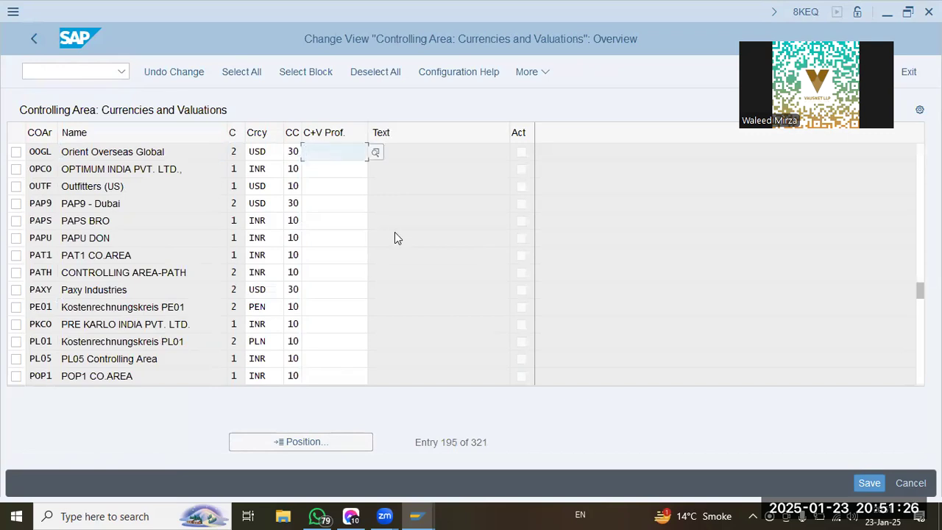
pyautogui.write('oogl')
pyautogui.press('Return')
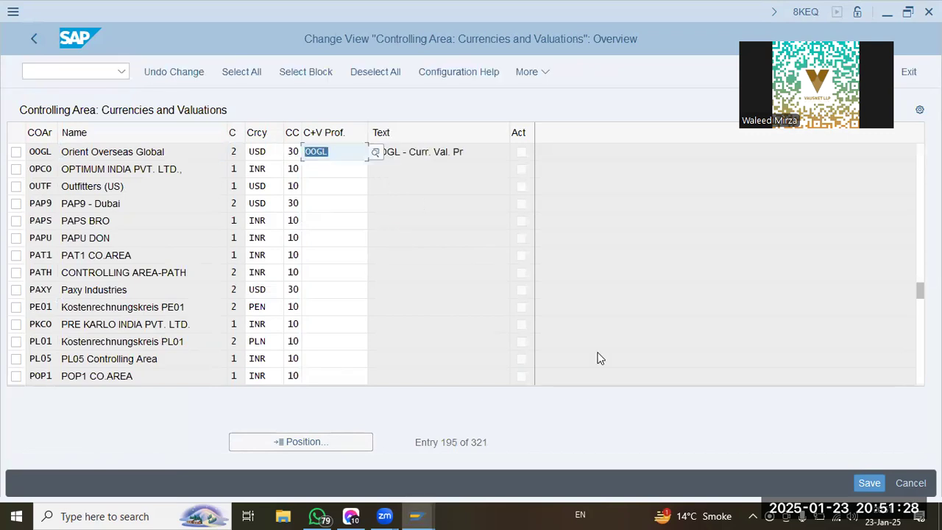
# Save the profile assignment, accept the prompt and return to the implementation guide.
pyautogui.click(871, 484)
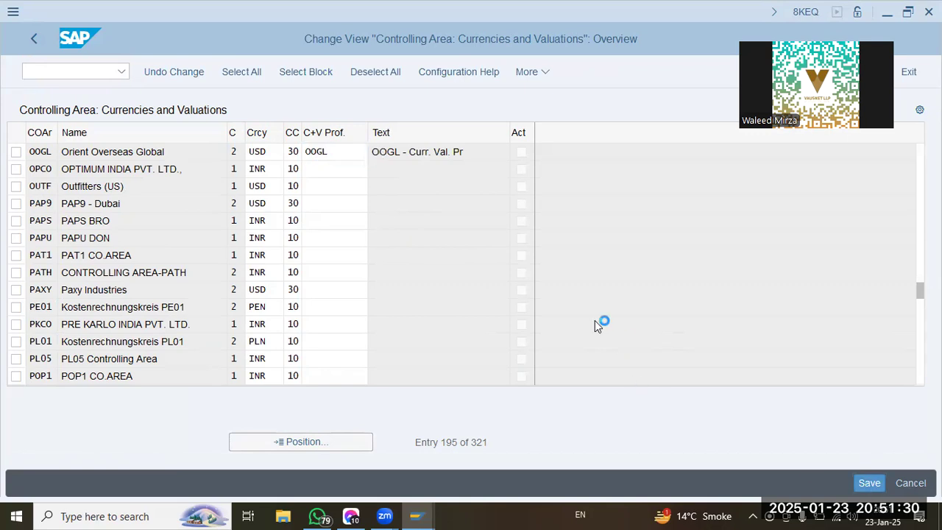
pyautogui.click(312, 321)
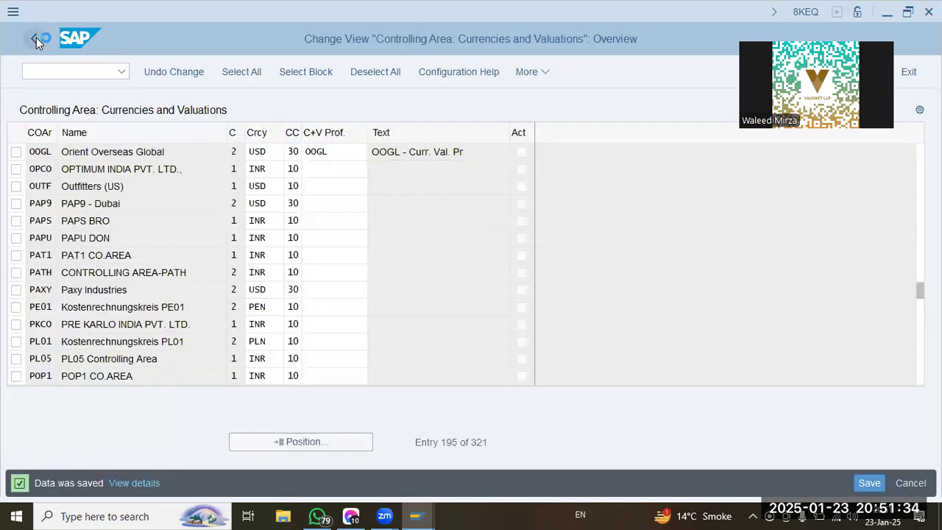
pyautogui.click(36, 37)
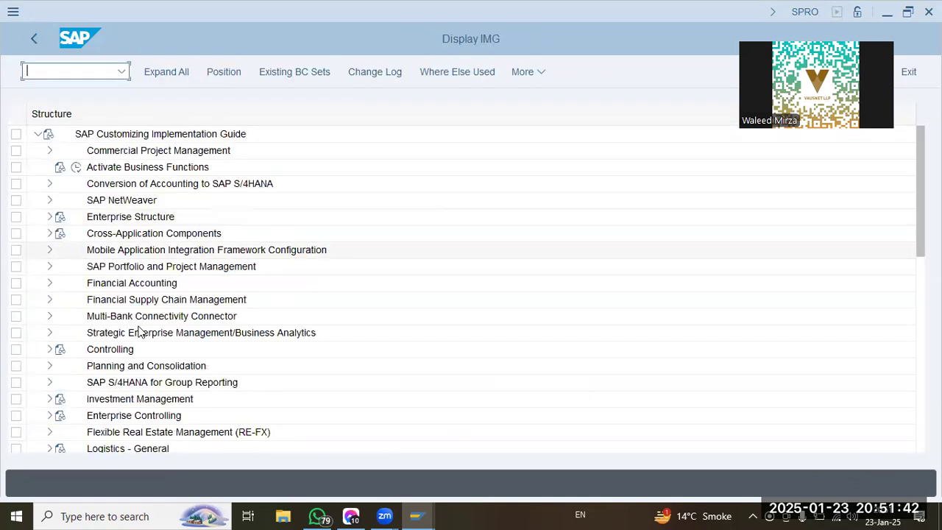
# Expand General Controlling down to Multiple Valuation Approaches/Transfer Prices, look through the Basic Settings activities and collapse that node.
pyautogui.click(56, 349)
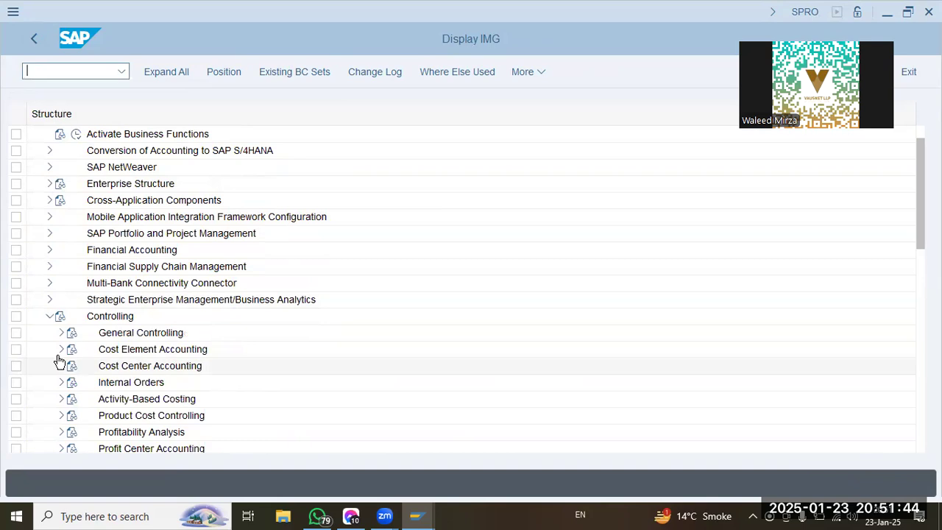
pyautogui.click(62, 333)
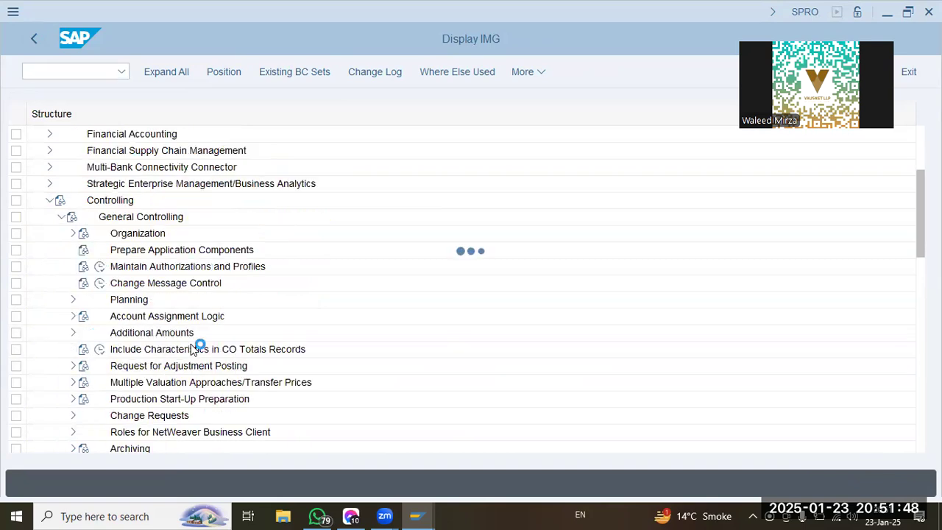
pyautogui.click(120, 384)
pyautogui.scroll(-2, 121, 388)
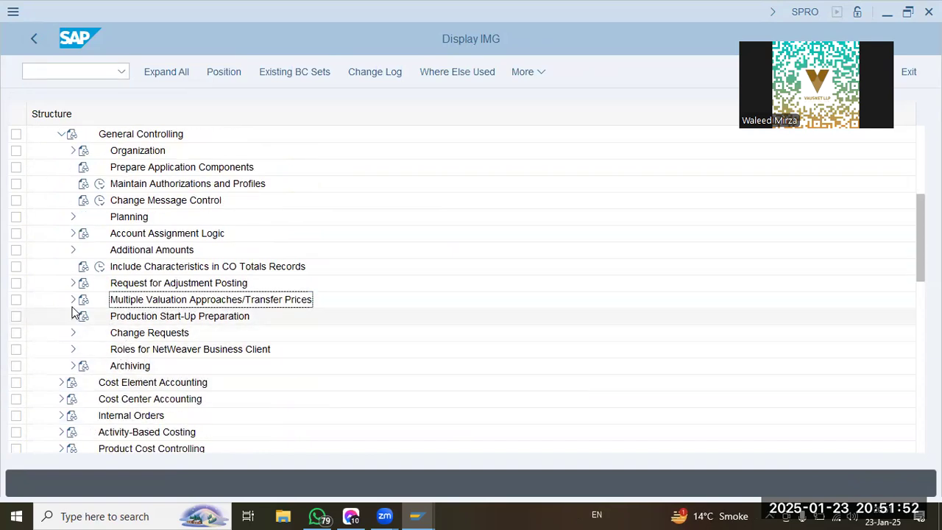
pyautogui.click(73, 299)
pyautogui.click(84, 316)
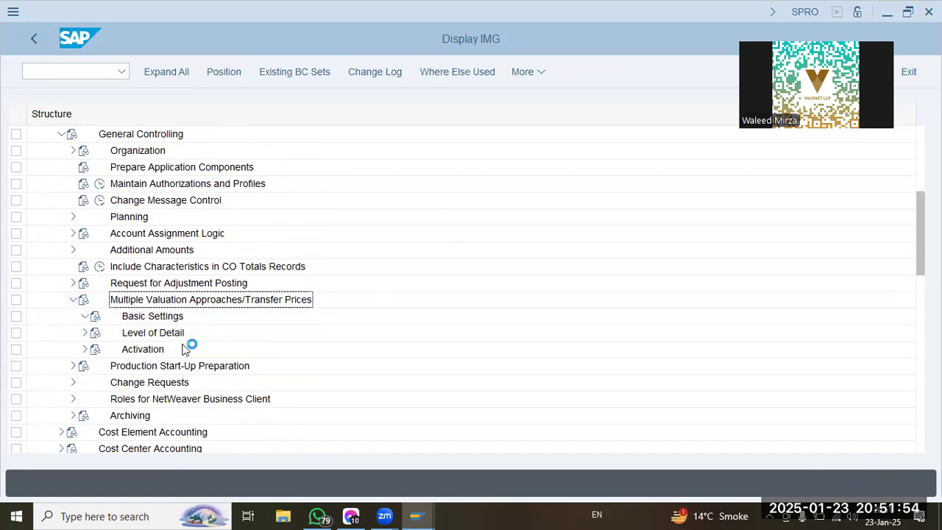
pyautogui.click(175, 367)
pyautogui.click(165, 401)
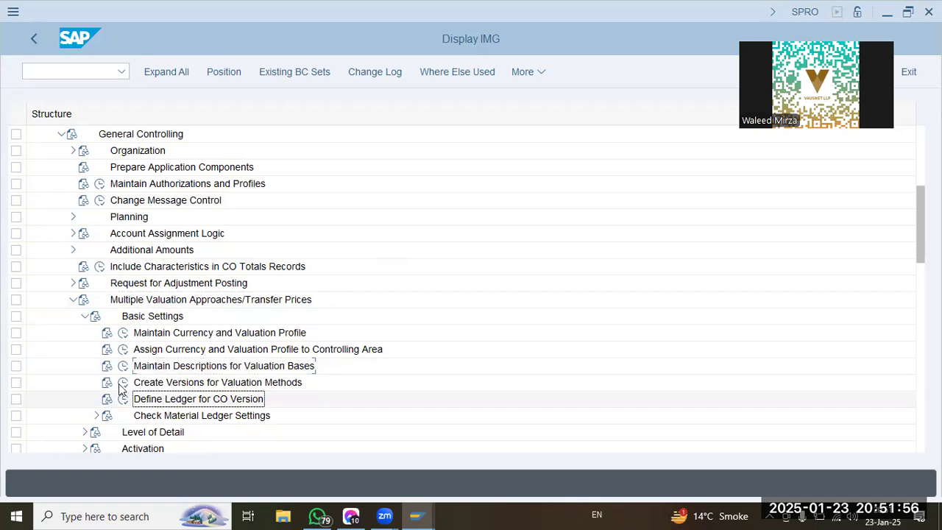
pyautogui.click(83, 316)
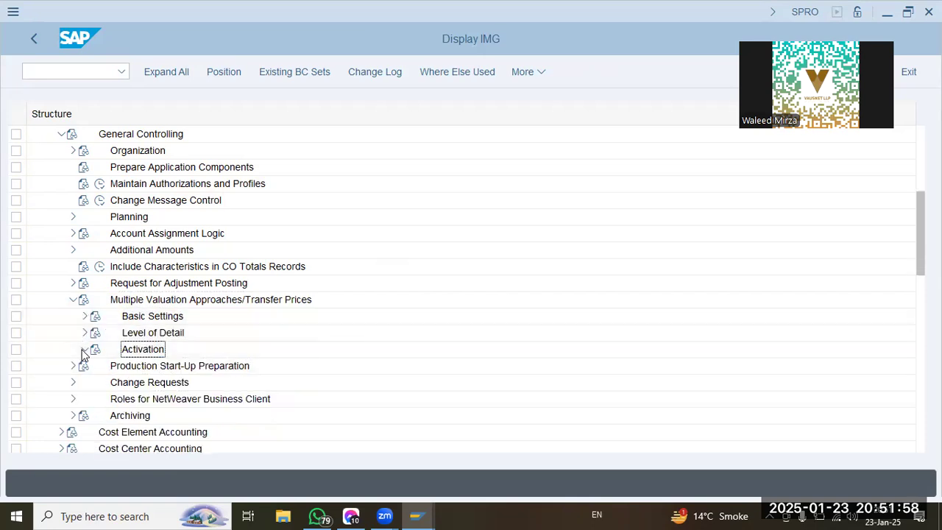
# Try to activate the currency and valuation profile in controlling area OOGL through Check/Execute Activation, and return to the implementation guide.
pyautogui.click(199, 366)
pyautogui.click(197, 402)
pyautogui.click(135, 386)
pyautogui.click(124, 383)
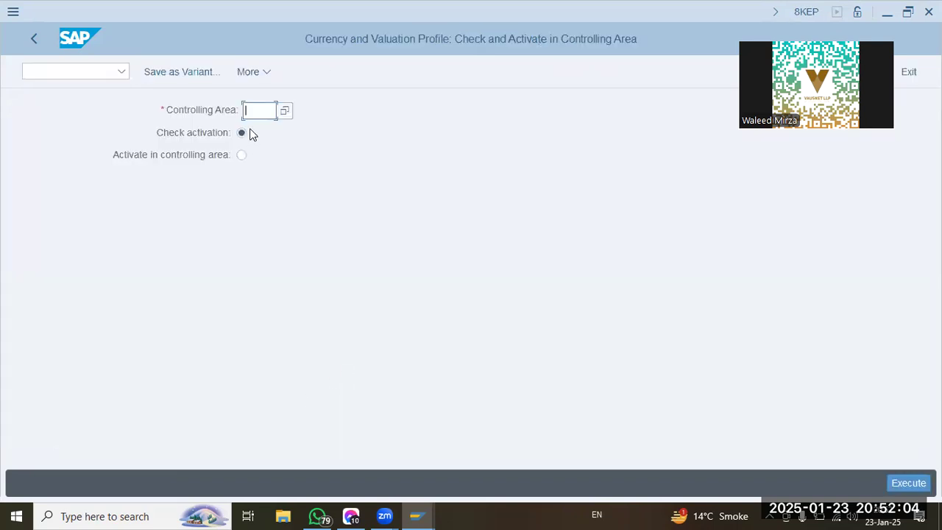
pyautogui.click(241, 156)
pyautogui.click(268, 111)
pyautogui.press('Return')
pyautogui.click(908, 482)
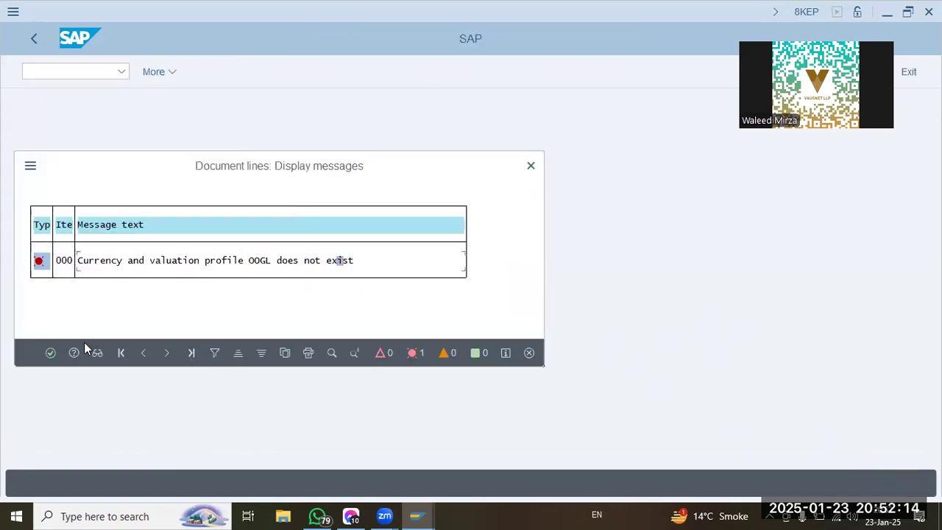
pyautogui.click(50, 353)
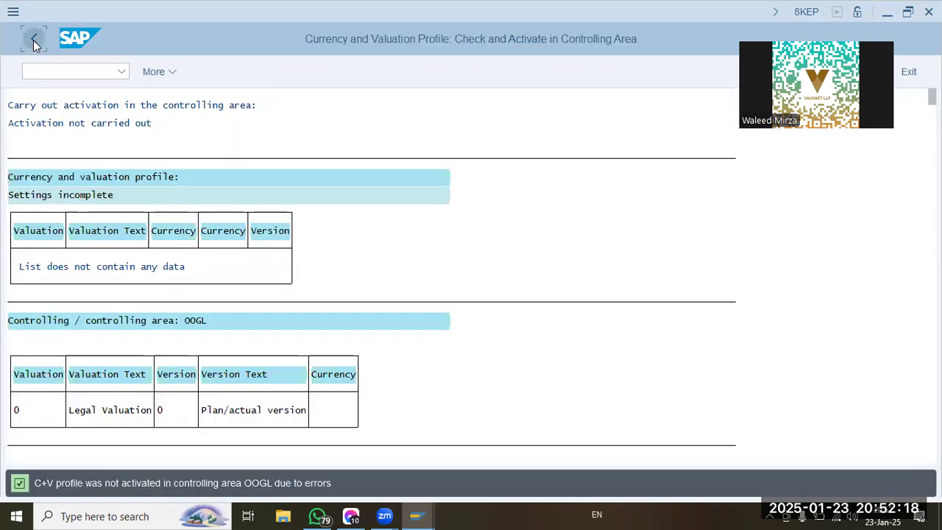
pyautogui.click(33, 40)
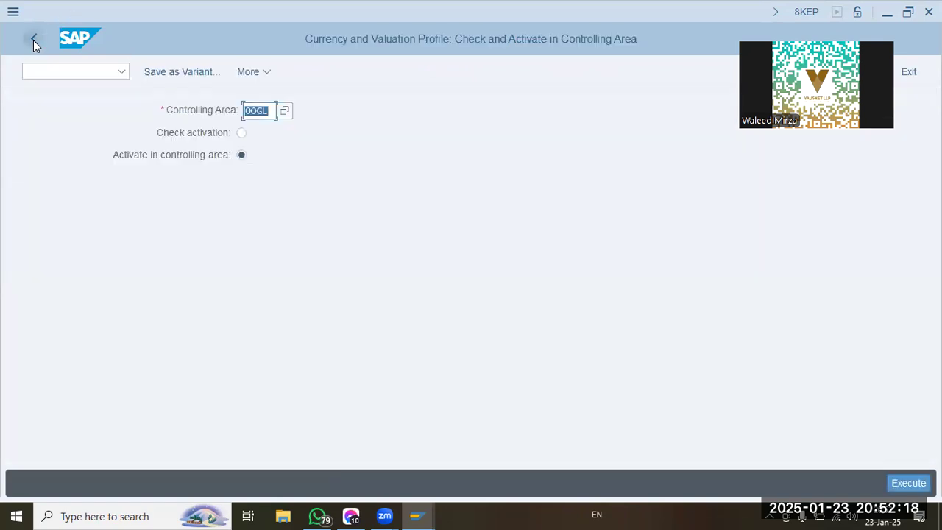
pyautogui.click(33, 40)
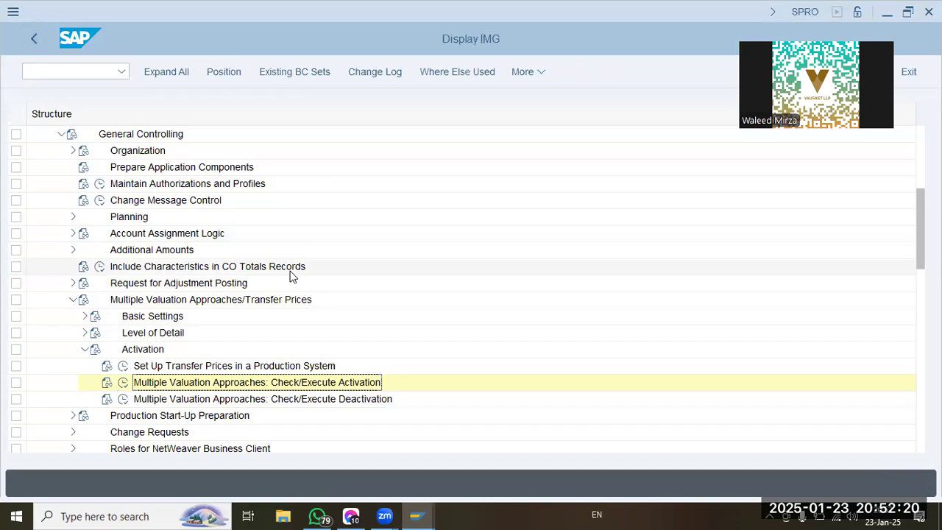
# Look through the Activation and Level of Detail activities, then collapse the Multiple Valuation Approaches/Transfer Prices node.
pyautogui.click(221, 404)
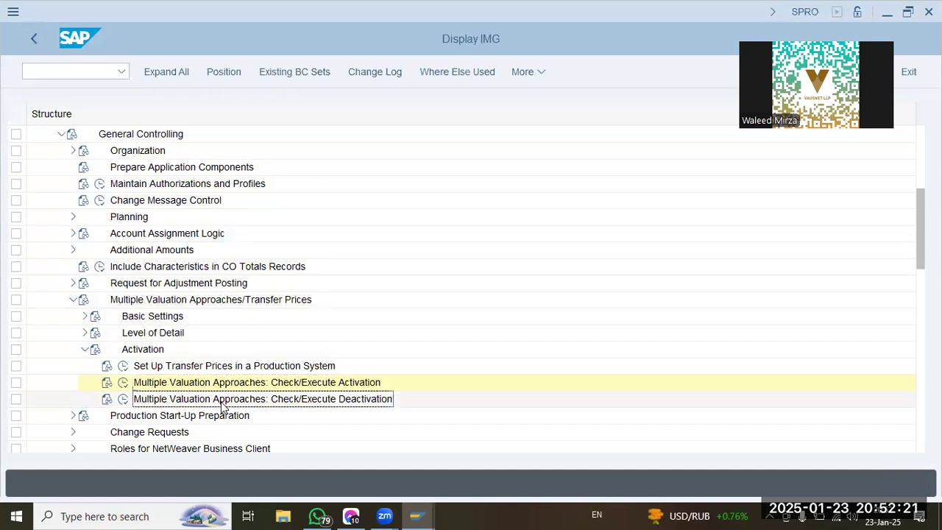
pyautogui.click(84, 349)
pyautogui.click(84, 333)
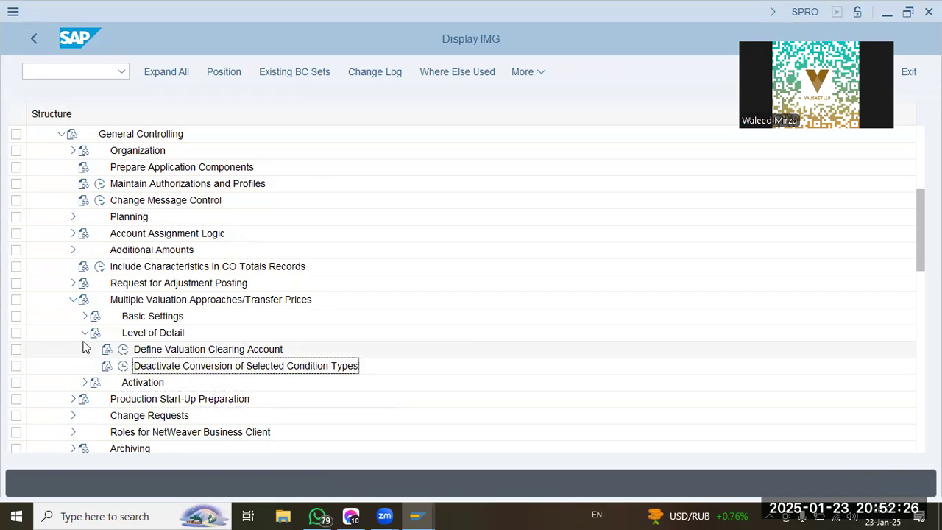
pyautogui.click(85, 333)
pyautogui.click(73, 299)
# Expand the Financial Accounting Global Settings ledger activities through Parallel Valuation Approaches and Basic Settings down to Check Material Ledger Settings.
pyautogui.scroll(5, 63, 272)
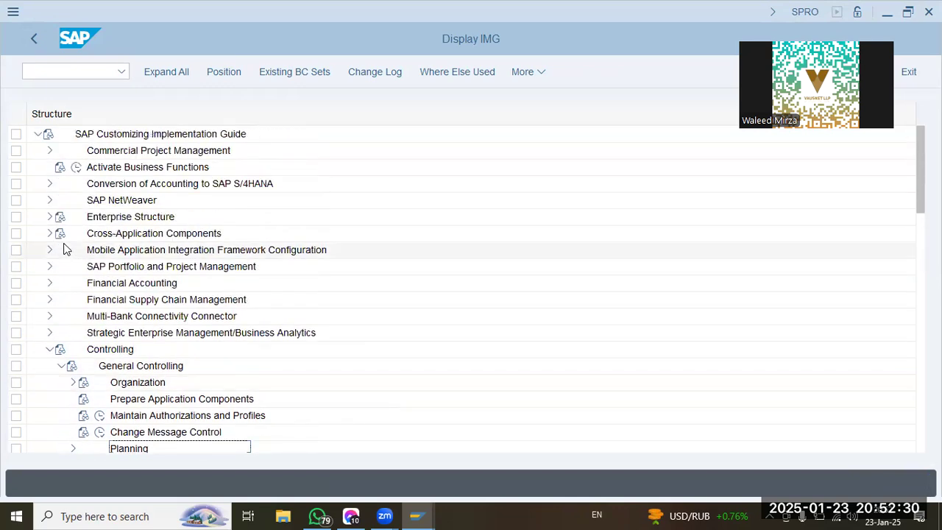
pyautogui.click(48, 284)
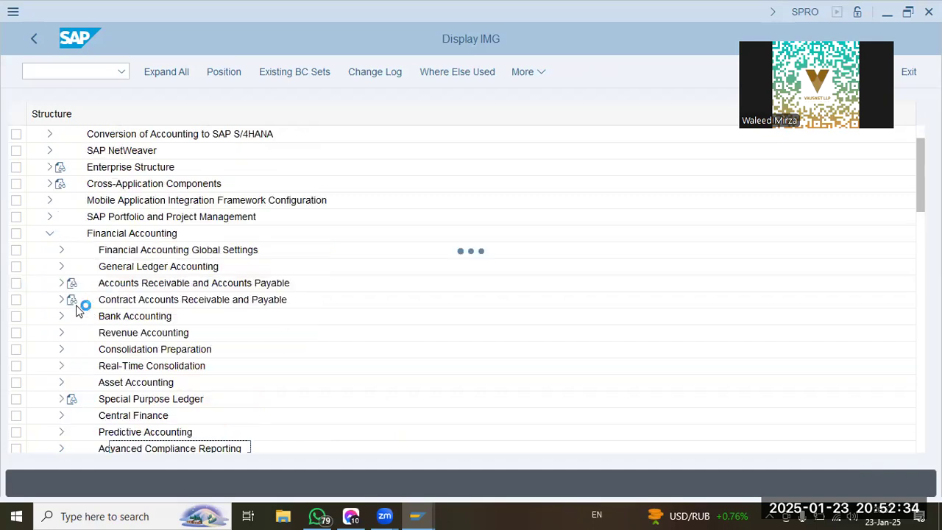
pyautogui.click(61, 251)
pyautogui.click(73, 234)
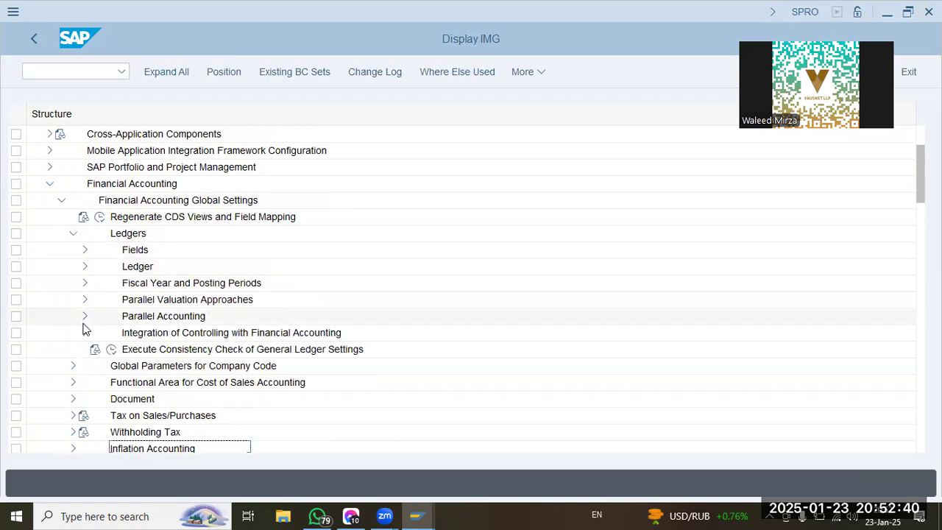
pyautogui.click(85, 301)
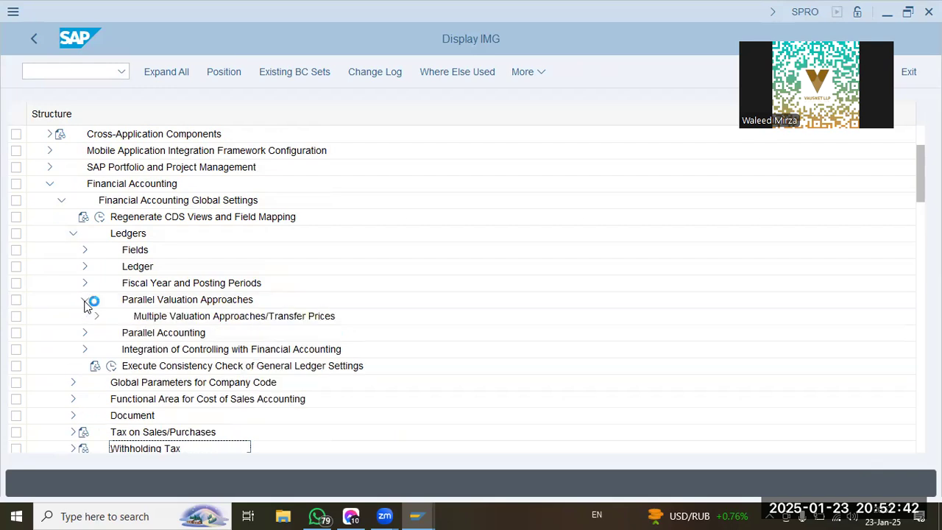
pyautogui.click(96, 316)
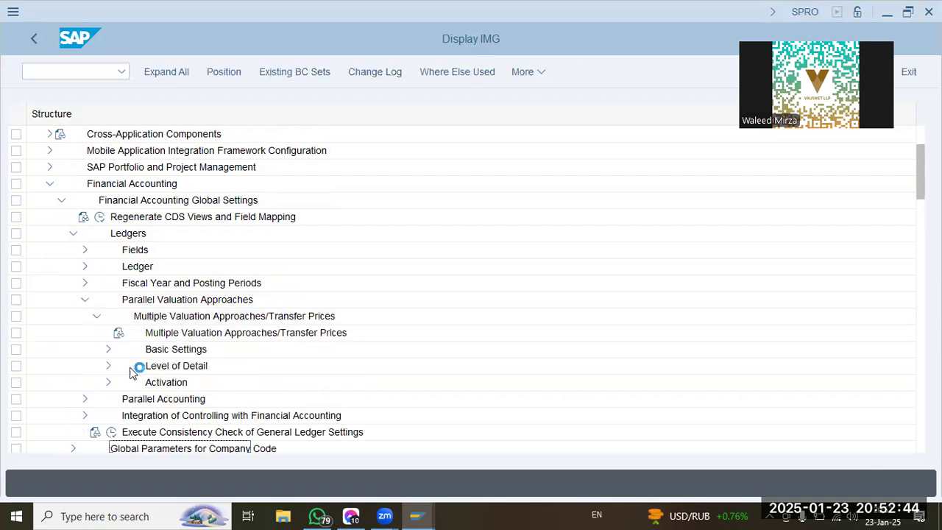
pyautogui.click(109, 350)
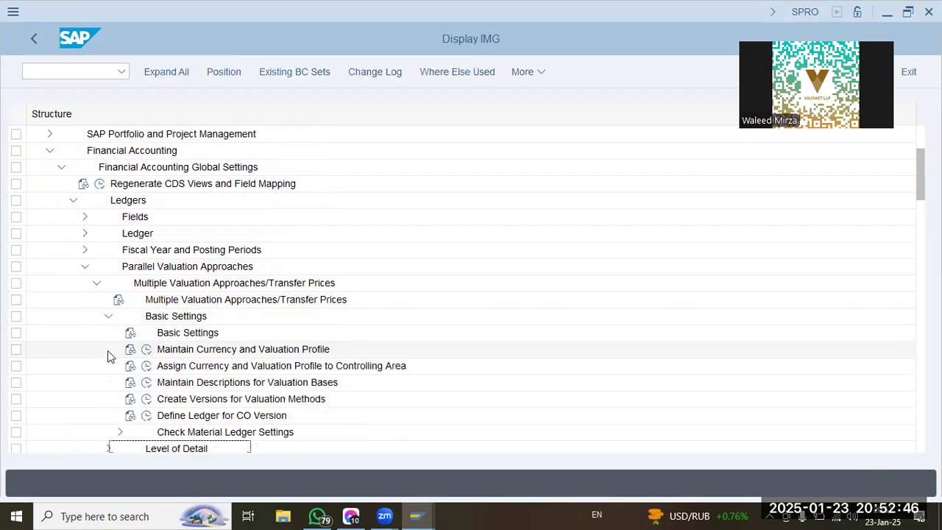
pyautogui.click(120, 365)
pyautogui.click(172, 401)
pyautogui.scroll(-2, 243, 403)
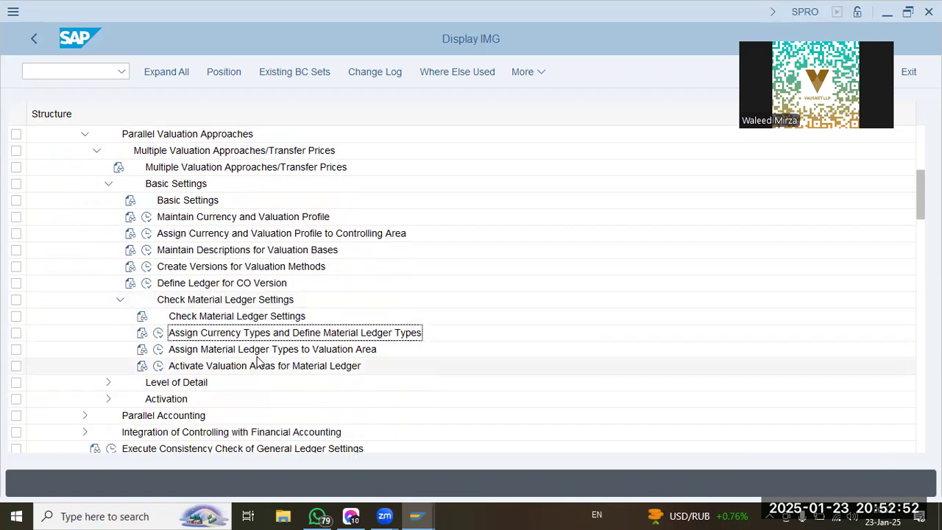
# Try to assign material ledger type OOGL to valuation area OOGL, discard the entry and return to the implementation guide.
pyautogui.click(157, 351)
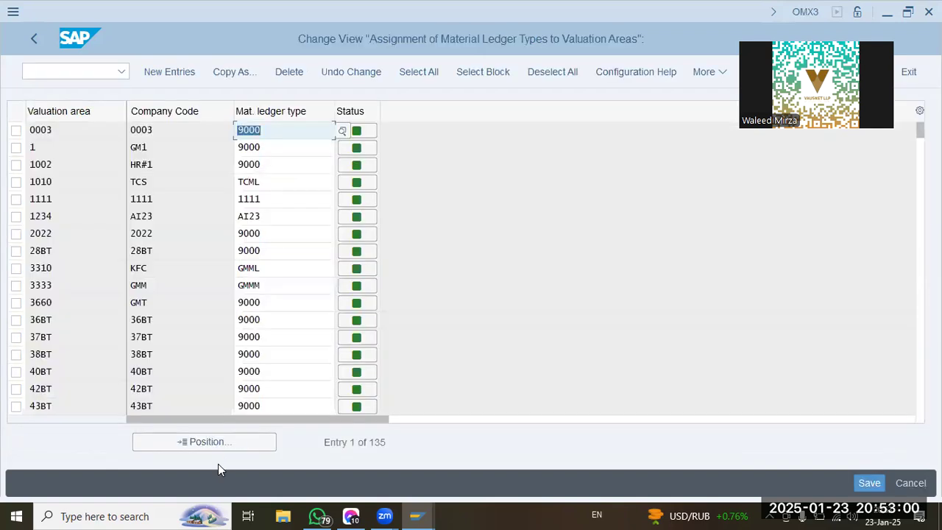
pyautogui.click(202, 443)
pyautogui.write('oogl')
pyautogui.press('Return')
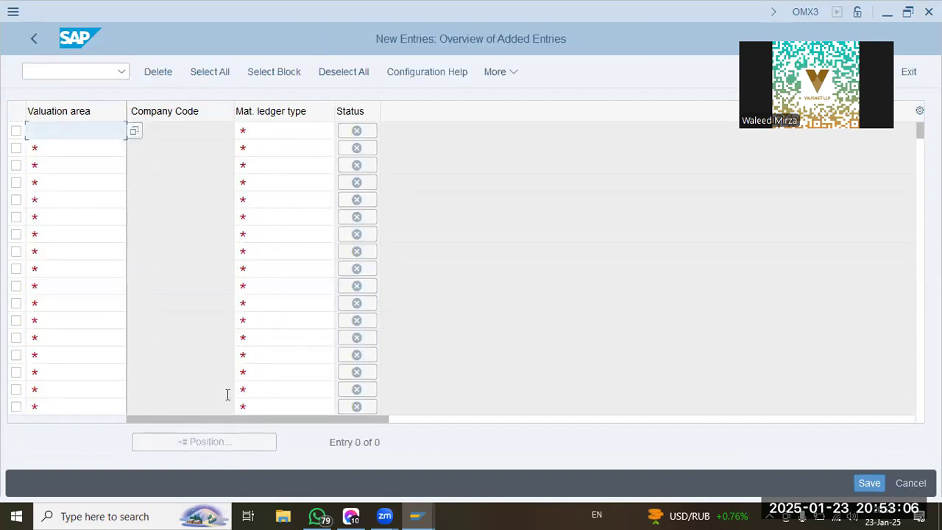
pyautogui.write('oogl')
pyautogui.press('Tab')
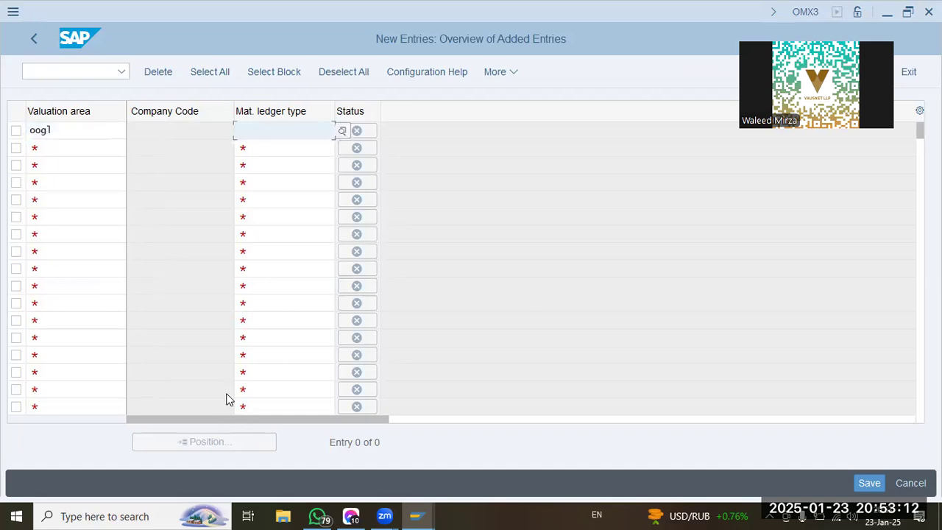
pyautogui.write('oogl')
pyautogui.press('Return')
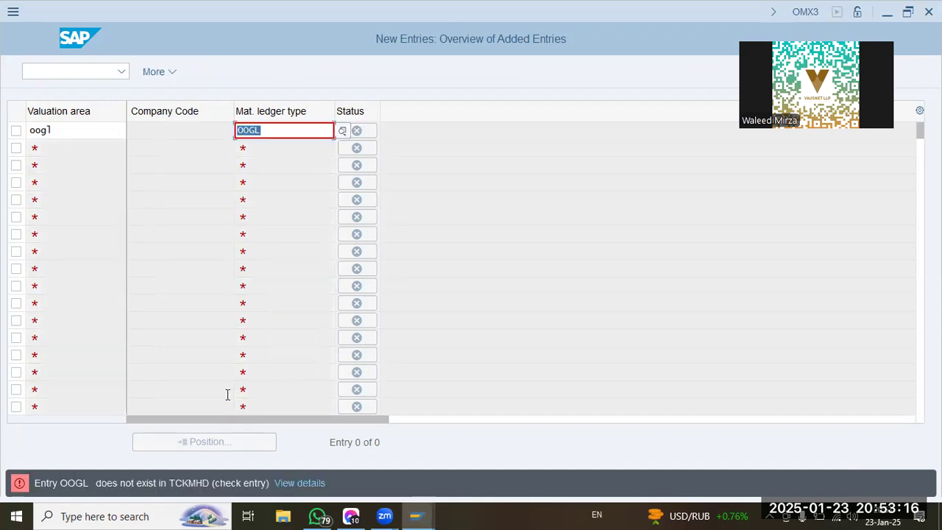
pyautogui.click(122, 477)
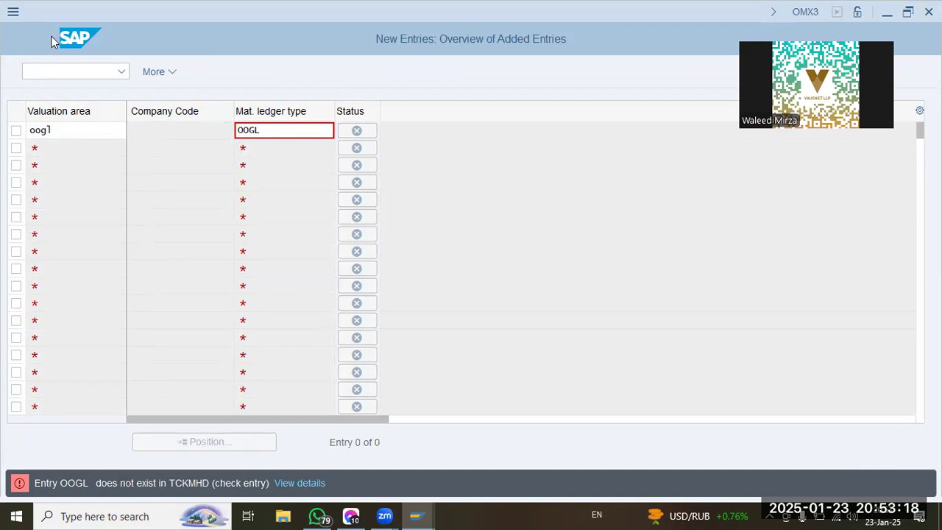
pyautogui.click(326, 132)
pyautogui.press('Escape')
pyautogui.click(271, 340)
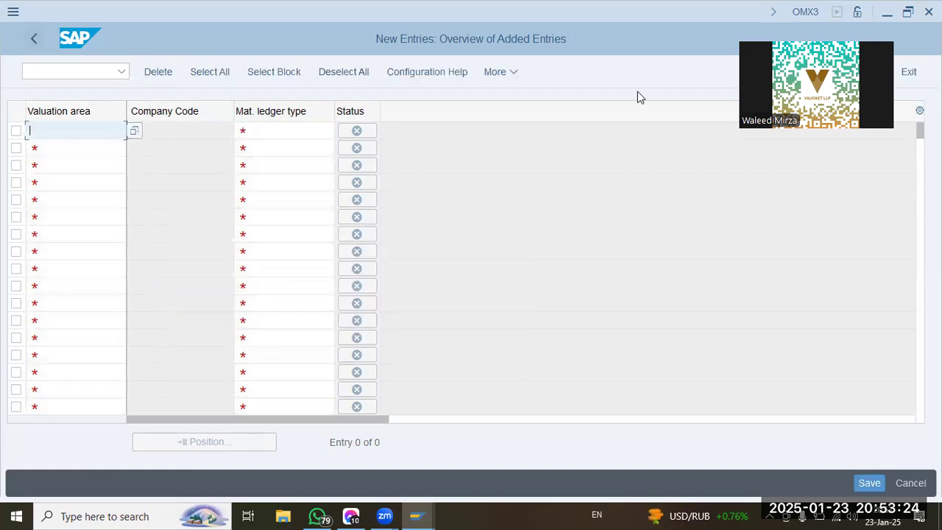
pyautogui.click(911, 72)
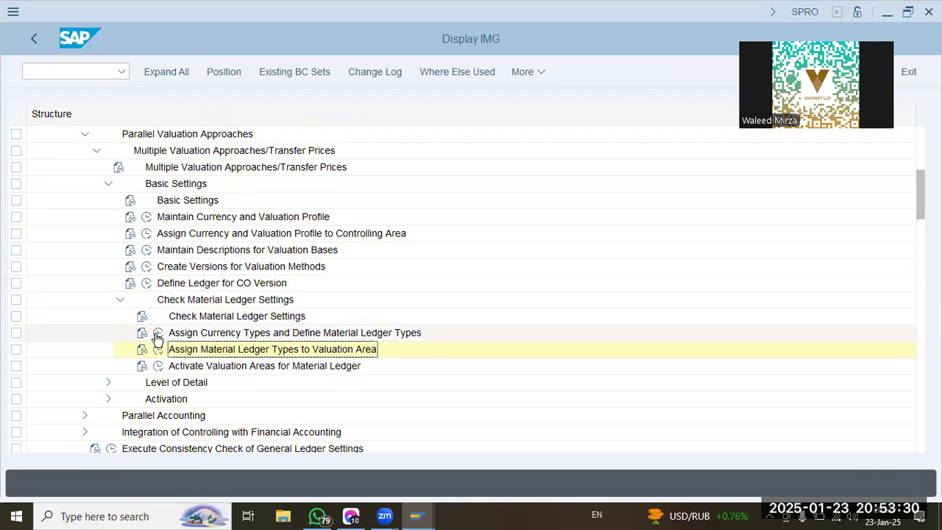
# Create material ledger type OOGL with the description OOGL Material Ledger in Assign Currency Types and Define Material Ledger Types.
pyautogui.click(157, 334)
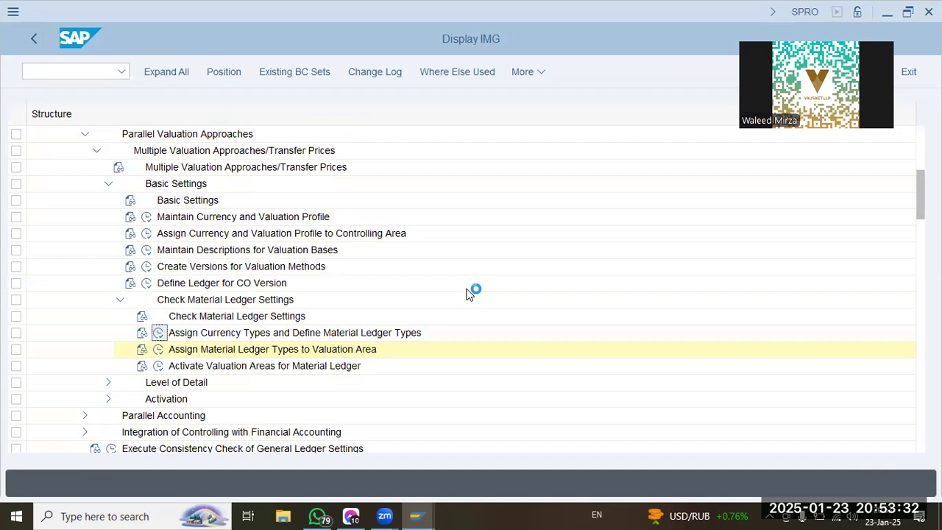
pyautogui.press('F5')
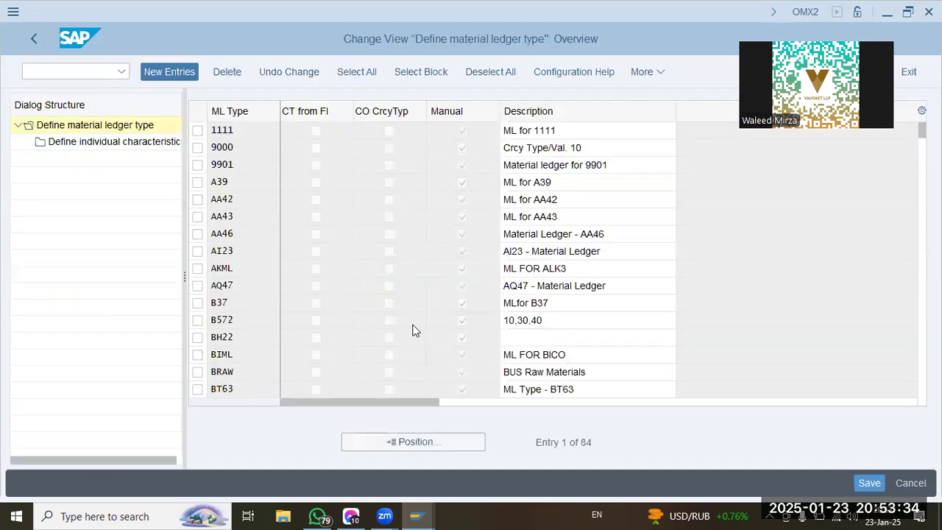
pyautogui.write('oog1')
pyautogui.press('Tab')
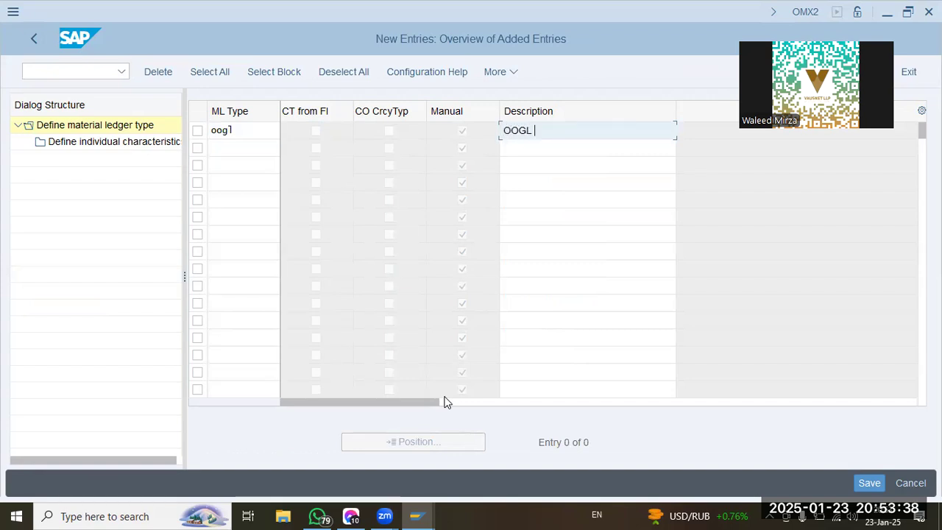
pyautogui.write('OOGL Material Led')
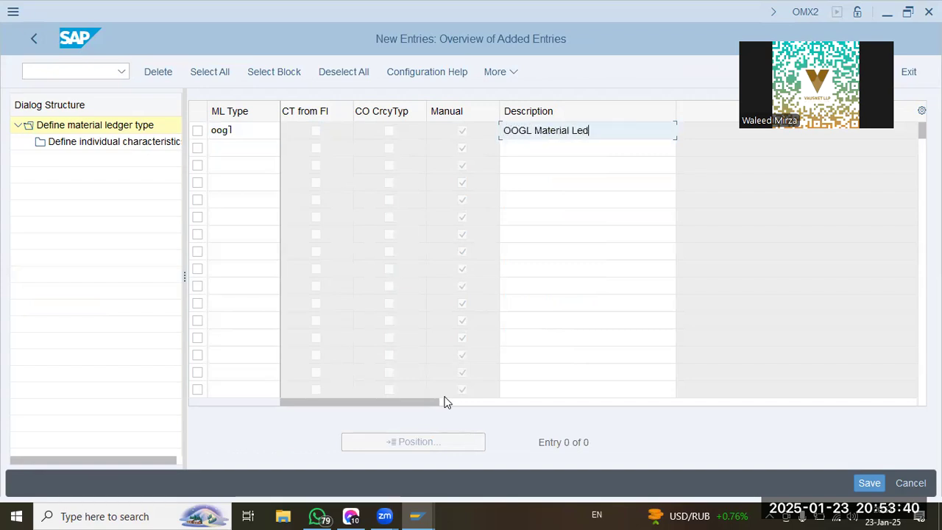
pyautogui.write('ger')
pyautogui.press('Return')
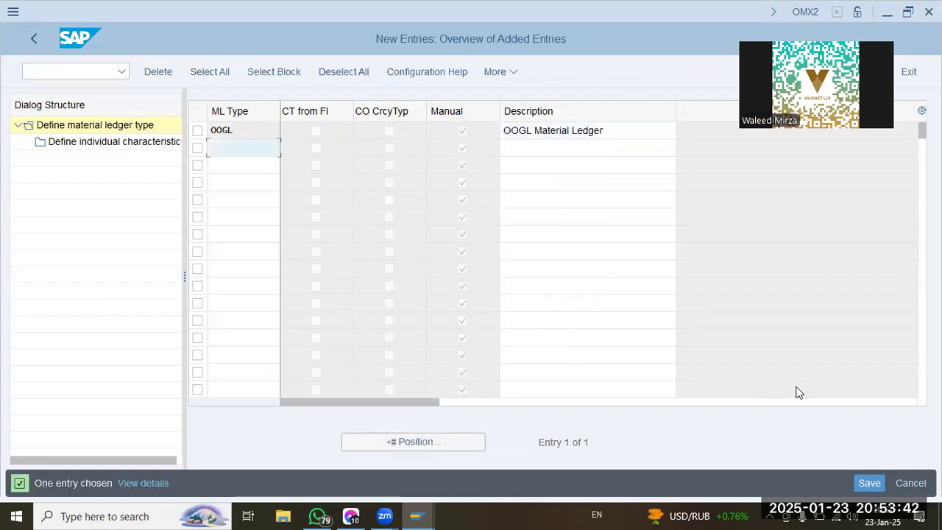
# Save the new material ledger type, accept the proposed customizing request and return to the implementation guide.
pyautogui.click(870, 483)
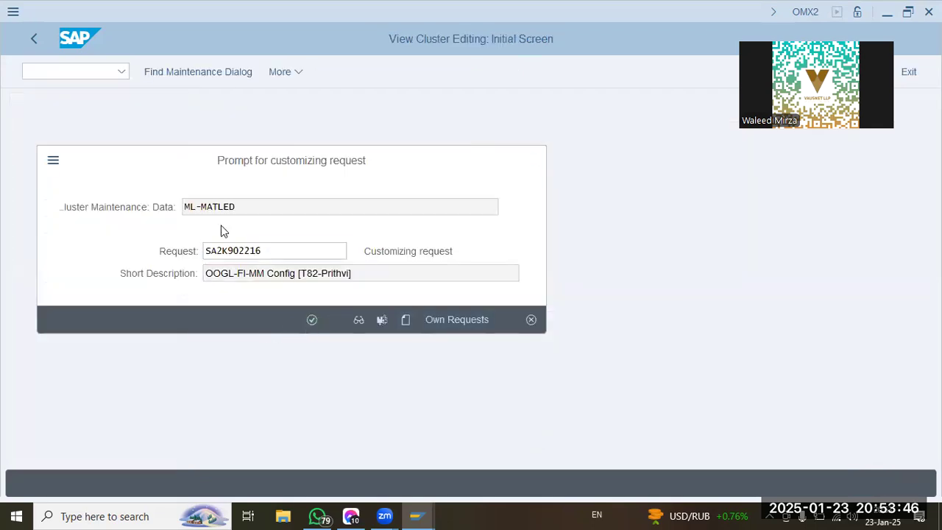
pyautogui.press('Return')
pyautogui.click(36, 38)
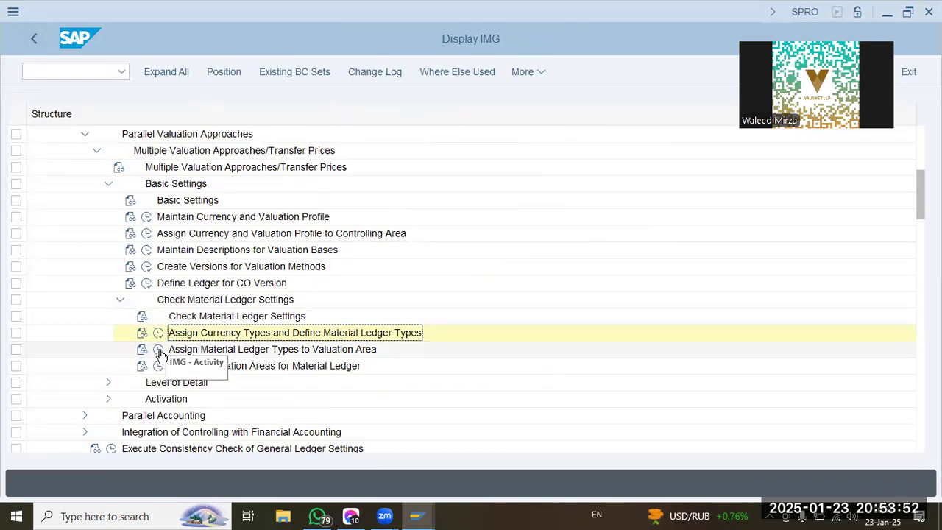
# Retry assigning valuation area OOGL to the newly defined ledger type OOGL, cancel the new entry and leave the activity.
pyautogui.click(158, 349)
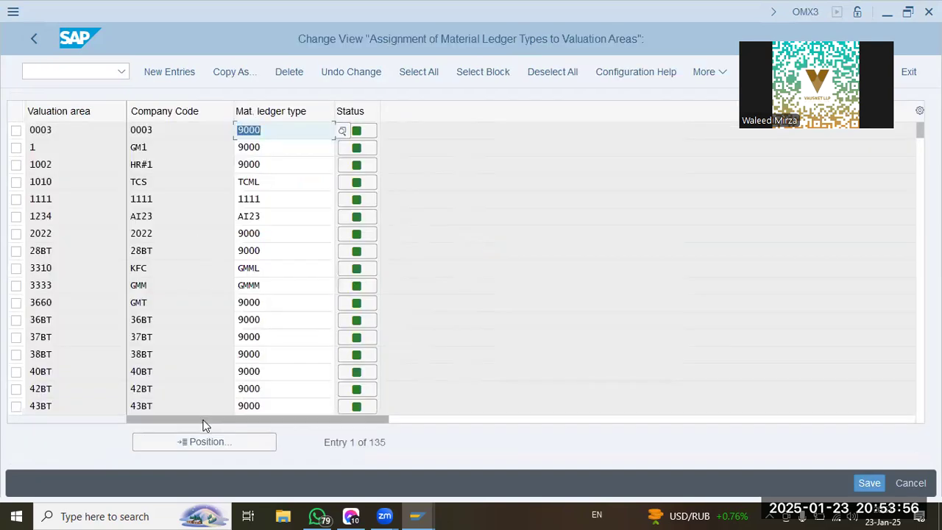
pyautogui.click(153, 71)
pyautogui.write('oog1')
pyautogui.press('Tab')
pyautogui.write('oog1')
pyautogui.press('Return')
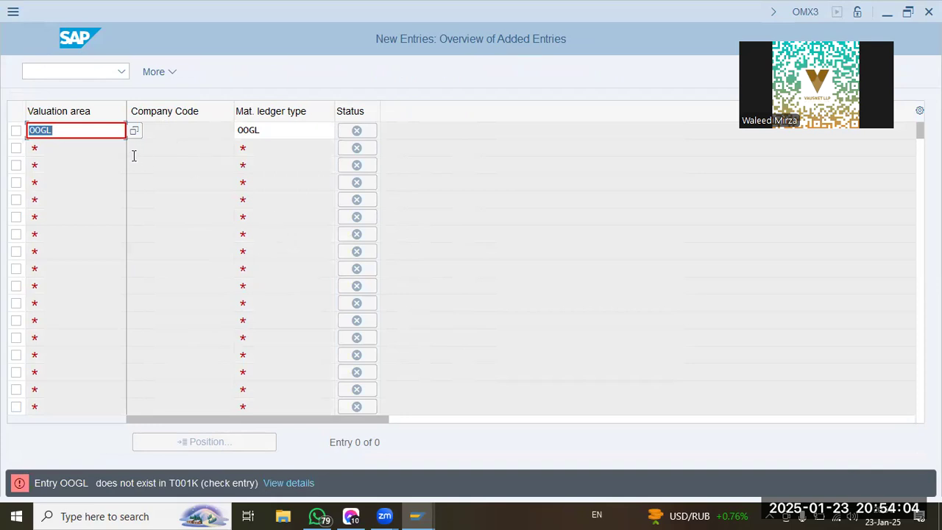
pyautogui.click(97, 131)
pyautogui.press('Escape')
pyautogui.click(332, 343)
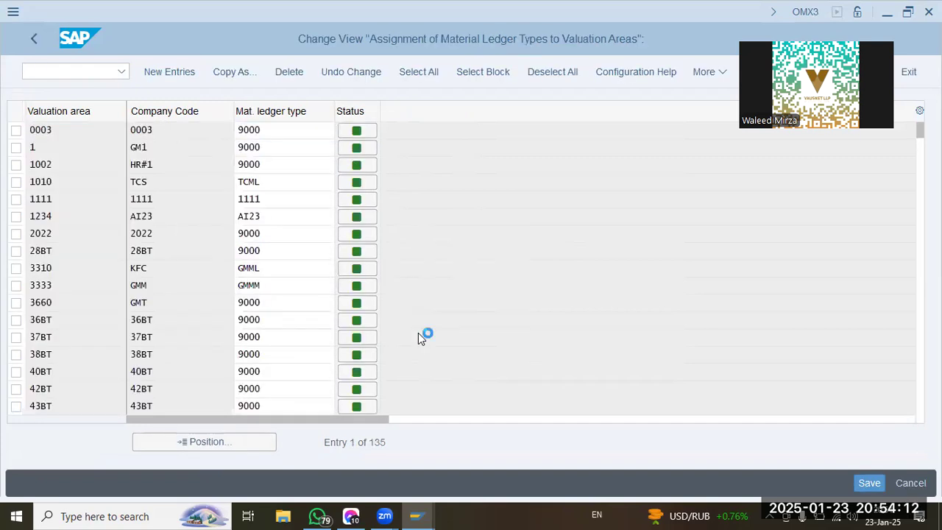
# Expand the Enterprise Structure assignments for Logistics - General and open Assign plant to company code.
pyautogui.scroll(5, 51, 222)
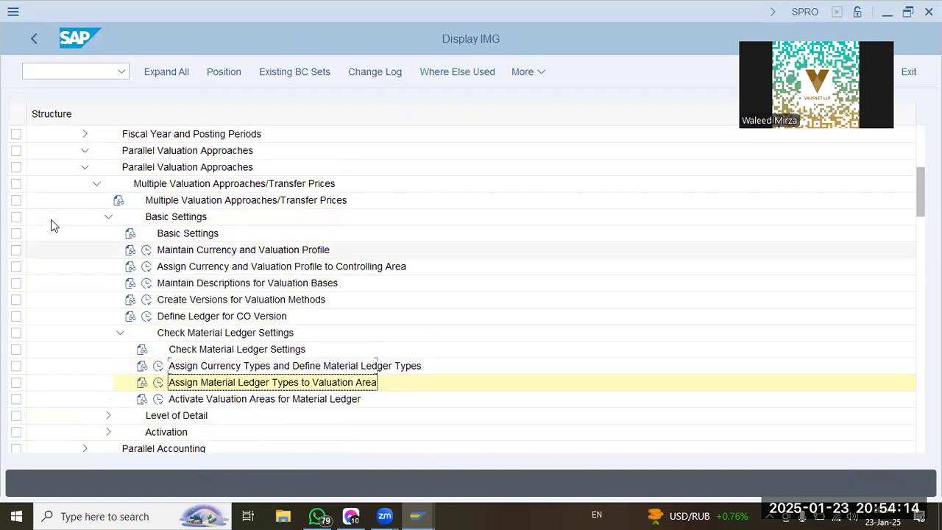
pyautogui.scroll(2, 51, 223)
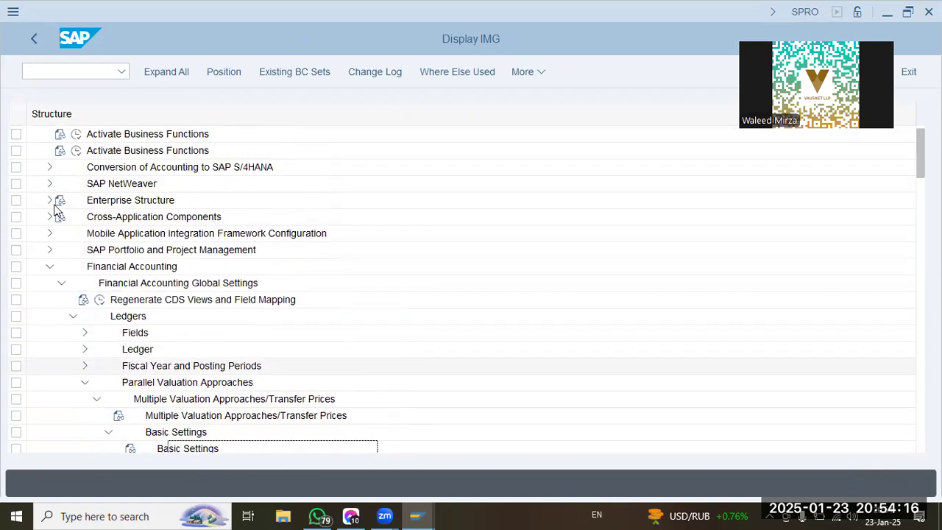
pyautogui.click(50, 217)
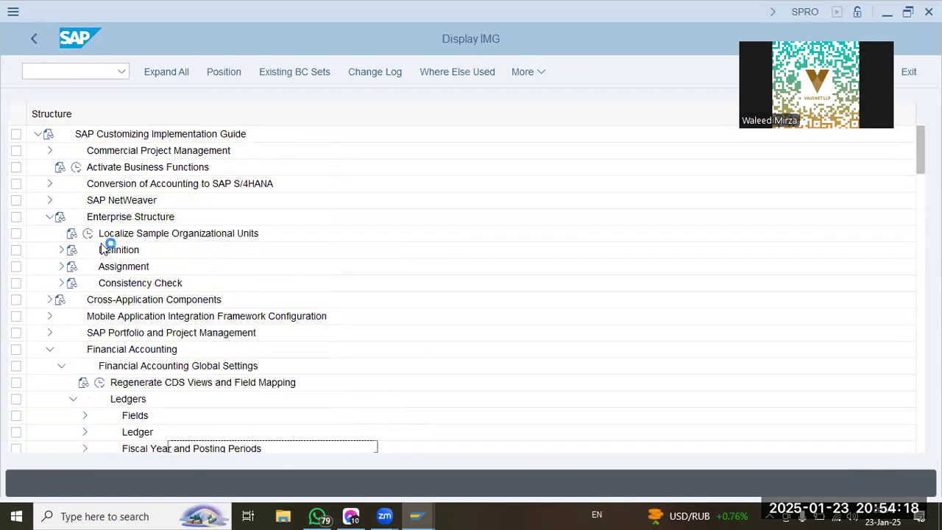
pyautogui.click(61, 267)
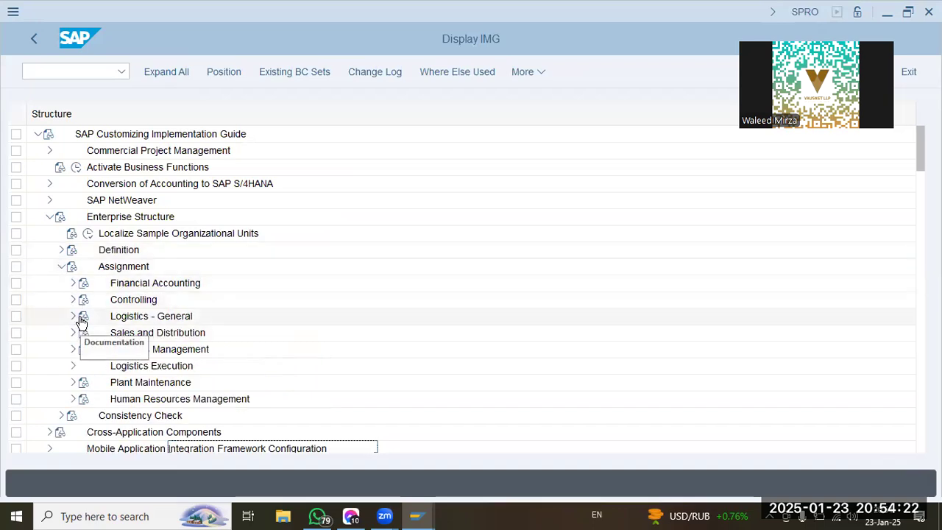
pyautogui.click(74, 316)
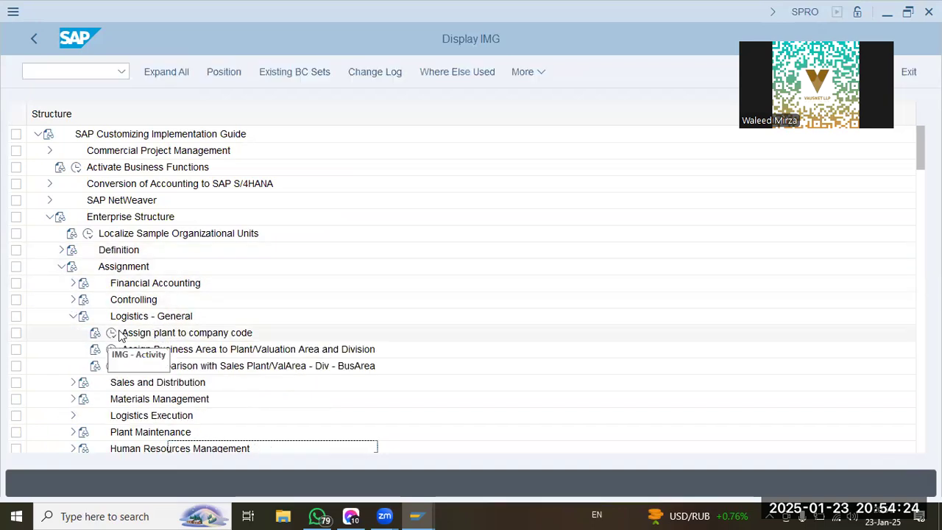
pyautogui.click(111, 333)
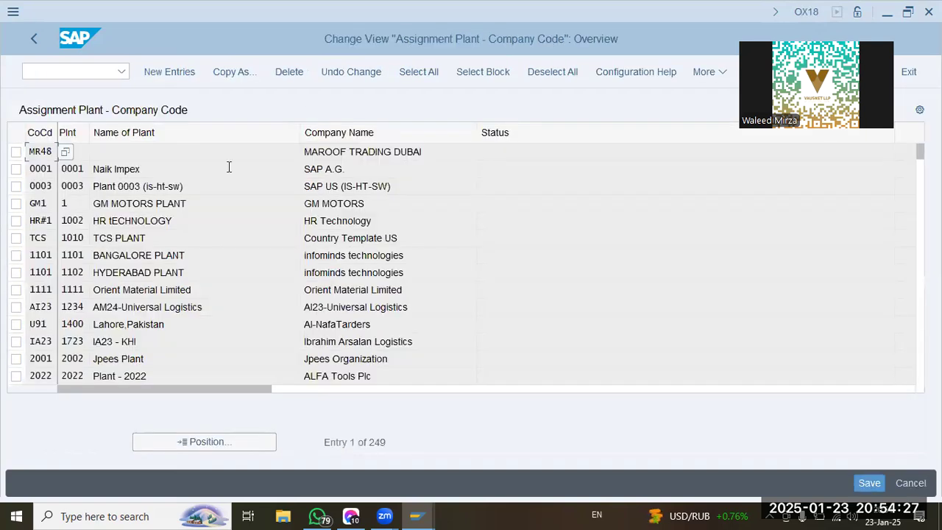
# Look up company code OOGL in the plant to company code assignments.
pyautogui.click(201, 441)
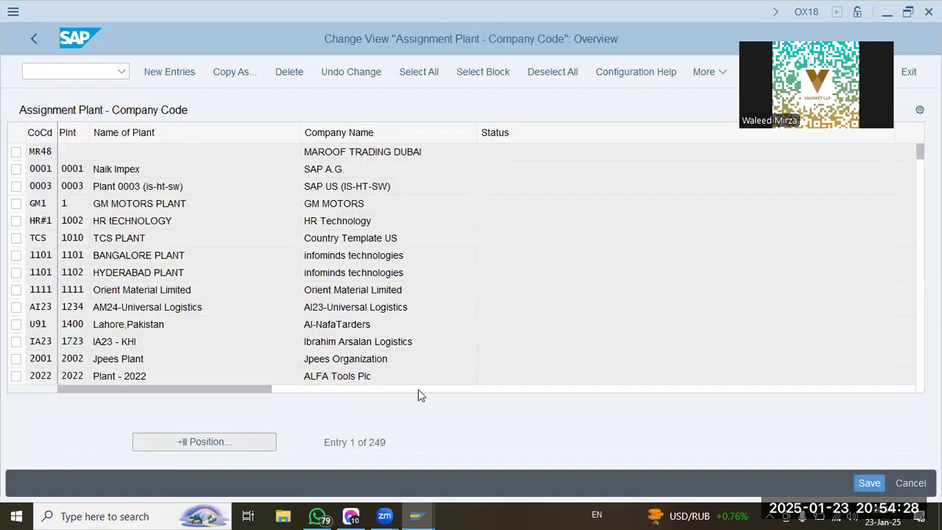
pyautogui.write('oo7')
pyautogui.press('Return')
pyautogui.write('oog1')
pyautogui.press('Return')
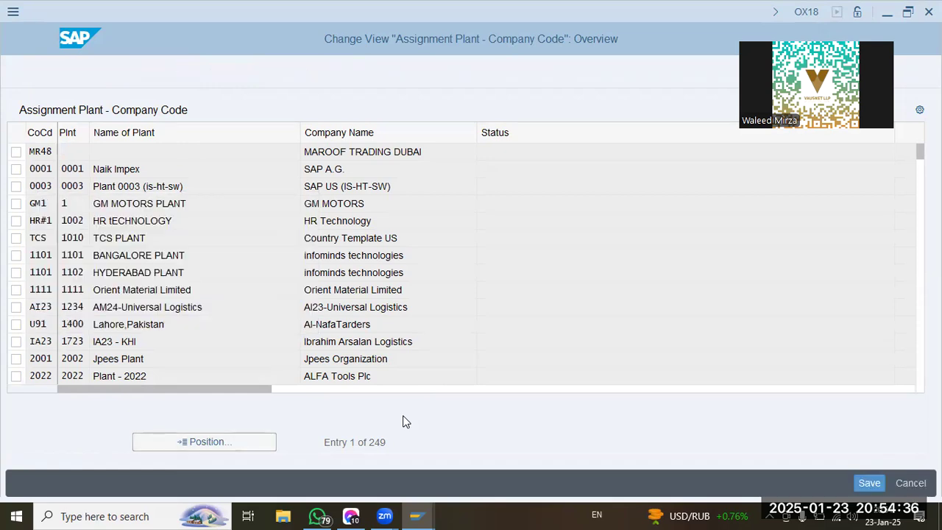
# Add a new entry assigning plant OOGL to company code OOGL and save it.
pyautogui.click(169, 72)
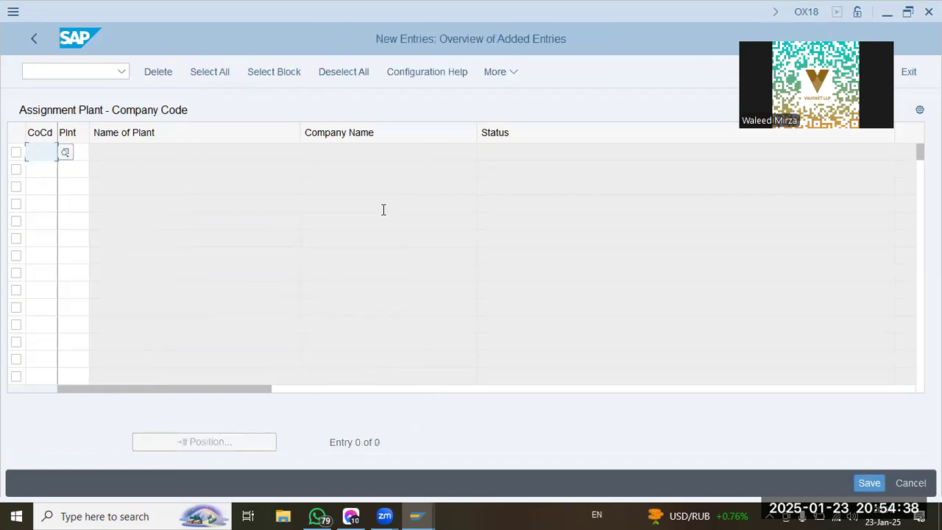
pyautogui.write('oog1')
pyautogui.press('Tab')
pyautogui.write('oog1')
pyautogui.press('Return')
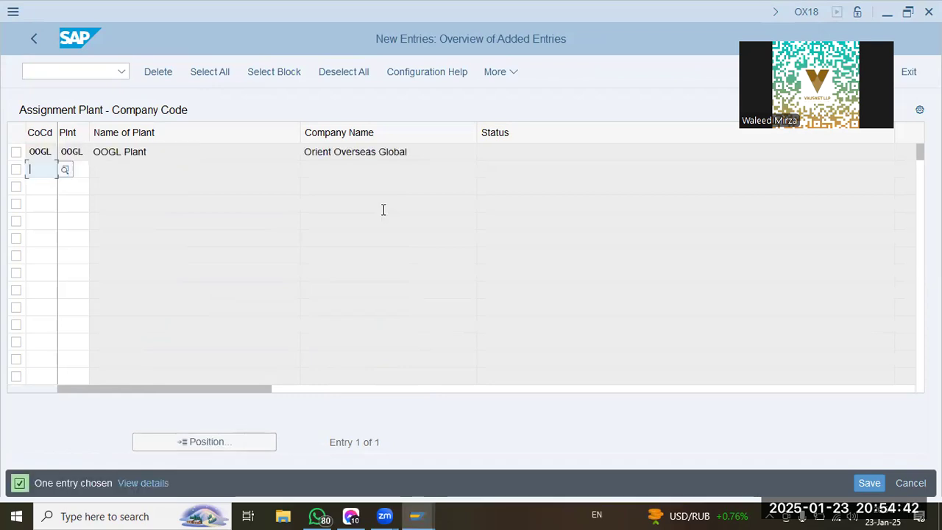
pyautogui.click(868, 483)
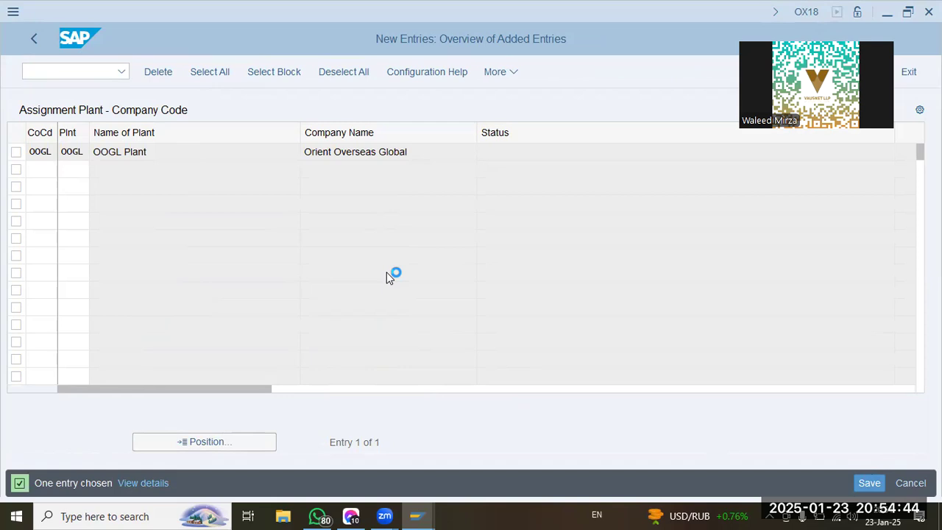
# Confirm the customizing request for the plant to company code assignment and return to the implementation guide.
pyautogui.click(308, 322)
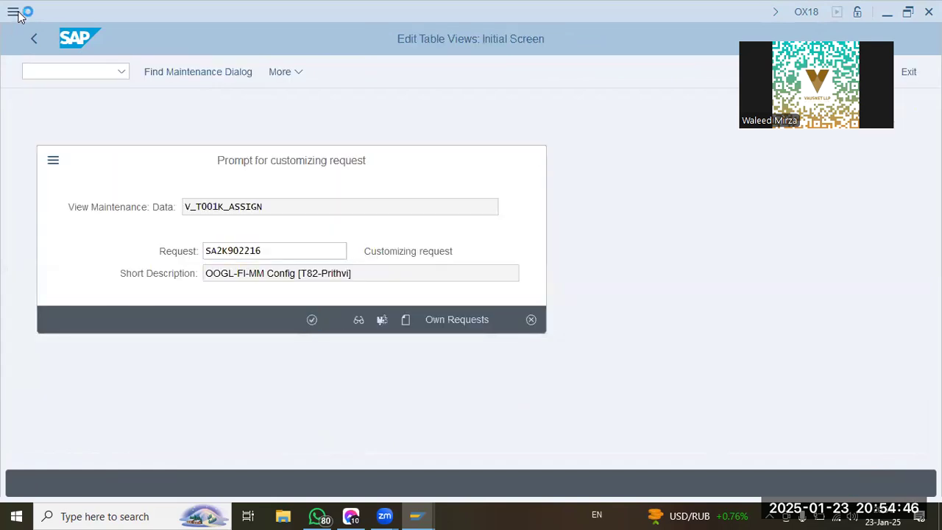
pyautogui.click(34, 43)
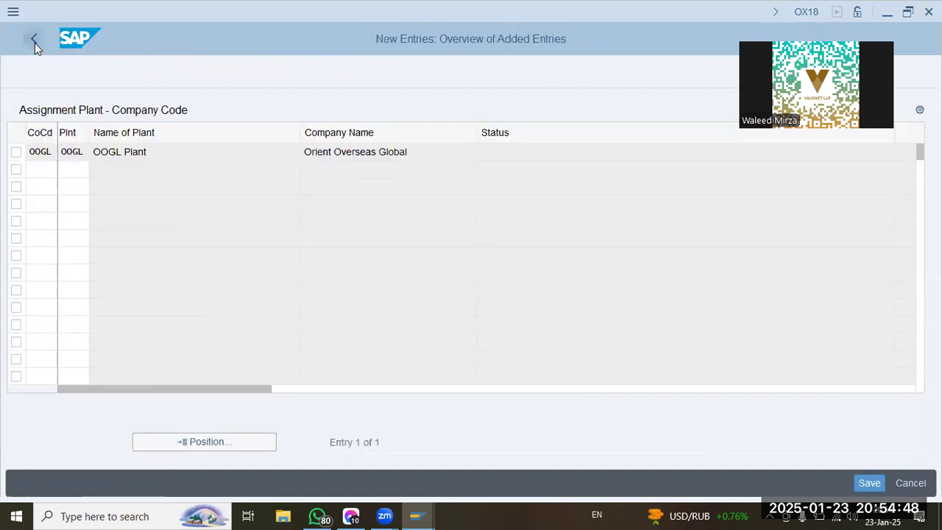
pyautogui.click(34, 43)
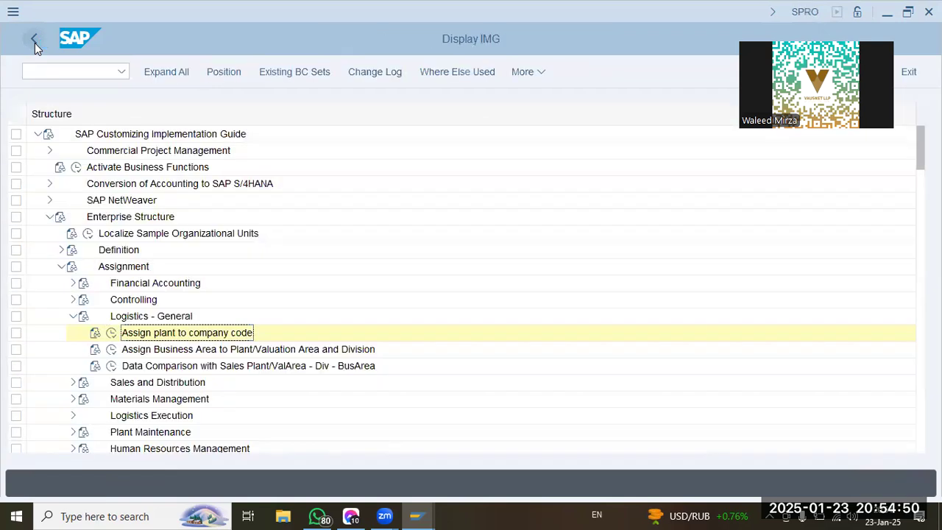
# Open the Assign Material Ledger Types to Valuation Area activity in the Check Material Ledger Settings.
pyautogui.scroll(-2, 62, 369)
pyautogui.scroll(-4, 63, 368)
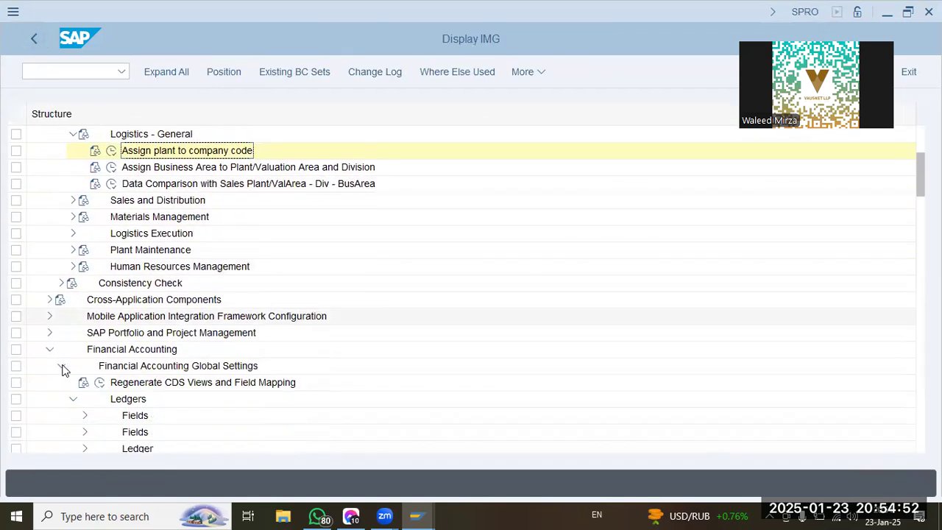
pyautogui.scroll(-2, 62, 370)
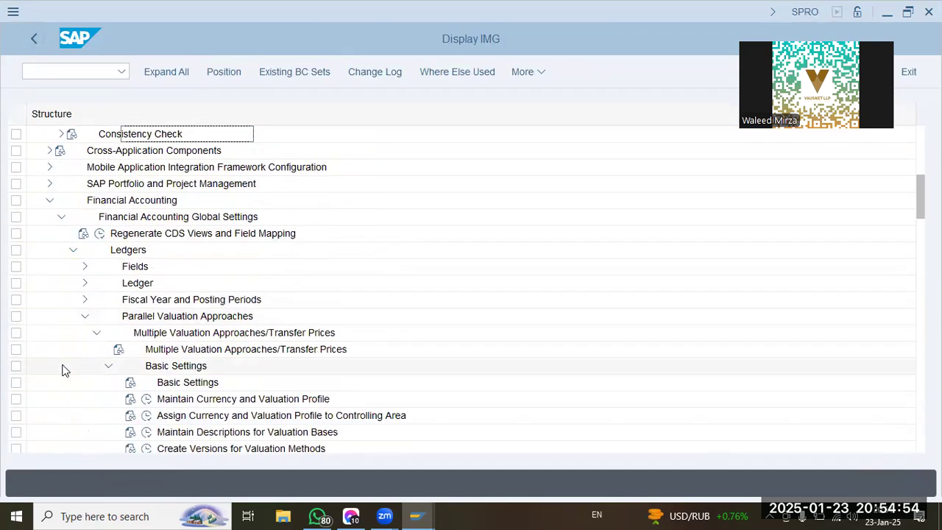
pyautogui.click(221, 371)
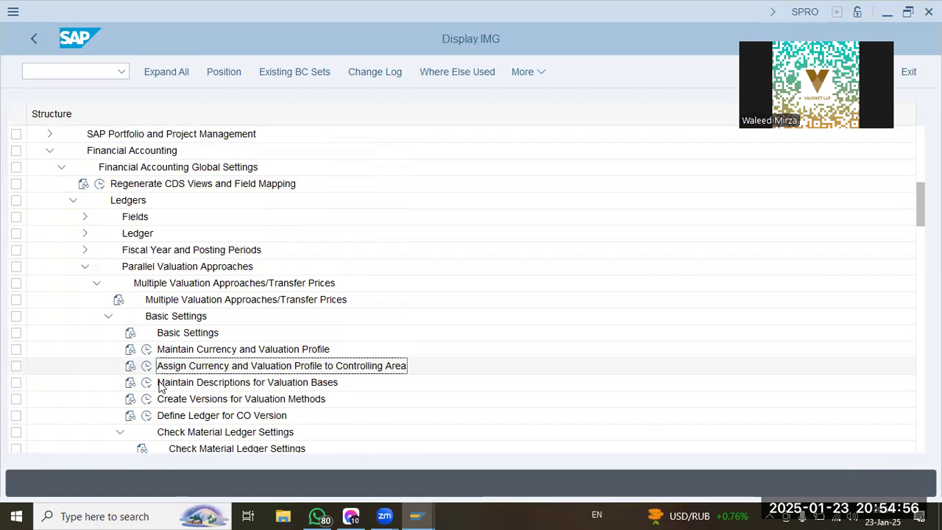
pyautogui.scroll(-2, 88, 373)
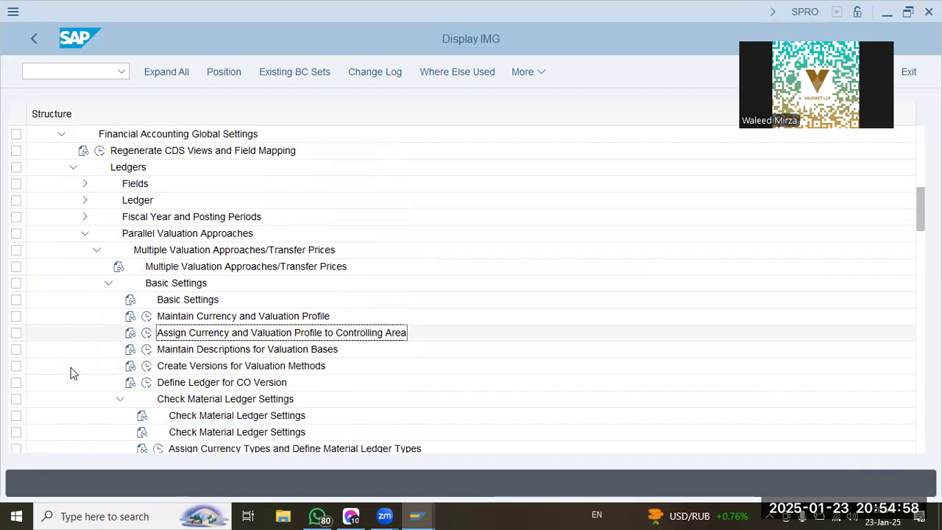
pyautogui.click(221, 402)
pyautogui.click(158, 415)
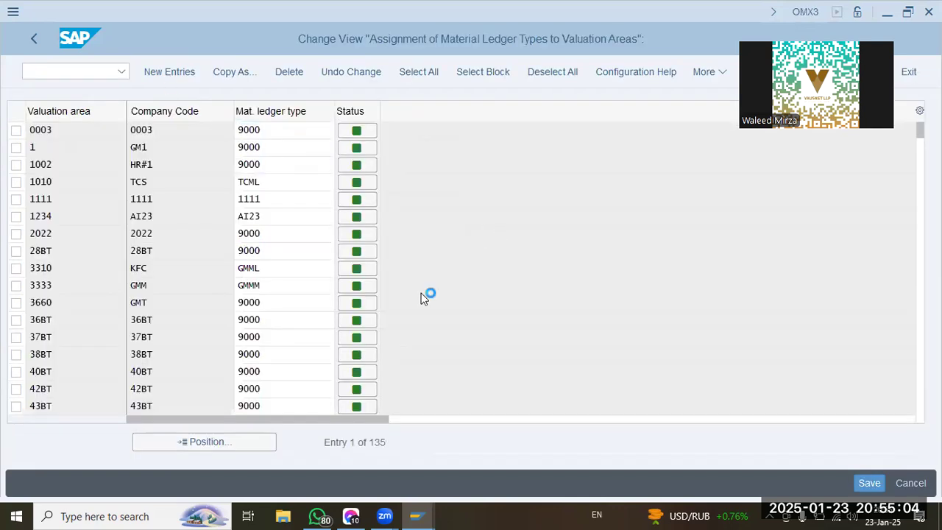
# Add a new entry assigning material ledger type OOGL to valuation area OOGL and save it under the customizing request.
pyautogui.press('F5')
pyautogui.write('oogl')
pyautogui.press('Tab')
pyautogui.write('oogl')
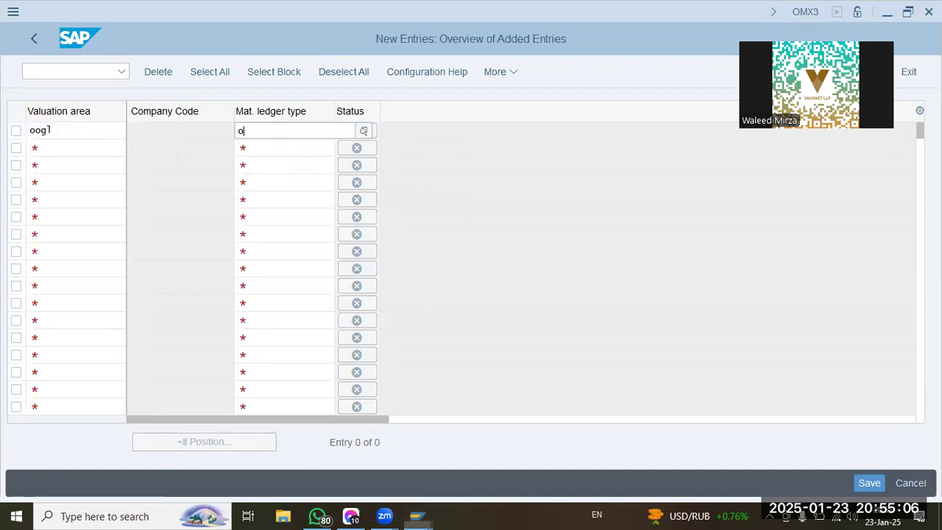
pyautogui.press('Return')
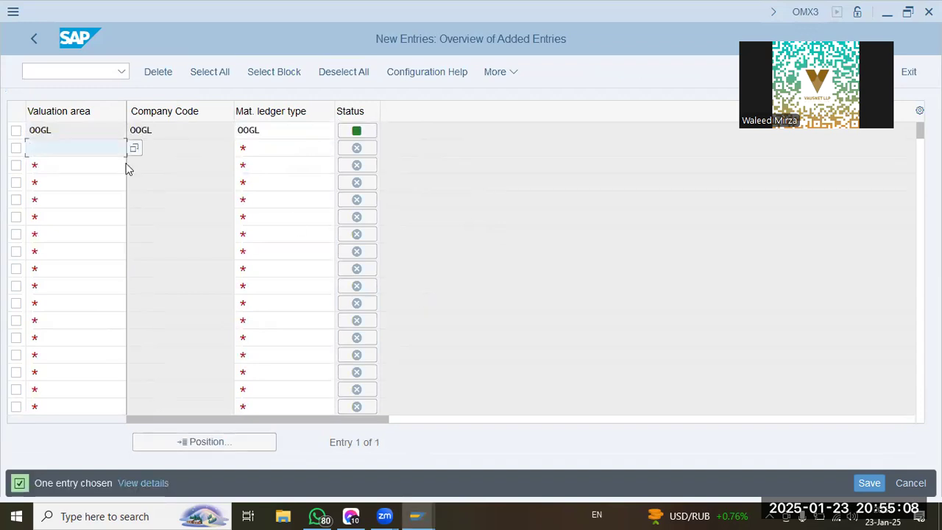
pyautogui.click(80, 131)
pyautogui.click(173, 129)
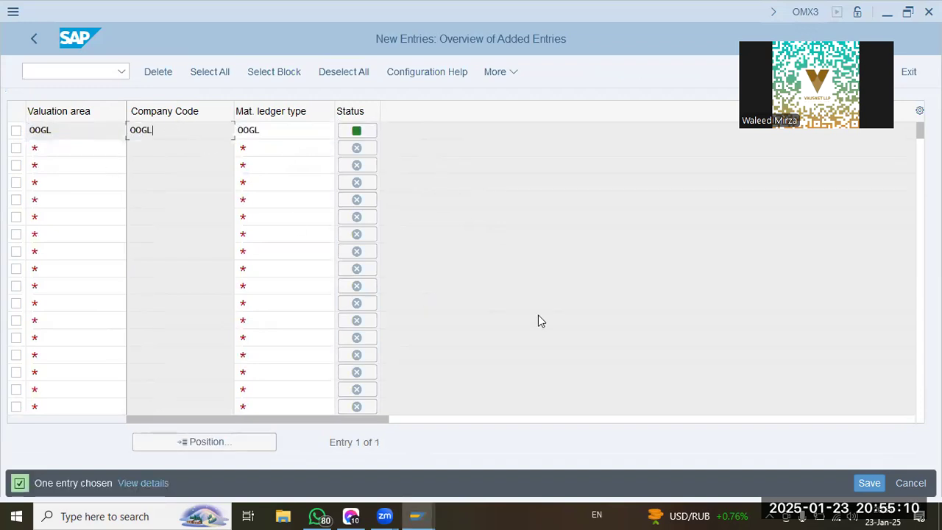
pyautogui.click(879, 481)
pyautogui.click(312, 321)
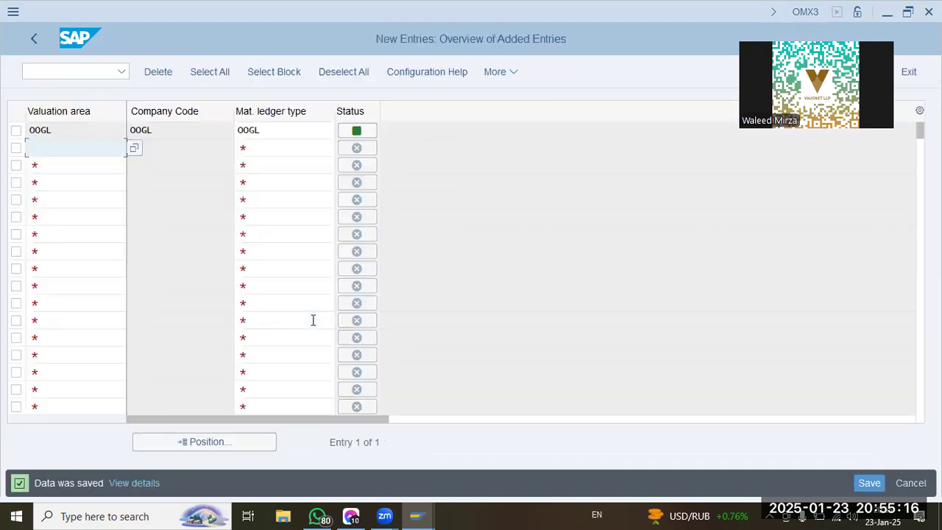
# Return to the implementation guide and open the material ledger activation under Activate Valuation Areas for Material Ledger.
pyautogui.click(33, 42)
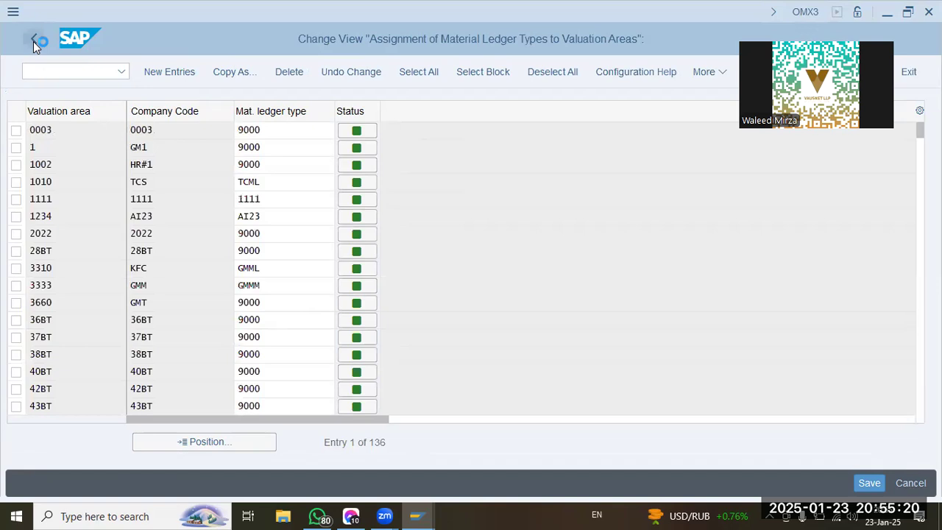
pyautogui.click(33, 41)
pyautogui.click(202, 432)
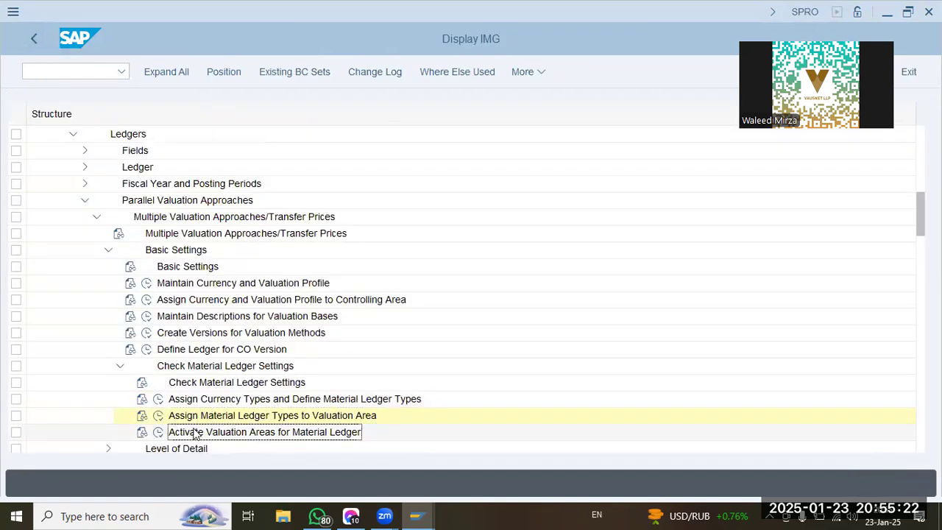
pyautogui.click(159, 432)
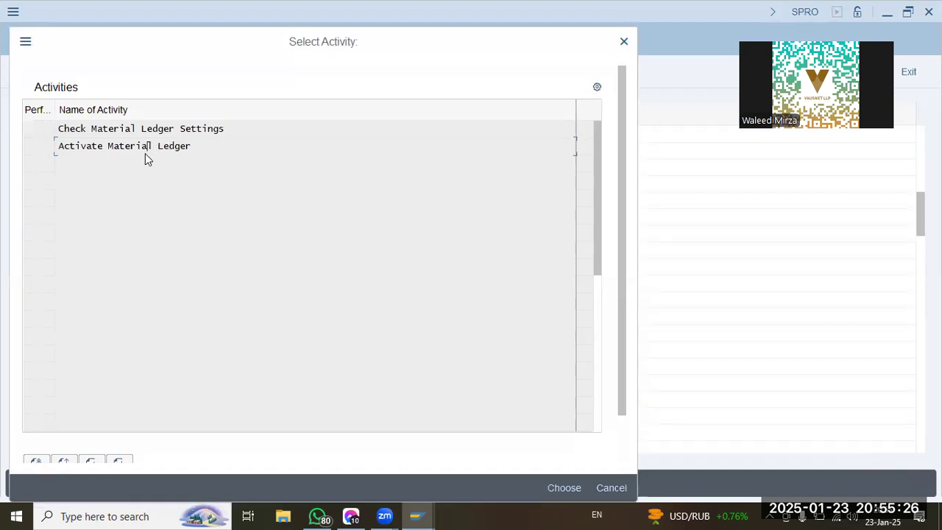
pyautogui.doubleClick(145, 151)
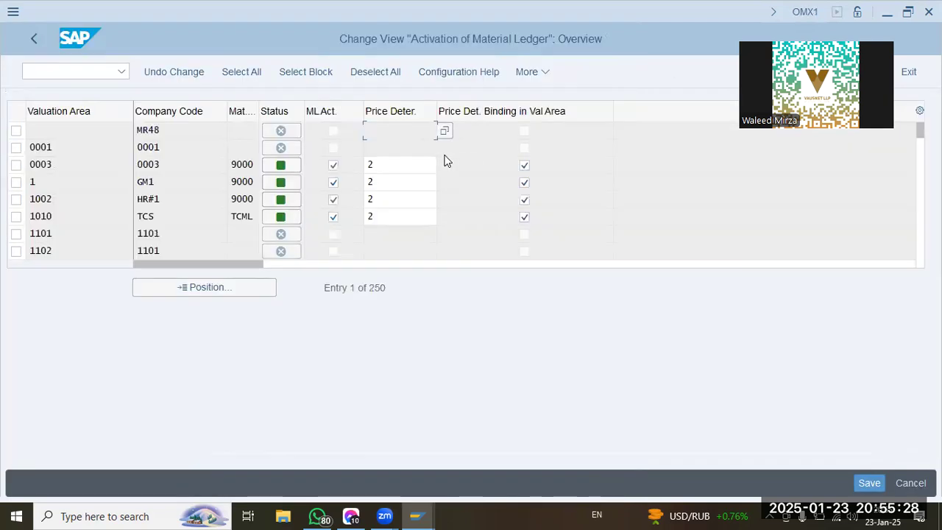
# Locate valuation area OOGL, activate its material ledger and set price determination to 3.
pyautogui.click(218, 288)
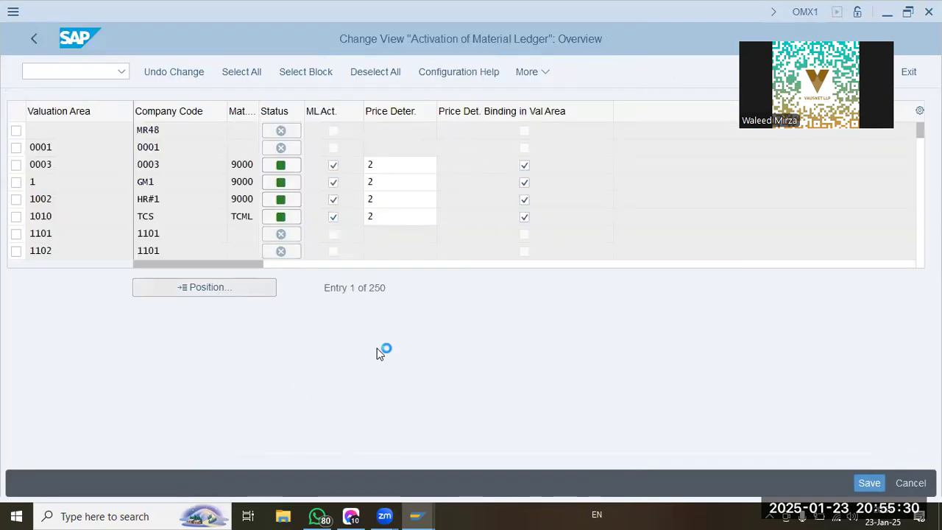
pyautogui.write('oogl')
pyautogui.press('Return')
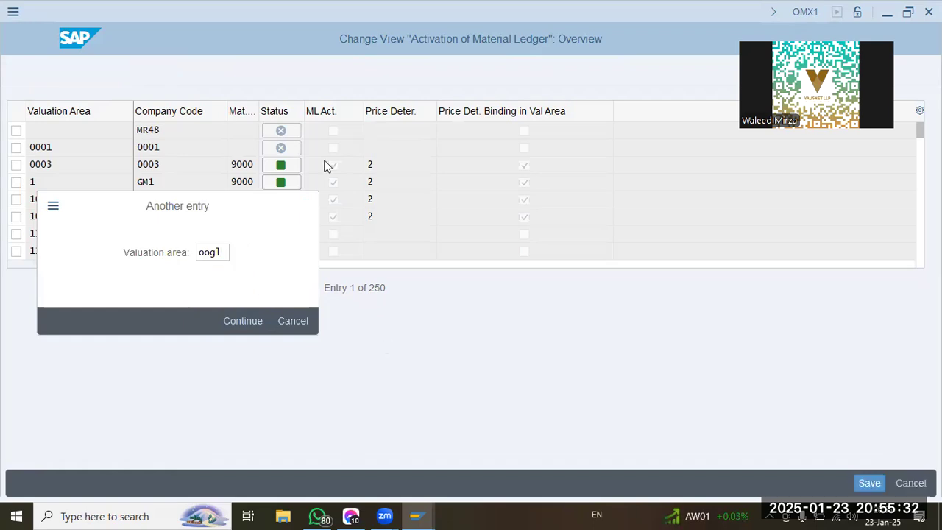
pyautogui.click(334, 130)
pyautogui.click(424, 135)
pyautogui.write('3')
pyautogui.press('Tab')
pyautogui.click(402, 132)
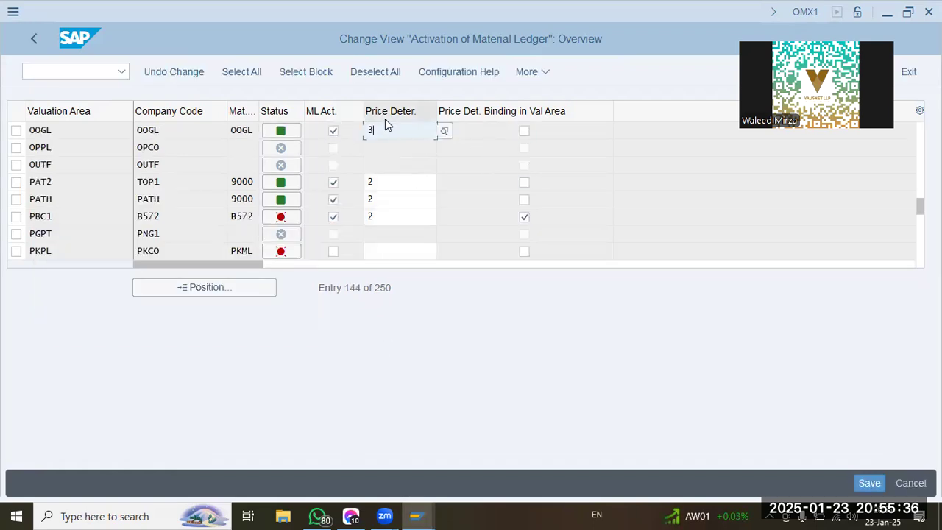
pyautogui.click(445, 134)
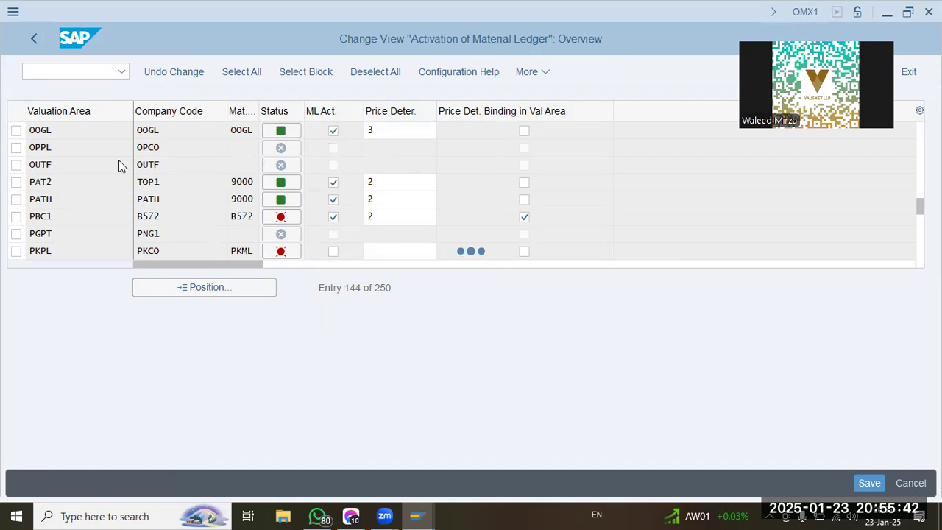
pyautogui.click(219, 104)
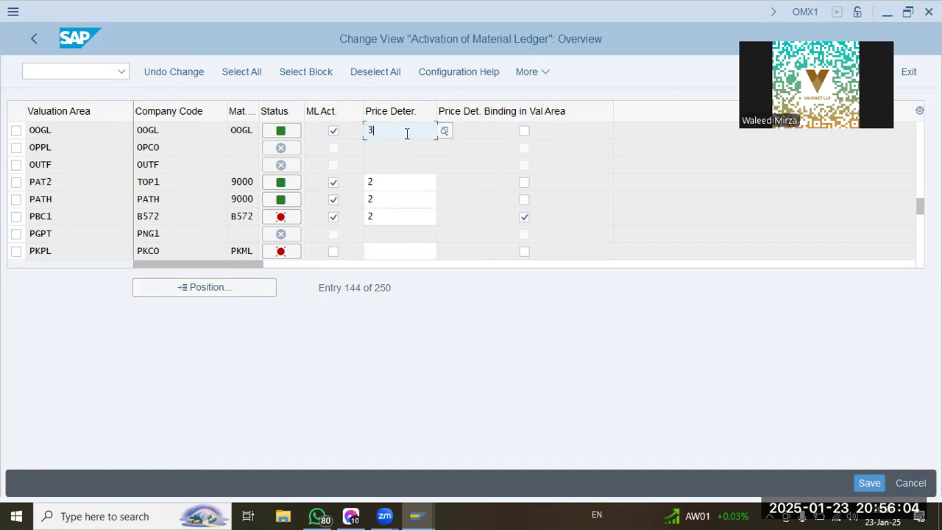
# Save the material ledger activation under the customizing request and return to the implementation guide.
pyautogui.click(869, 483)
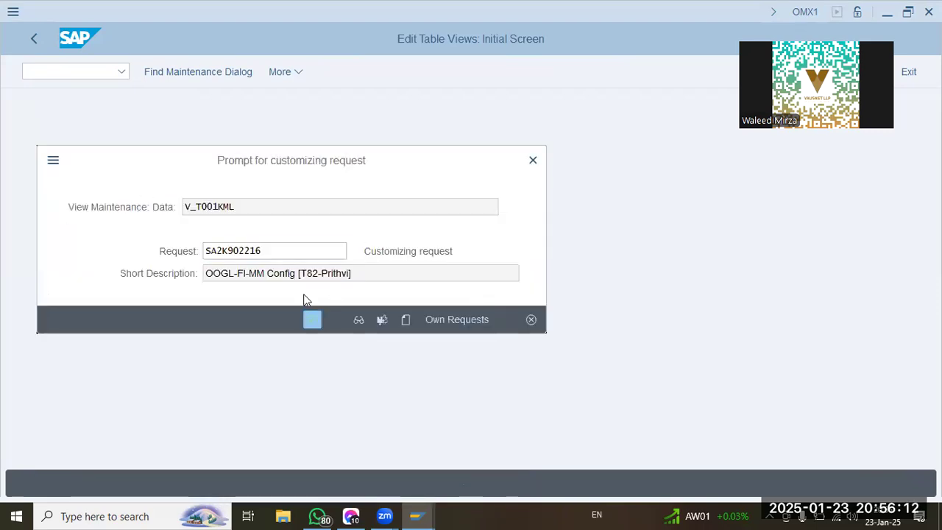
pyautogui.click(312, 320)
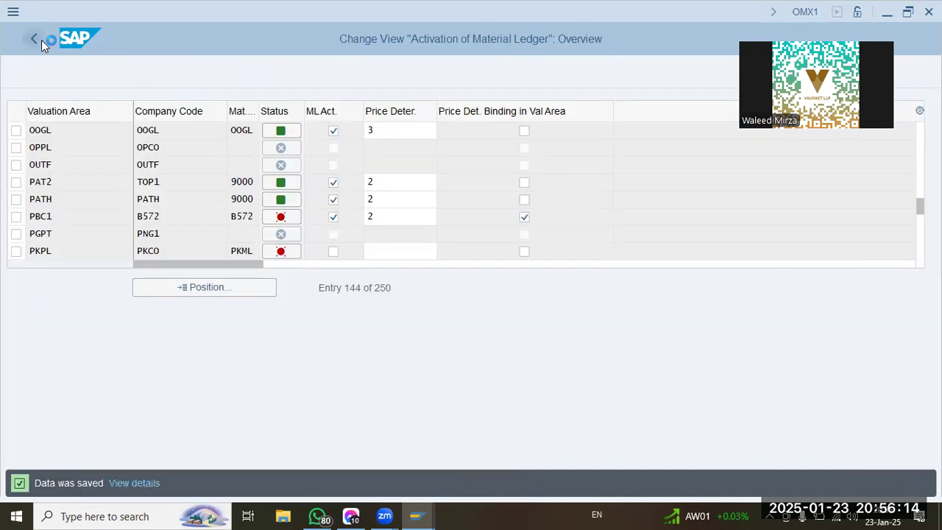
pyautogui.click(42, 39)
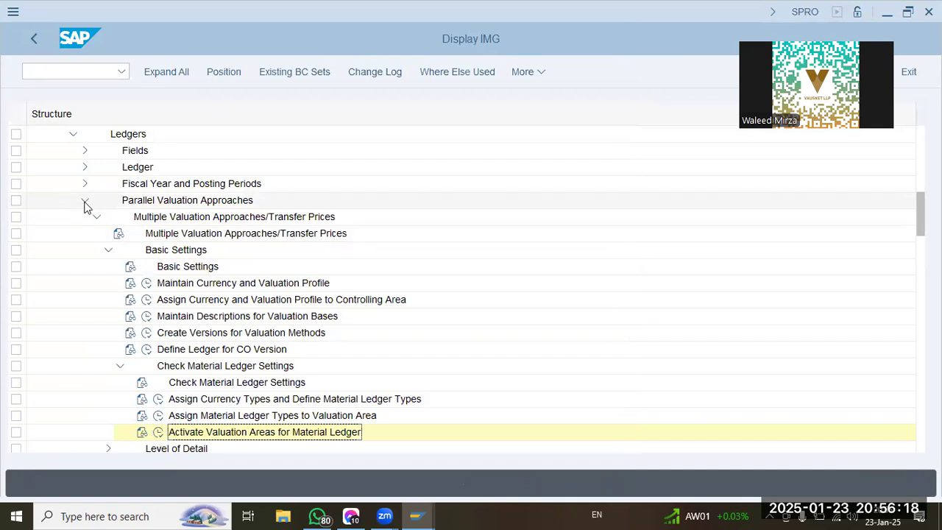
# Collapse the open ledger and General Controlling branches and expand Profit Center Accounting under Controlling.
pyautogui.click(83, 202)
pyautogui.click(70, 134)
pyautogui.scroll(-1, 45, 330)
pyautogui.scroll(-4, 45, 330)
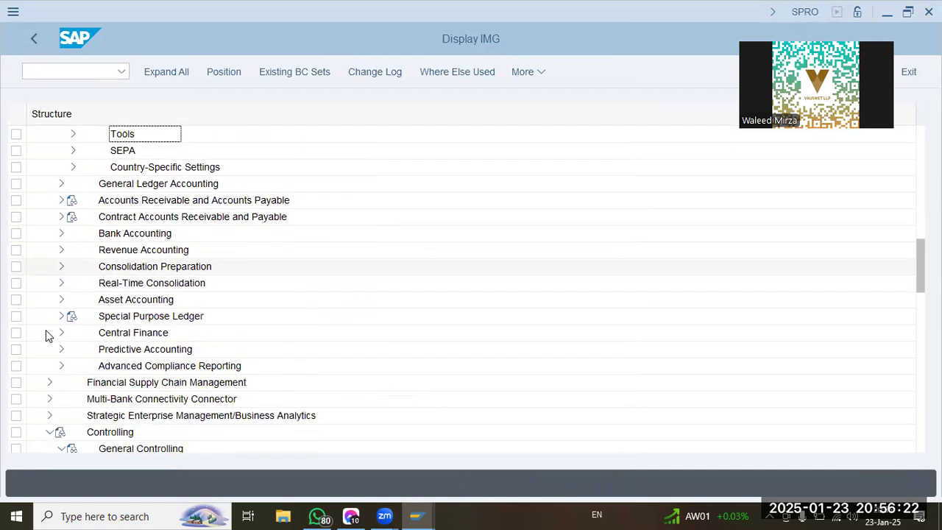
pyautogui.scroll(-4, 46, 333)
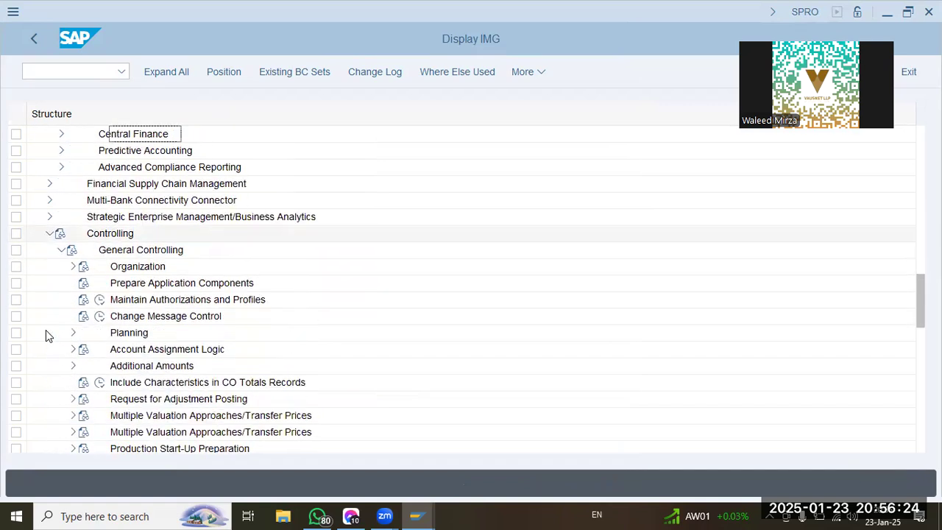
pyautogui.scroll(-2, 46, 332)
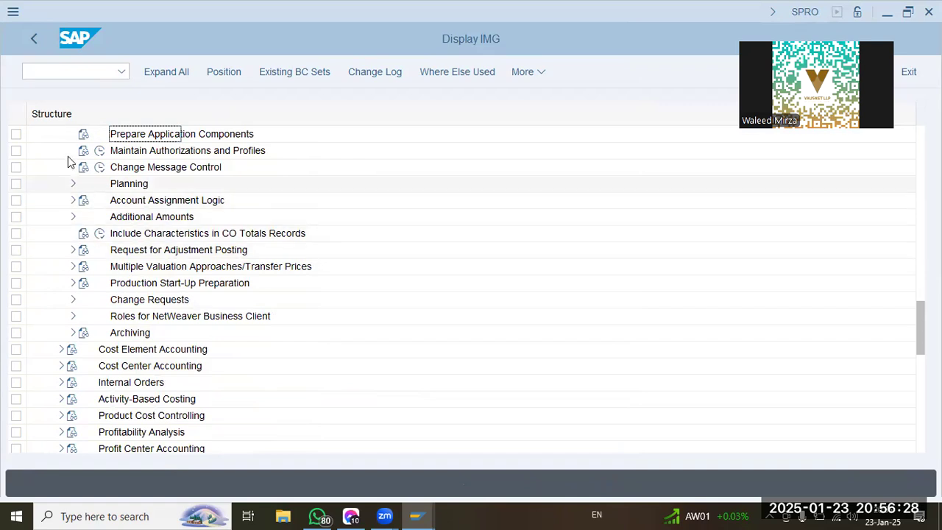
pyautogui.scroll(2, 46, 300)
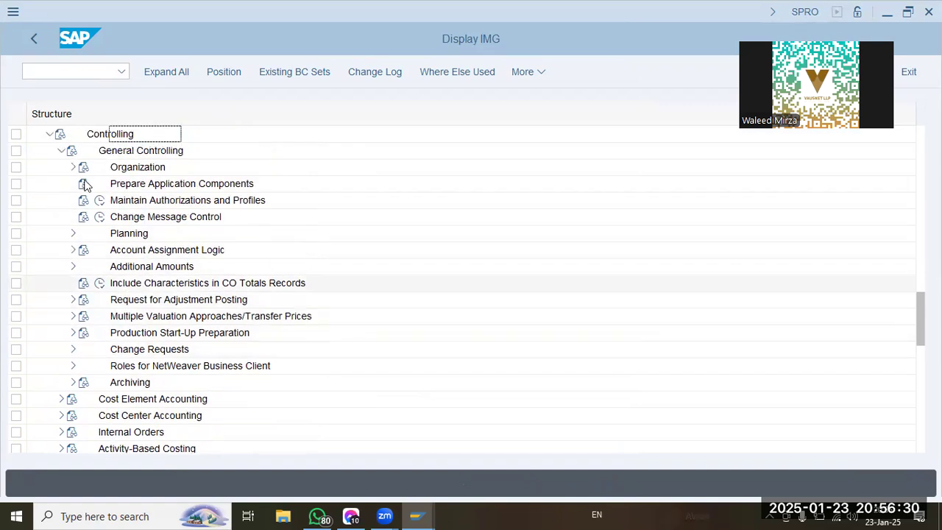
pyautogui.click(59, 151)
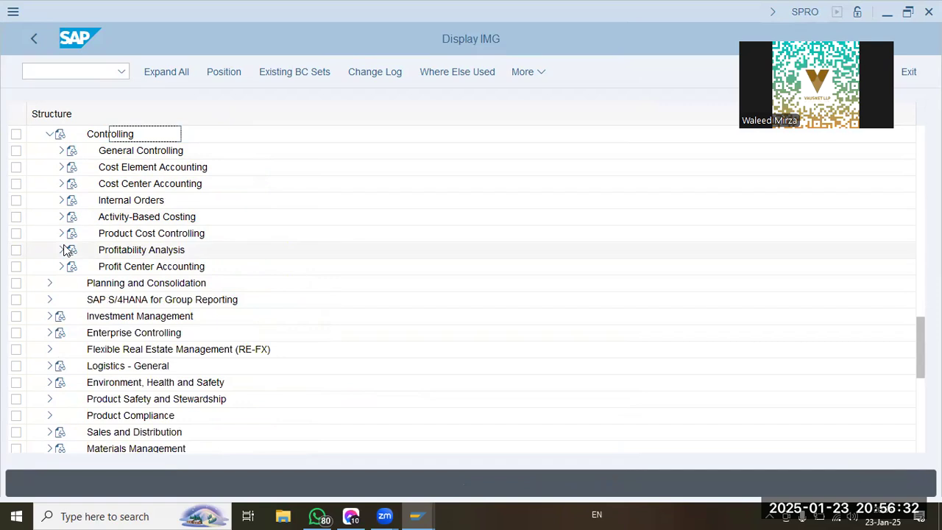
pyautogui.click(61, 267)
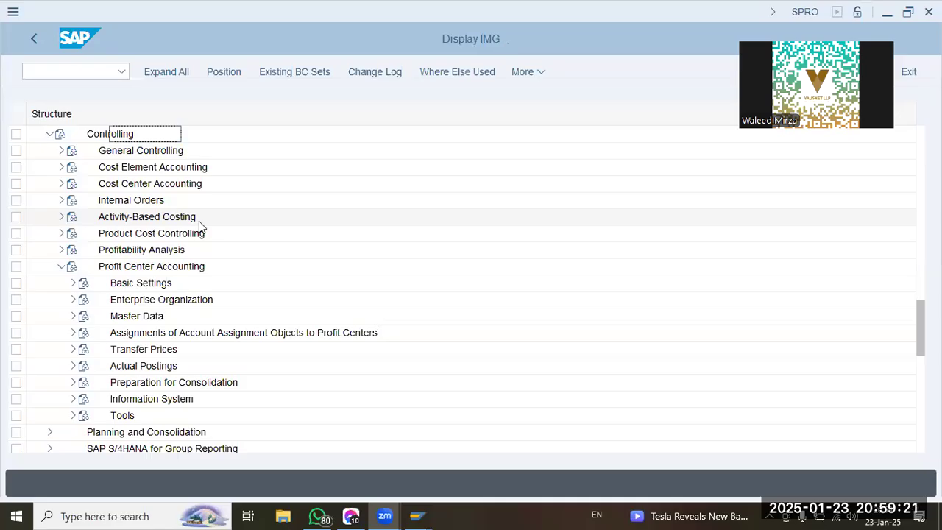
# Expand the Basic Settings of Profit Center Accounting and set the controlling area to OOGL.
pyautogui.click(73, 282)
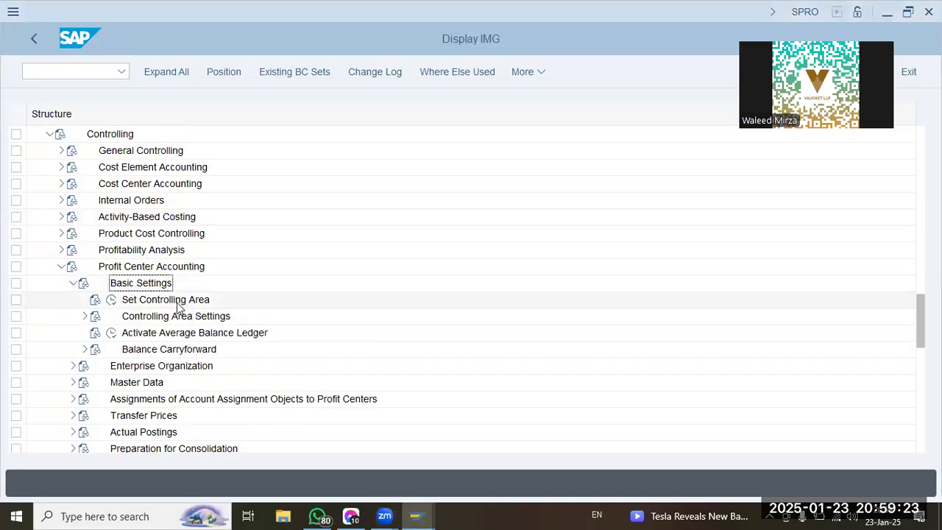
pyautogui.click(112, 300)
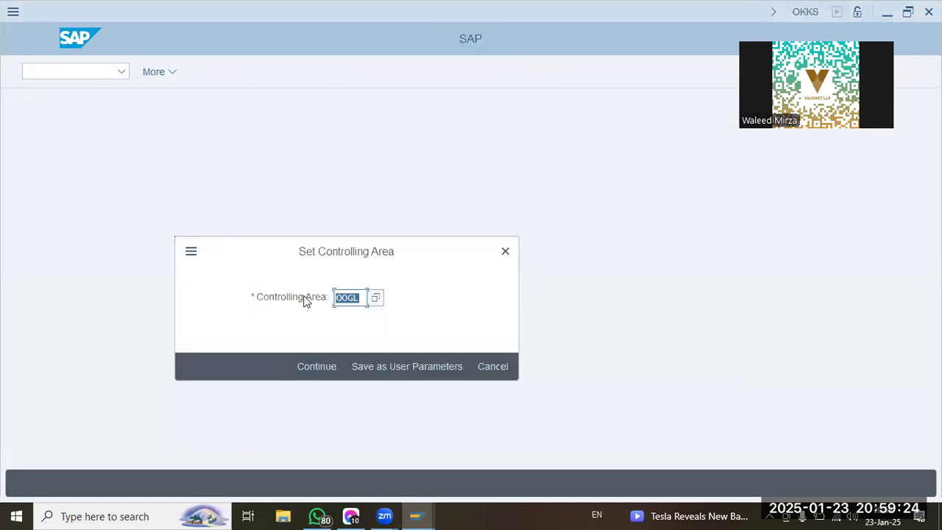
pyautogui.click(317, 366)
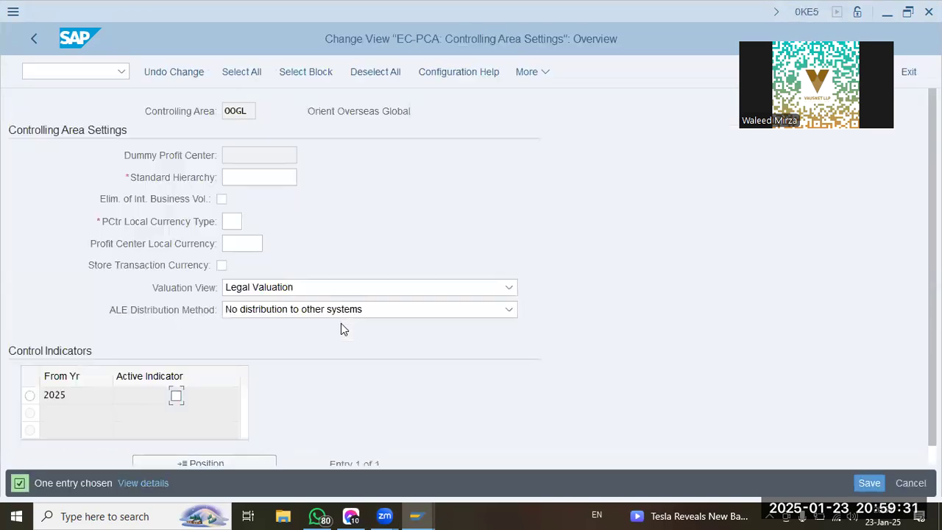
# Set standard hierarchy OOGL, elimination of internal business volume, local currency type 20 and currency USD for the controlling area.
pyautogui.write('oogl')
pyautogui.click(221, 199)
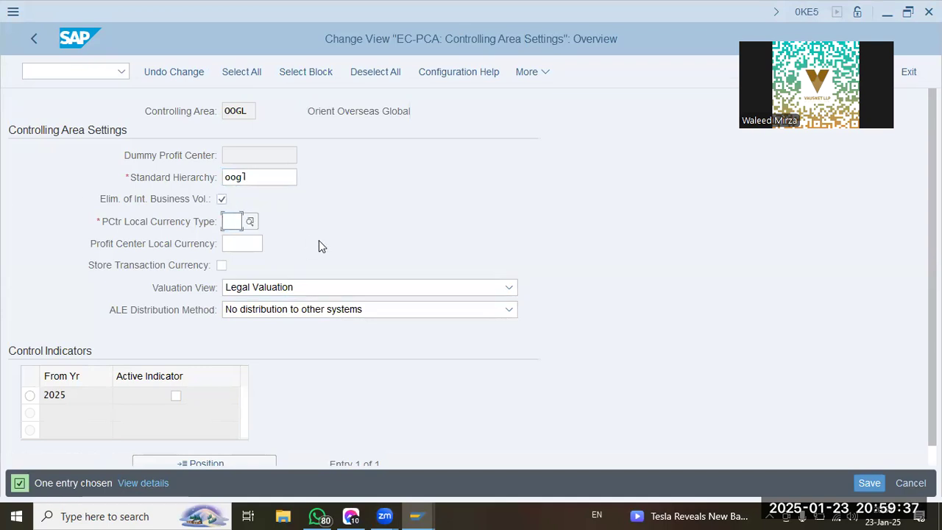
pyautogui.write('20')
pyautogui.press('Tab')
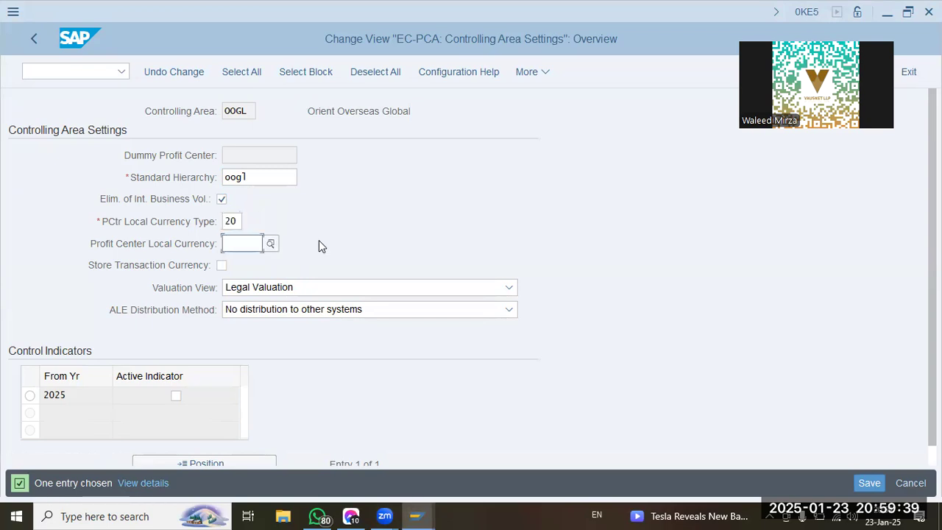
pyautogui.write('usd')
pyautogui.press('Tab')
pyautogui.press('Tab')
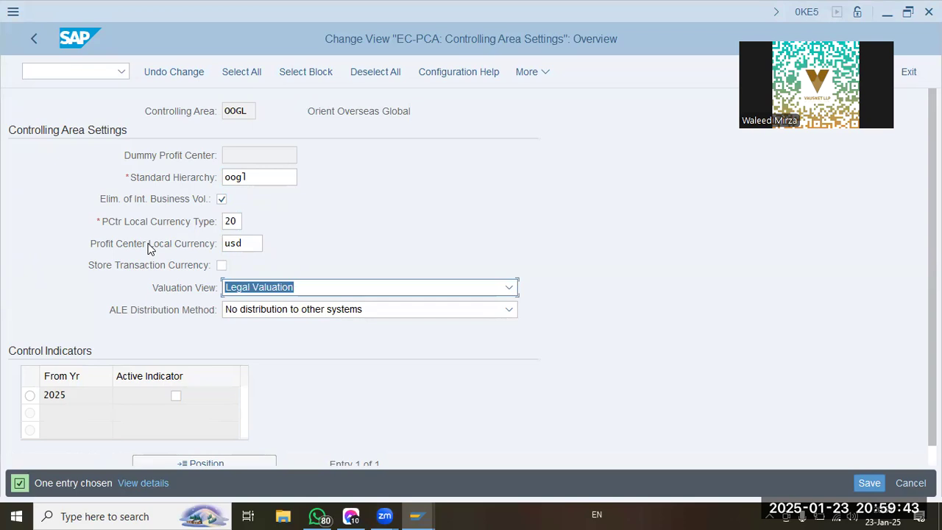
# Set the active indicator for 2025, save the controlling area settings and return to the implementation guide.
pyautogui.click(178, 396)
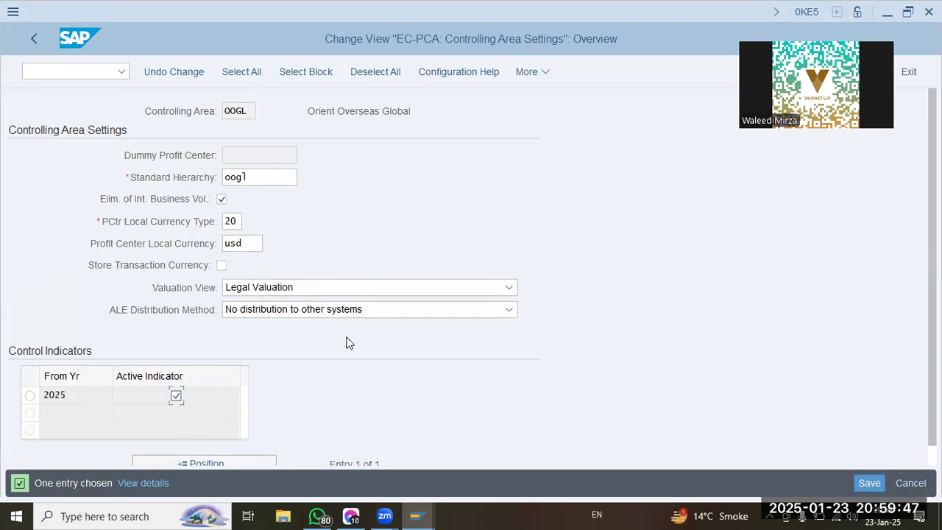
pyautogui.click(869, 483)
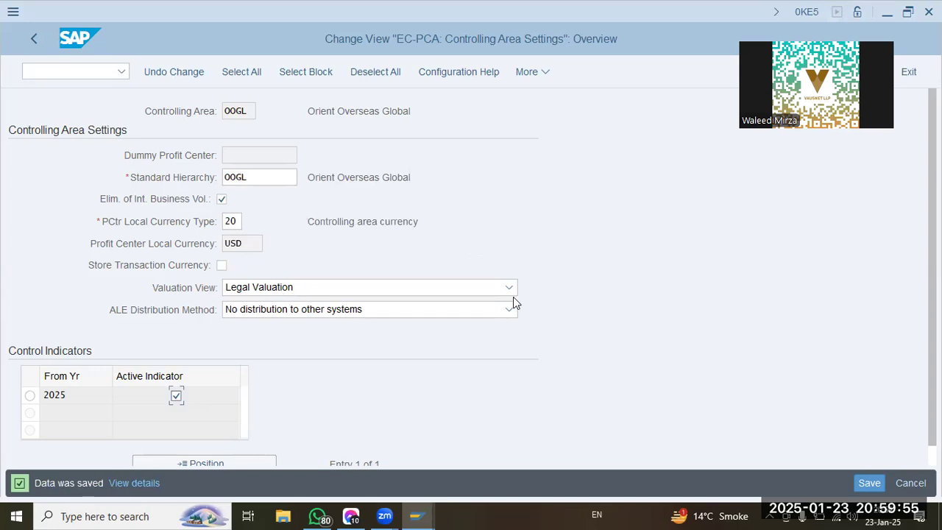
pyautogui.click(36, 47)
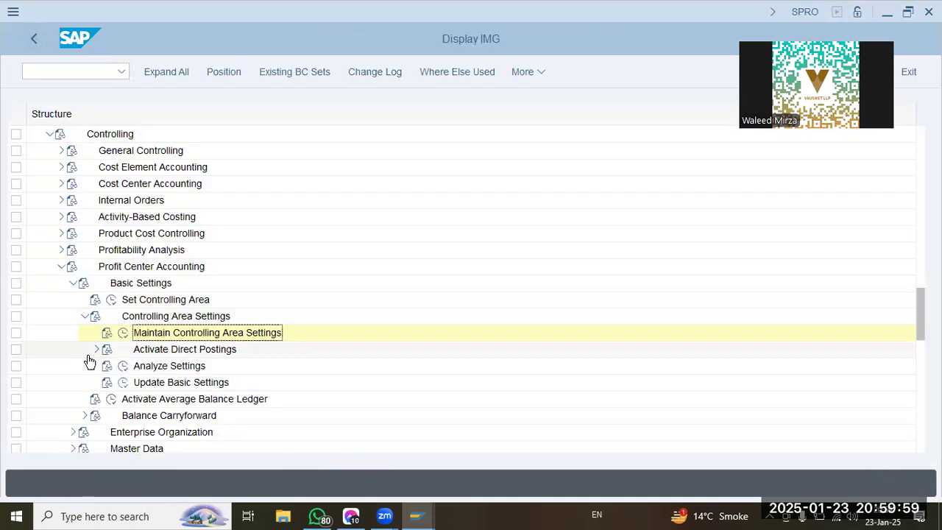
# Try to add a 2025 entry with line items and online transfer to the control parameters for actual data under Activate Direct Postings.
pyautogui.click(96, 349)
pyautogui.click(135, 366)
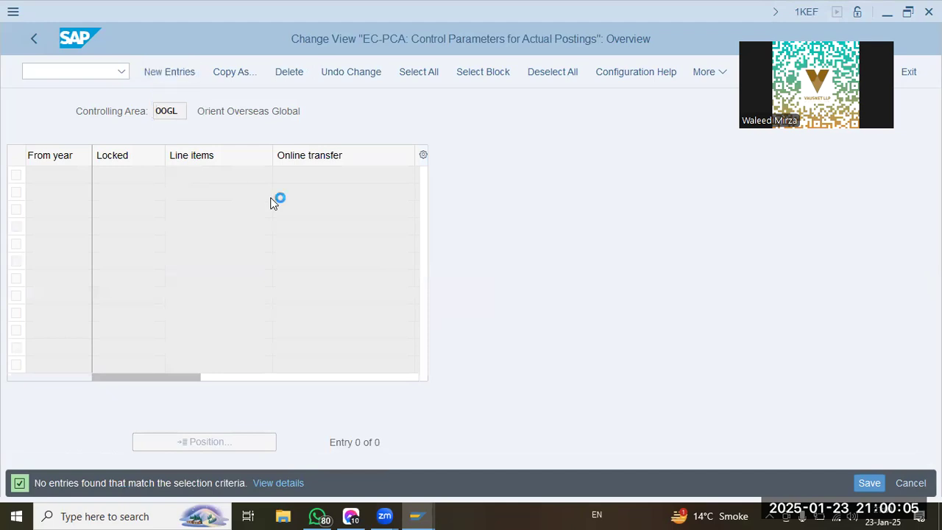
pyautogui.press('F5')
pyautogui.write('2025')
pyautogui.press('Tab')
pyautogui.press('space')
pyautogui.press('Tab')
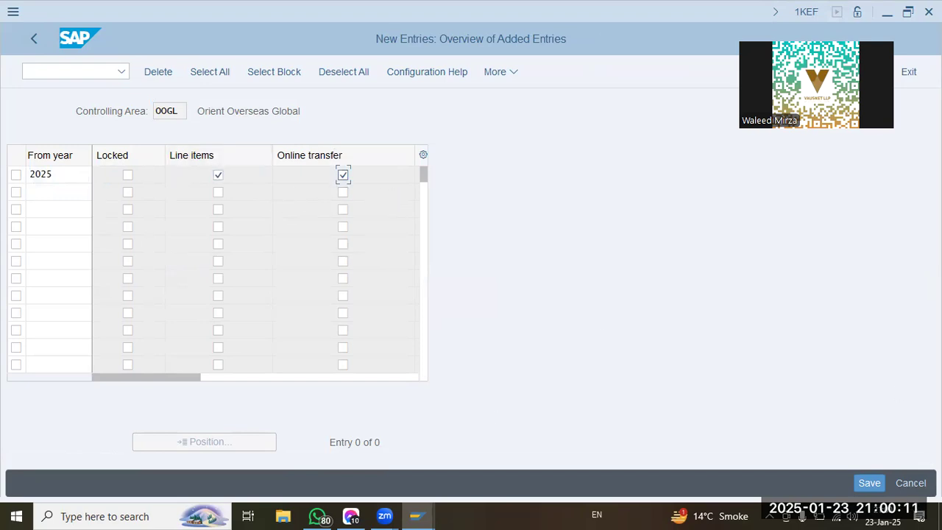
pyautogui.click(883, 486)
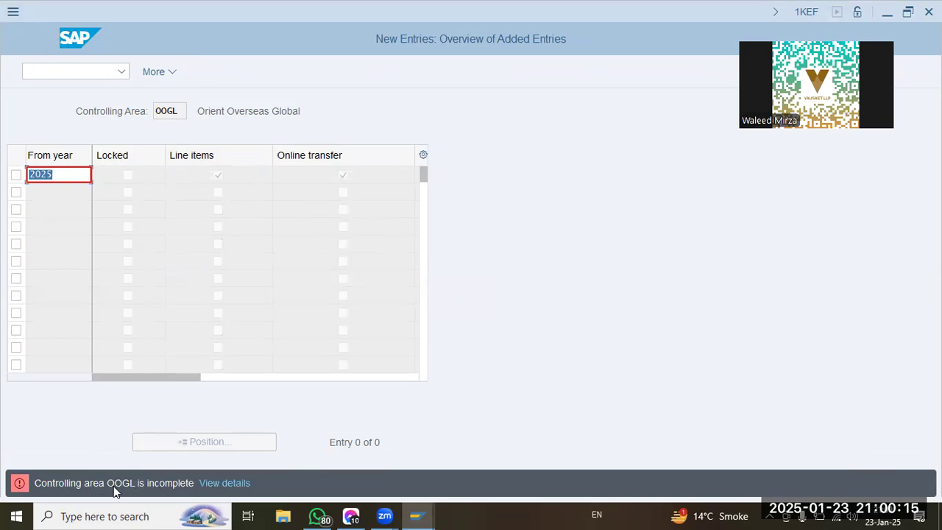
pyautogui.click(74, 46)
pyautogui.click(298, 344)
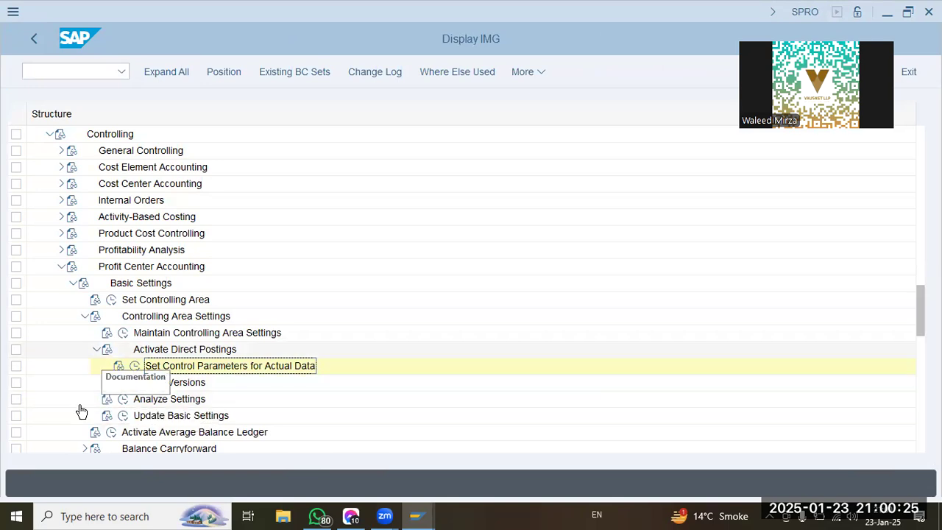
# Collapse Basic Settings, expand Master Data down to Profit Center and start the Create Dummy Profit Center activity.
pyautogui.click(73, 283)
pyautogui.click(73, 316)
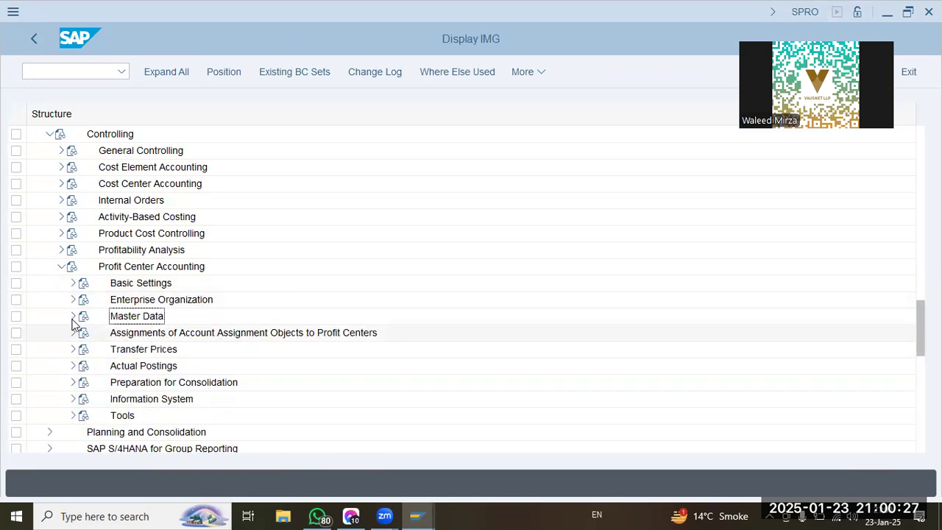
pyautogui.click(85, 333)
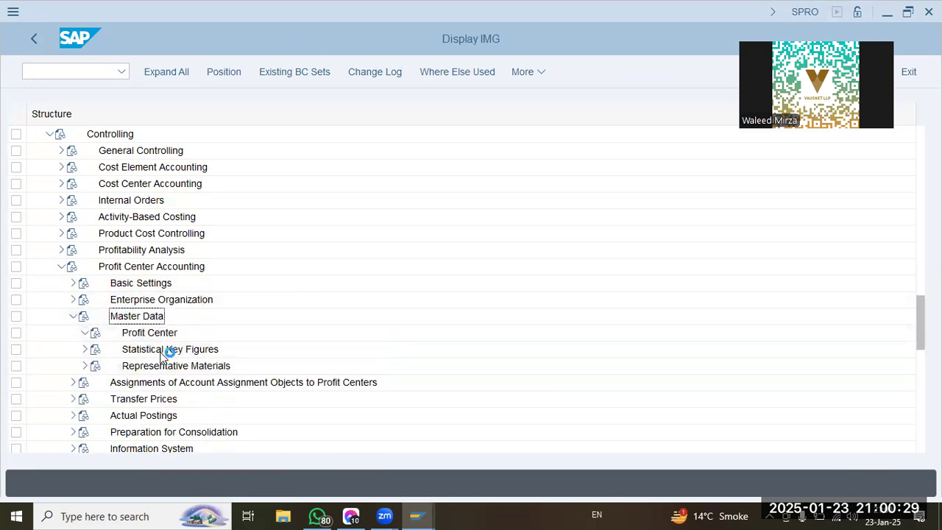
pyautogui.click(168, 299)
pyautogui.click(123, 299)
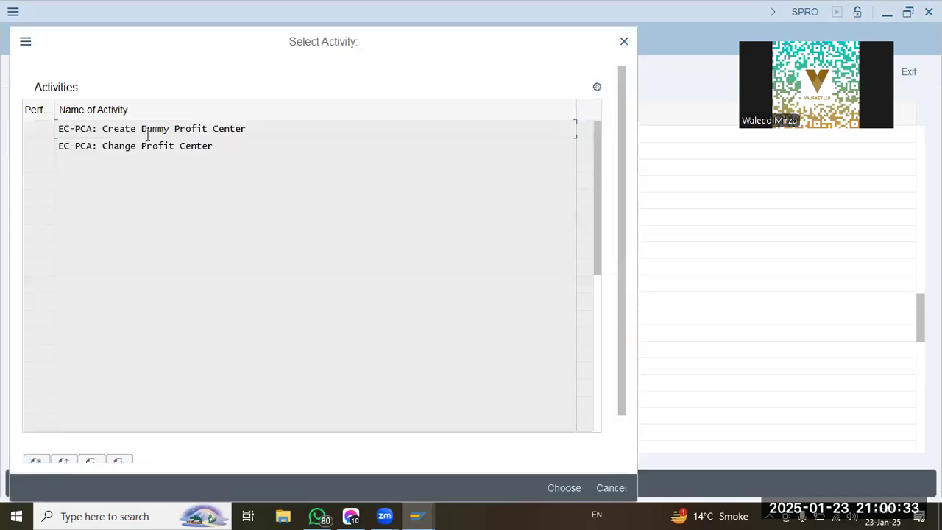
pyautogui.doubleClick(158, 129)
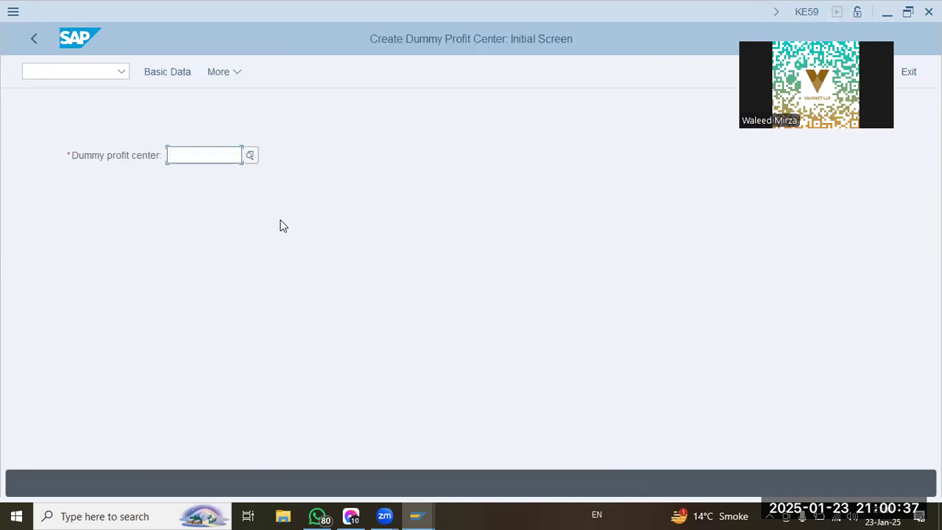
# Enter OOGL-DUMMY as the dummy profit center and open its basic data.
pyautogui.write('oog1-dummy')
pyautogui.press('Return')
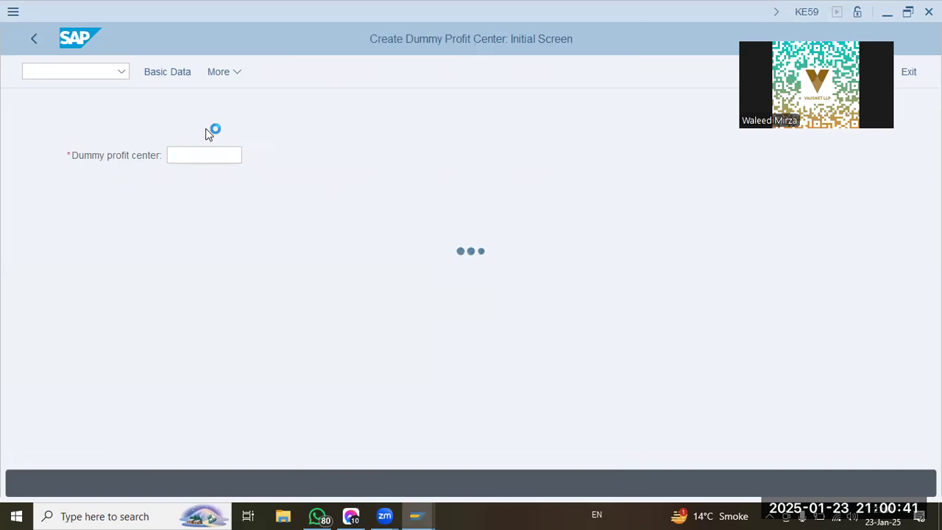
pyautogui.click(152, 71)
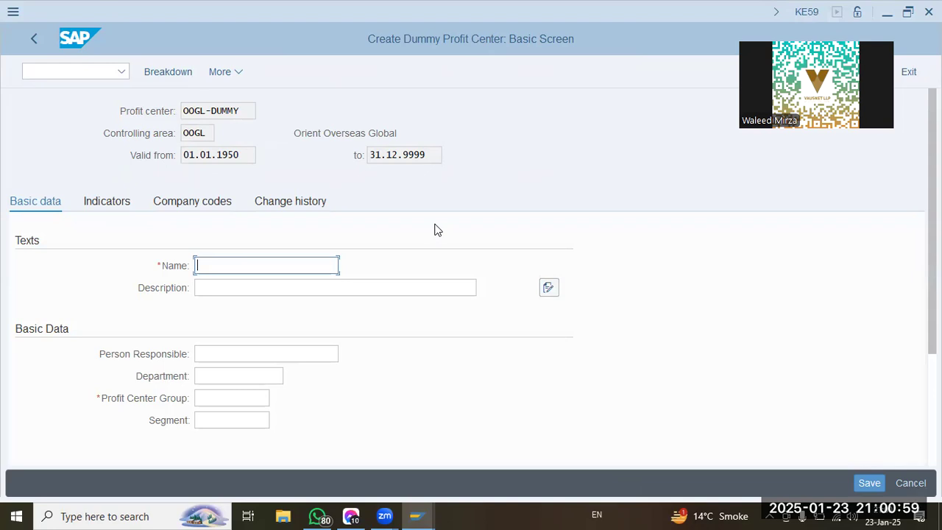
# Name the dummy profit center OOGL-DUMMY and give it the description OOGL DUMMY.
pyautogui.write('OOGL-DUMMY')
pyautogui.press('Tab')
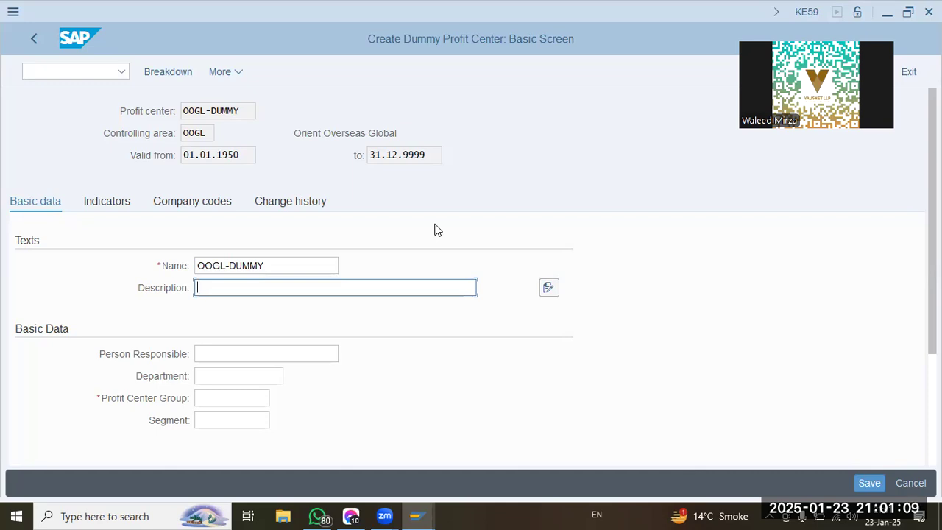
pyautogui.write('OOGL DUMMY')
pyautogui.press('Tab')
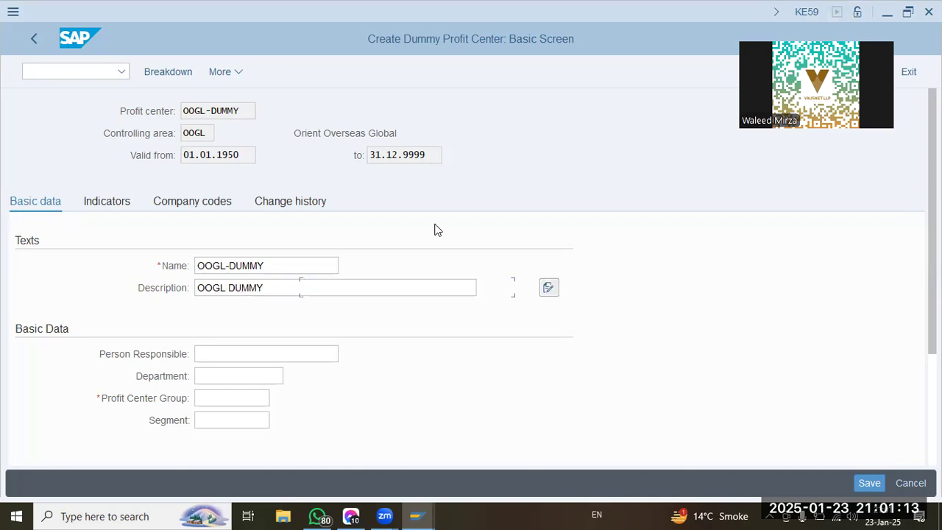
# Assign profit center group OOGL to the dummy profit center, save it and close the activity selection.
pyautogui.press('Tab')
pyautogui.press('Tab')
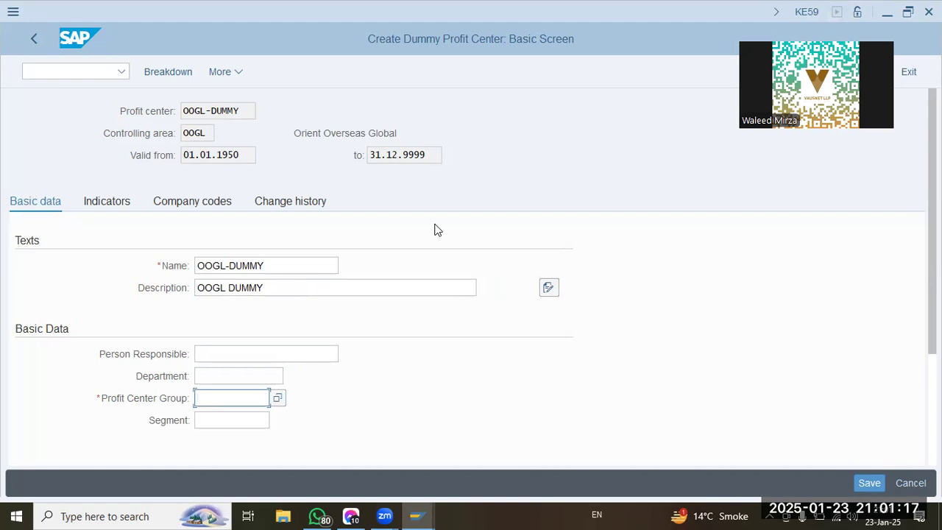
pyautogui.press('F4')
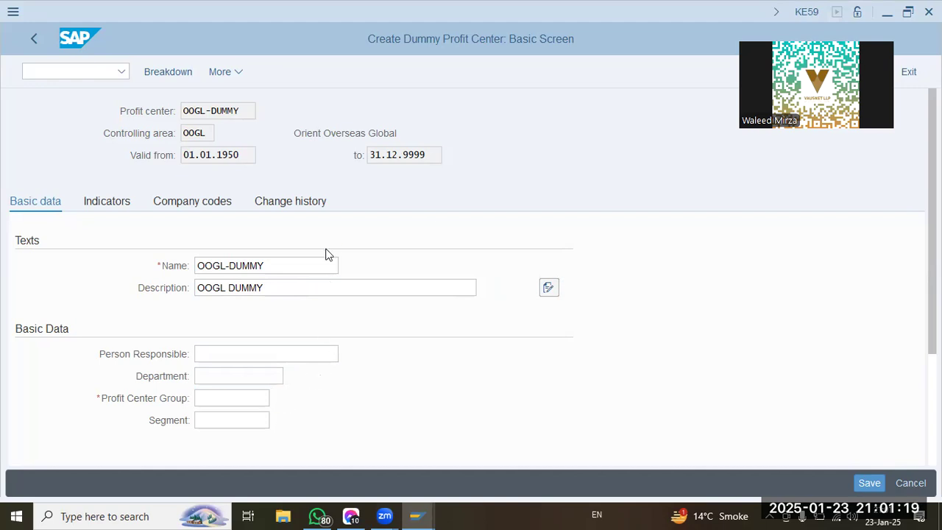
pyautogui.click(251, 421)
pyautogui.click(869, 483)
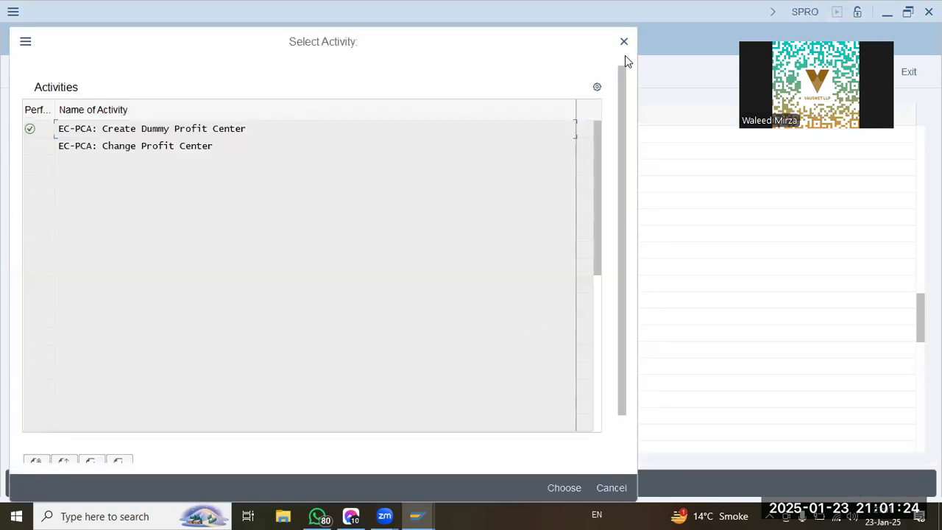
pyautogui.click(624, 42)
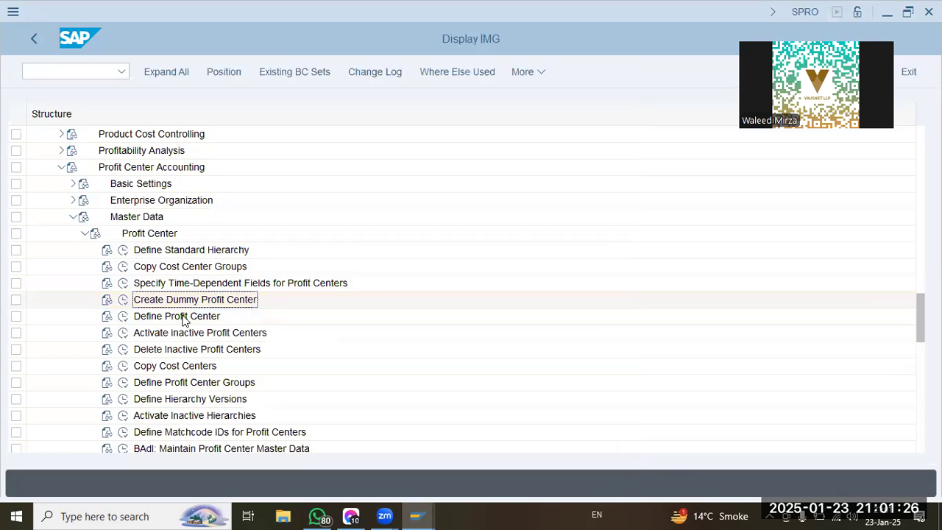
# Expand Basic Settings under Profit Center Accounting and open Set Control Parameters for Actual Data.
pyautogui.click(182, 317)
pyautogui.click(70, 185)
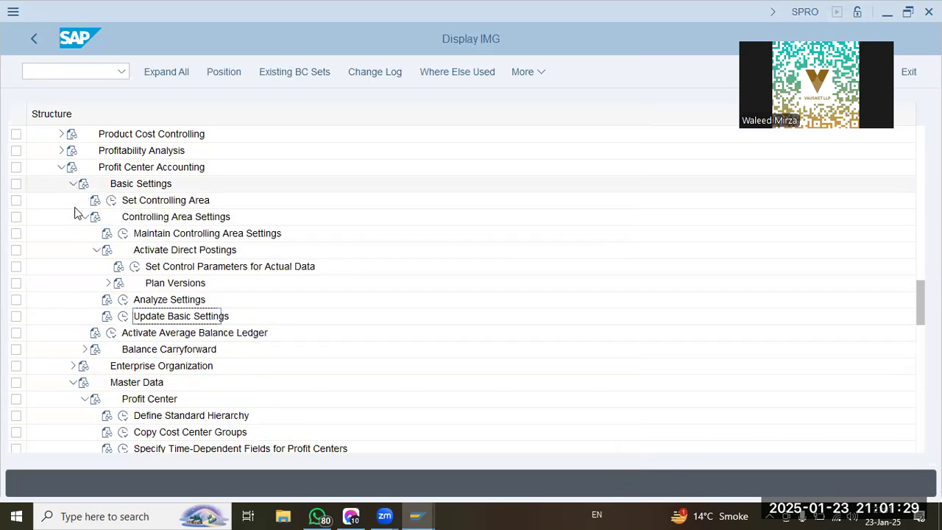
pyautogui.click(156, 268)
pyautogui.click(136, 267)
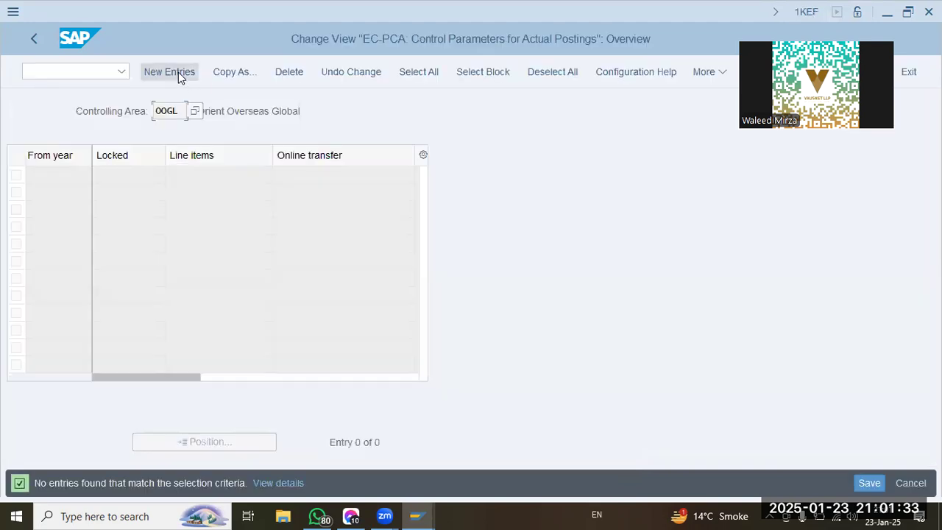
# Add an entry from year 2025 with line items and online transfer enabled, save it and return to the implementation guide.
pyautogui.click(178, 72)
pyautogui.write('2025')
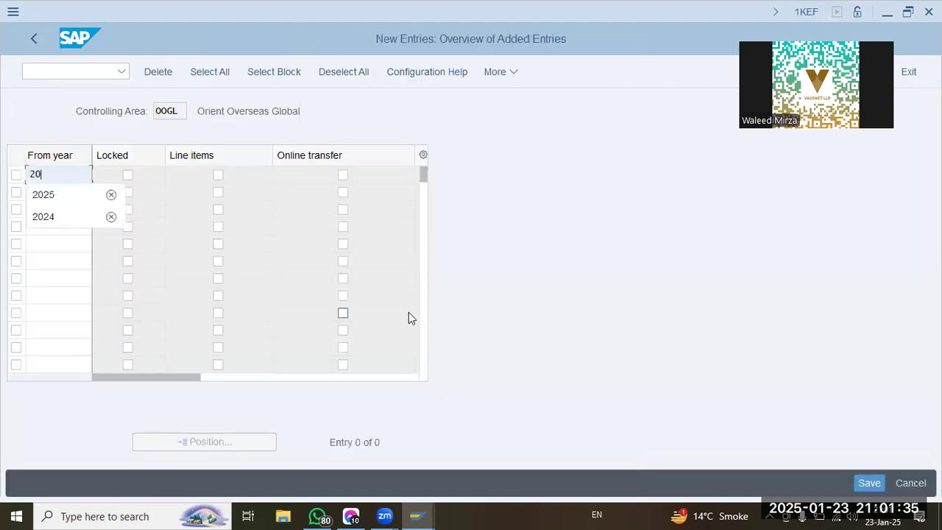
pyautogui.press('Tab')
pyautogui.press('Tab')
pyautogui.press('space')
pyautogui.press('Tab')
pyautogui.press('space')
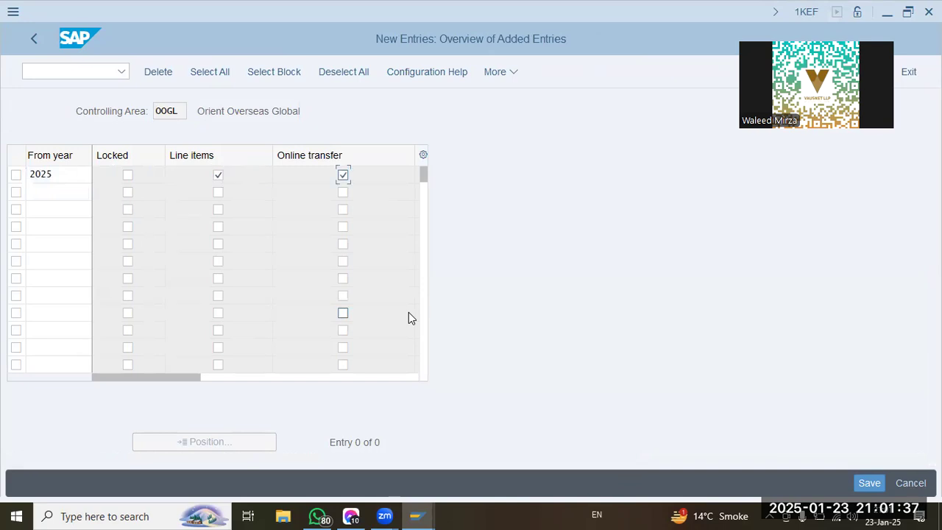
pyautogui.press('Return')
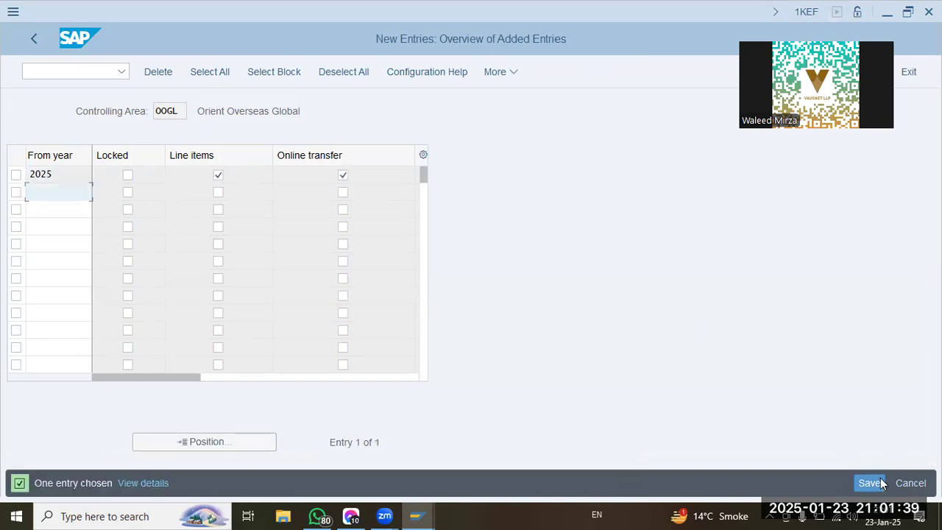
pyautogui.click(869, 483)
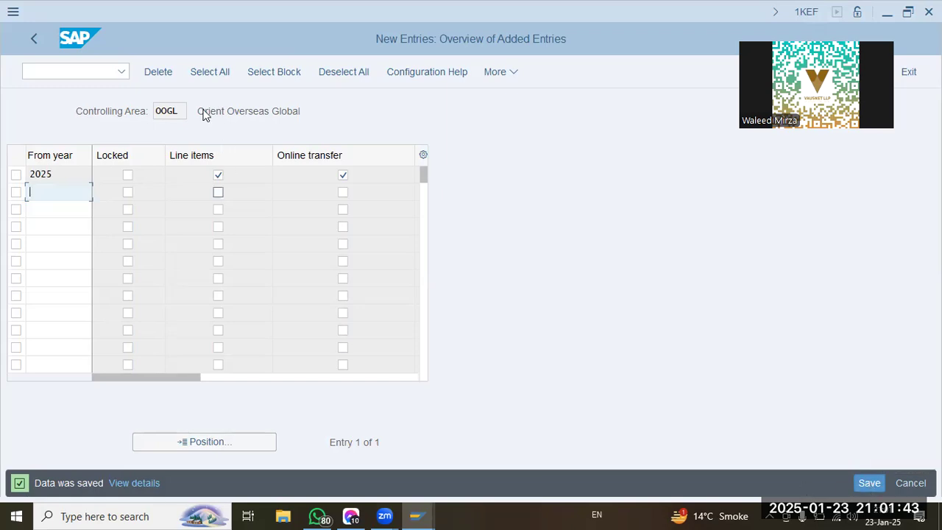
pyautogui.click(32, 44)
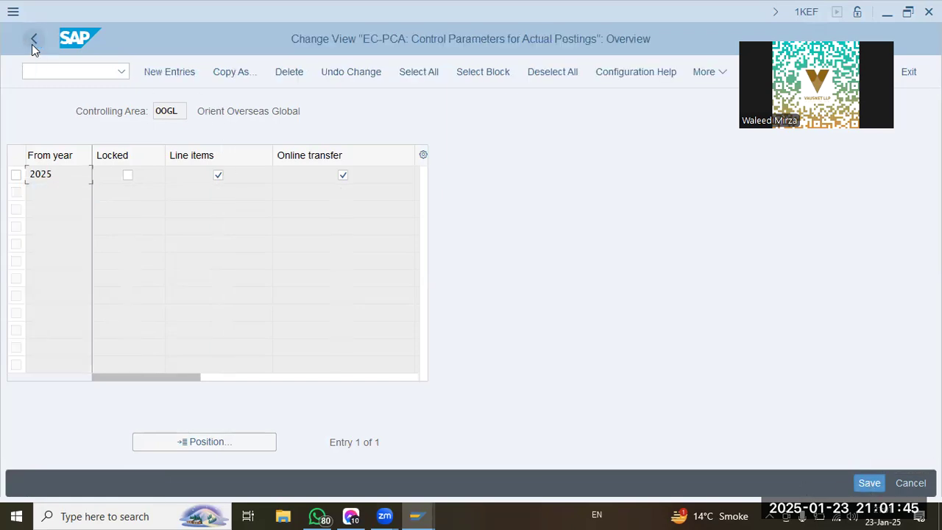
pyautogui.click(32, 44)
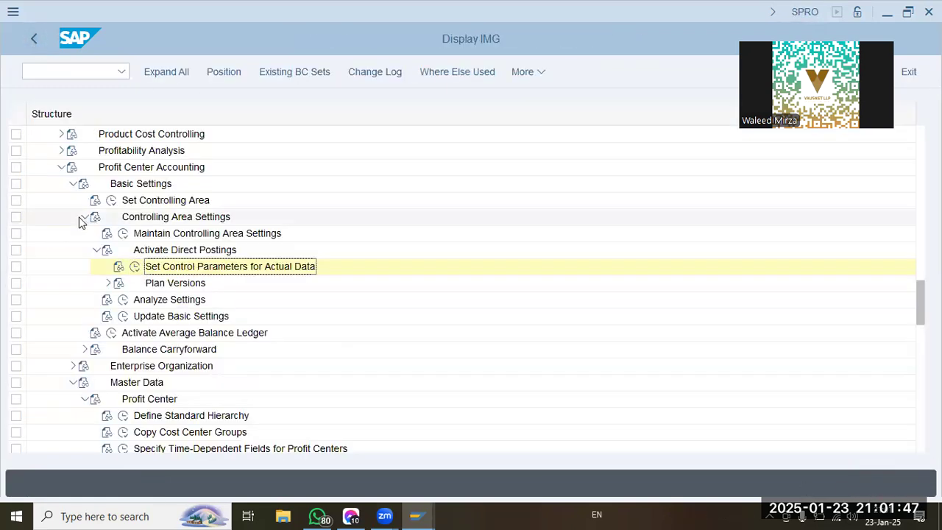
# Check the Plan Versions activities, collapse Basic Settings and open the Define Profit Center activity selection under Master Data.
pyautogui.click(108, 283)
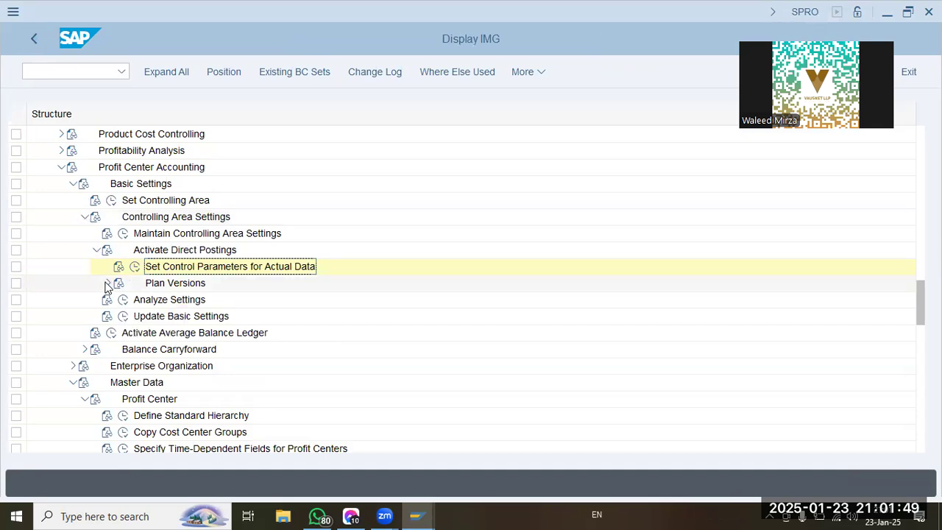
pyautogui.click(216, 317)
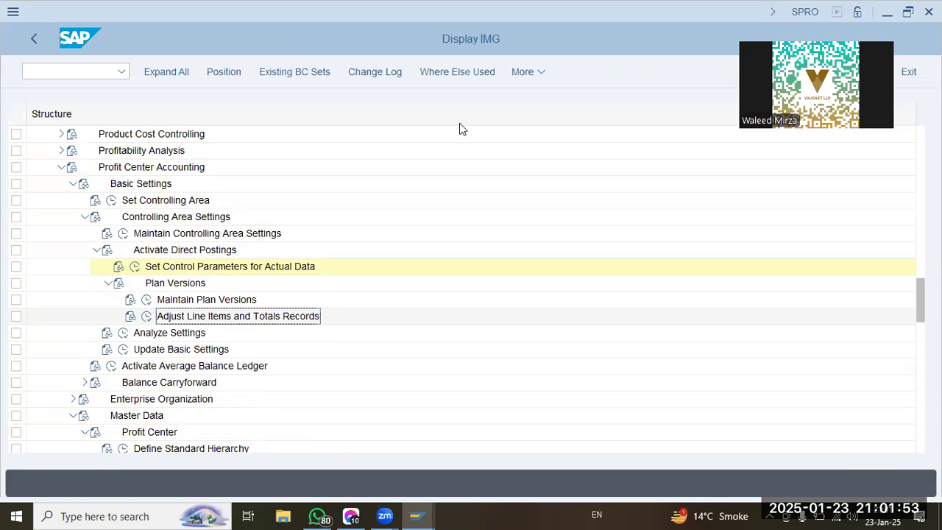
pyautogui.click(95, 249)
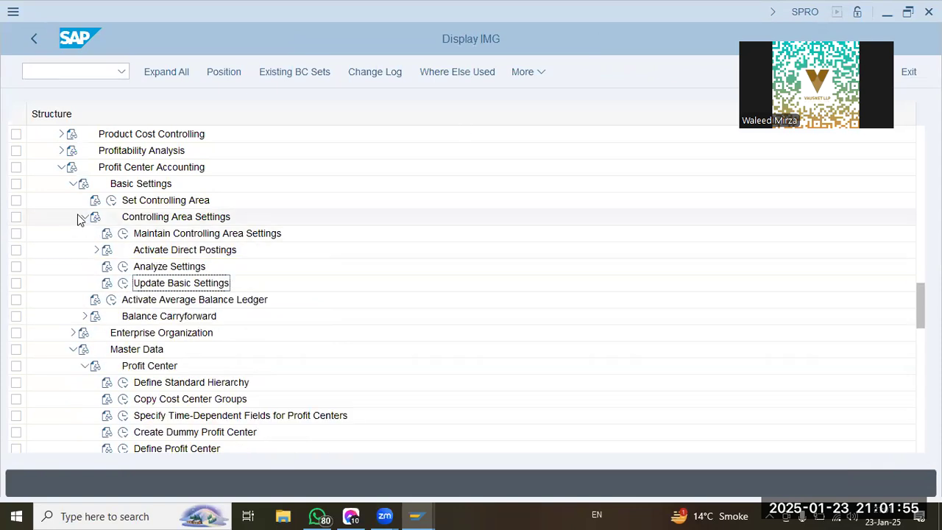
pyautogui.click(83, 216)
pyautogui.click(73, 184)
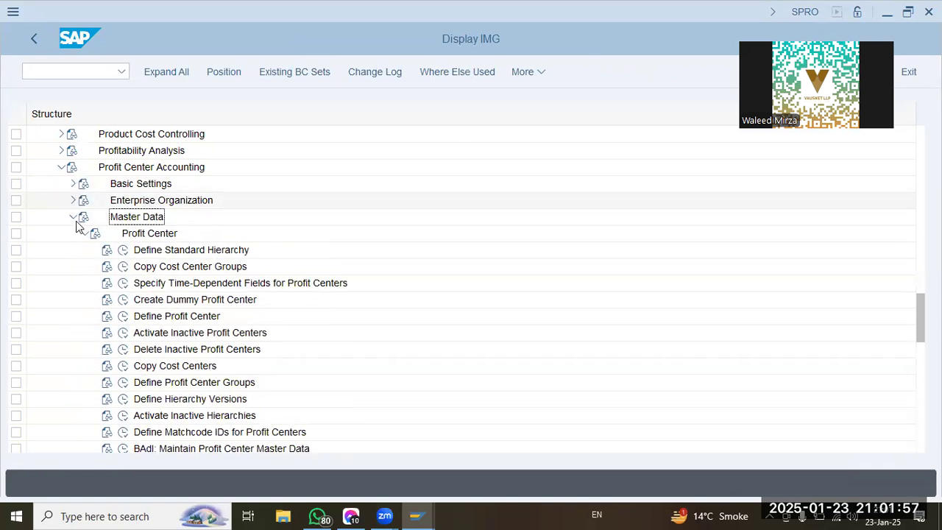
pyautogui.click(123, 316)
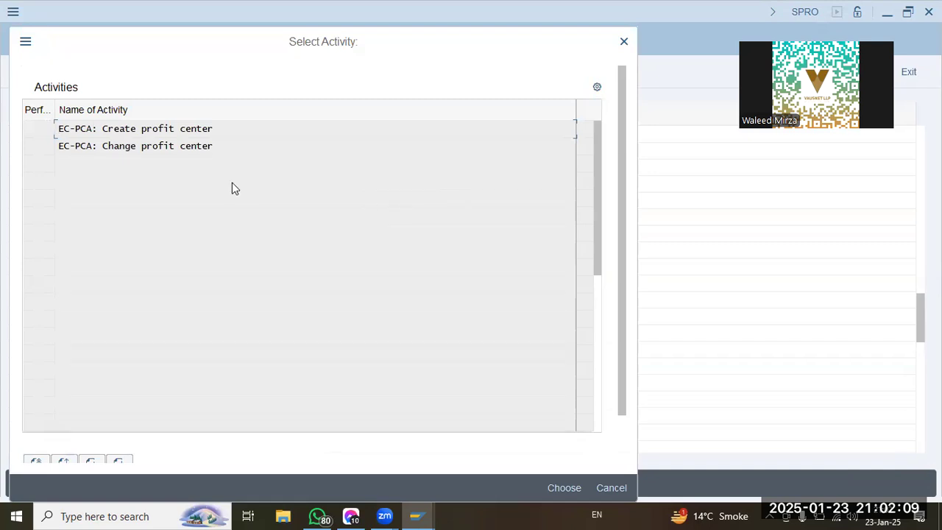
# Start creating a profit center named Cargo in controlling area OOGL from the Create profit center activity.
pyautogui.doubleClick(171, 128)
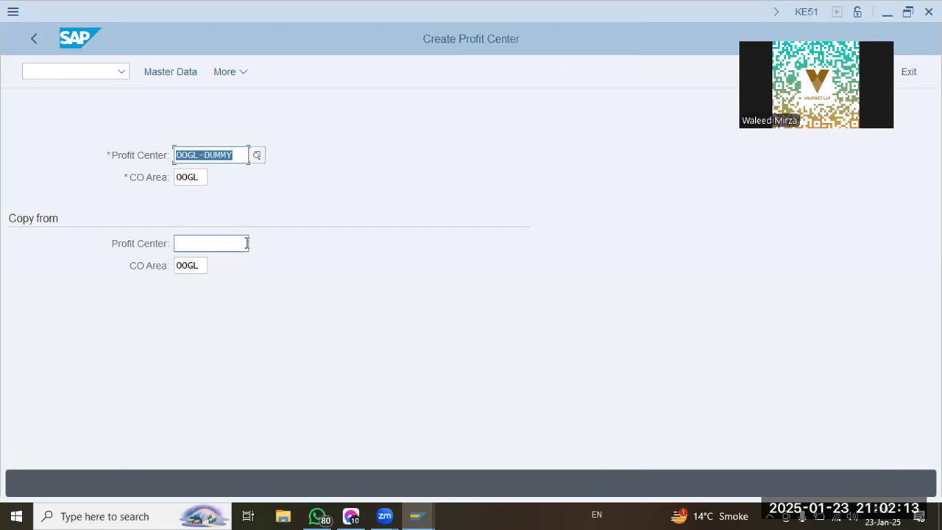
pyautogui.press('Delete')
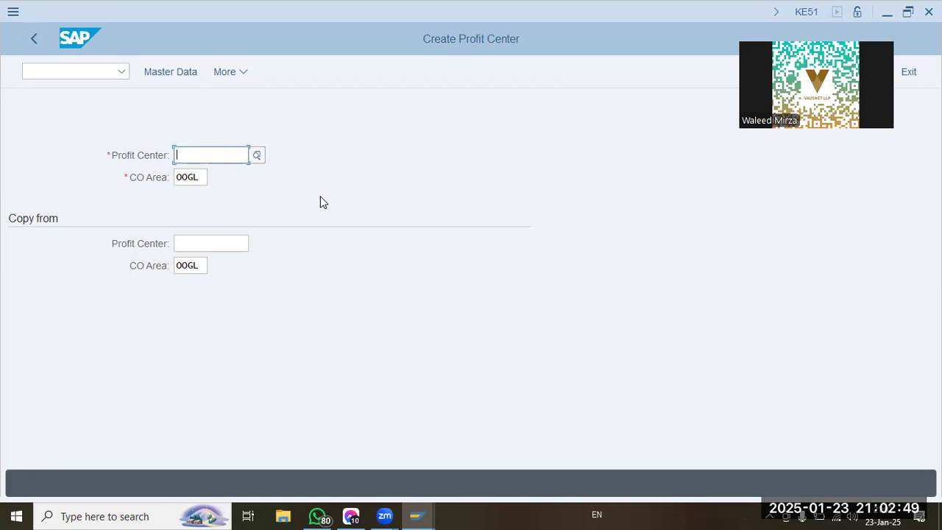
pyautogui.write('cARGO')
pyautogui.press('BackSpace')
pyautogui.press('BackSpace')
pyautogui.press('BackSpace')
pyautogui.press('BackSpace')
pyautogui.press('BackSpace')
pyautogui.write('Cargo')
pyautogui.press('Return')
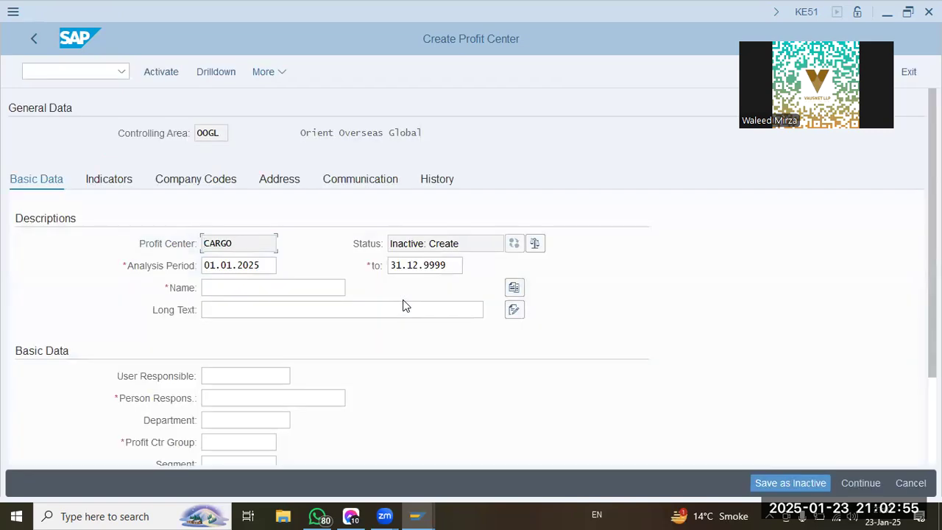
# Enter Cargo as the profit center's name and long text, and fill in the person responsible.
pyautogui.click(274, 290)
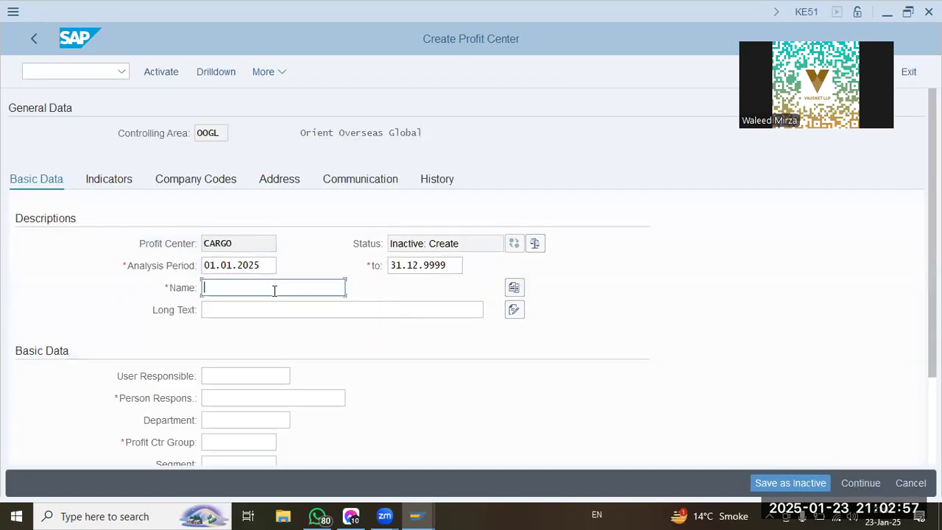
pyautogui.write('Cargo')
pyautogui.press('Tab')
pyautogui.write('Cargo')
pyautogui.press('Tab')
pyautogui.press('Tab')
pyautogui.press('Tab')
pyautogui.hotkey('shift', 'Tab')
pyautogui.write('Jim')
pyautogui.press('Tab')
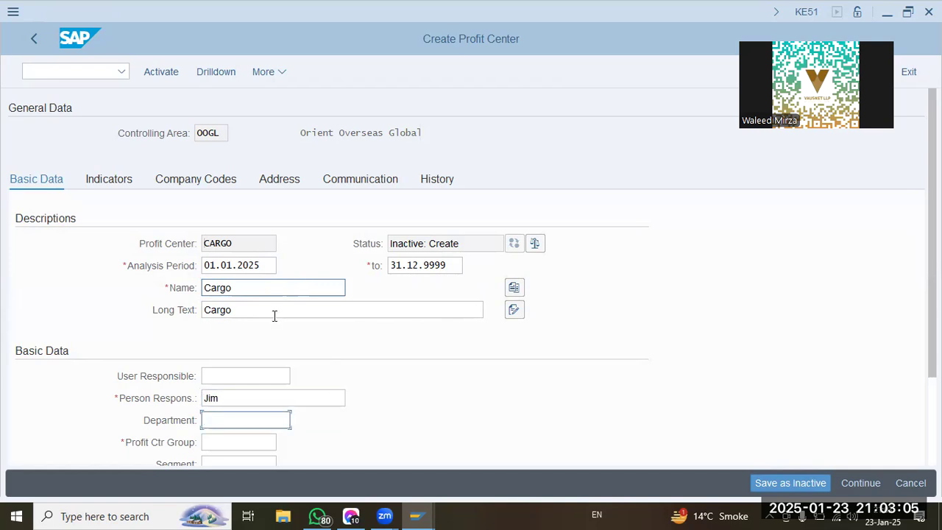
# Assign profit center group OOGL to the Cargo profit center.
pyautogui.scroll(-1, 267, 427)
pyautogui.scroll(-1, 266, 425)
pyautogui.click(265, 350)
pyautogui.click(285, 349)
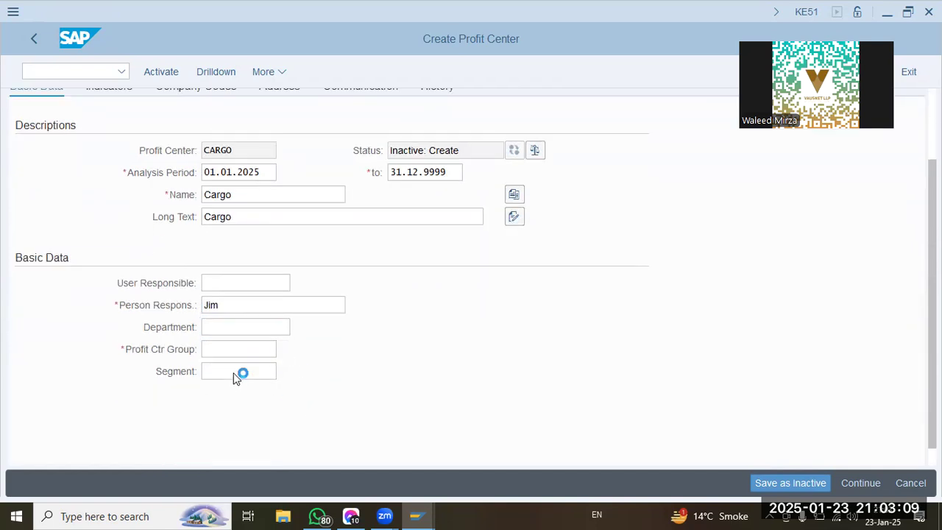
pyautogui.click(266, 371)
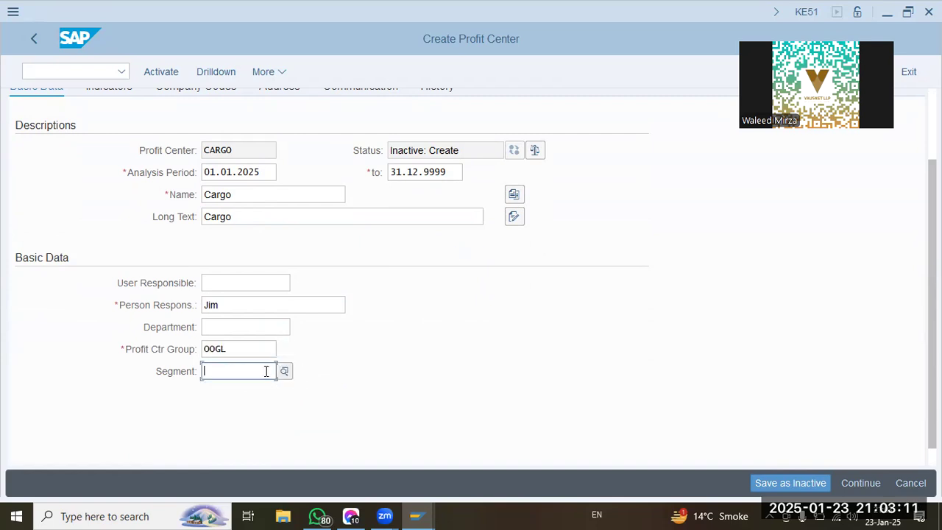
pyautogui.click(351, 419)
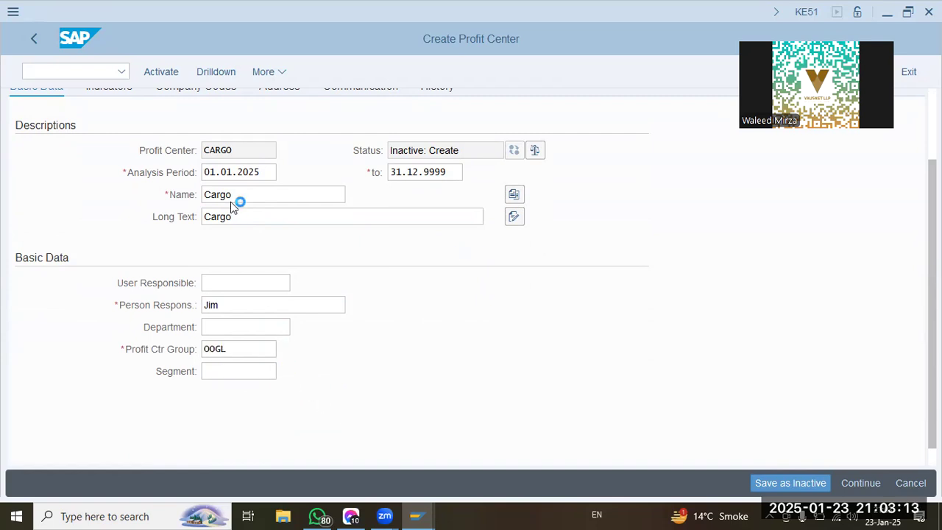
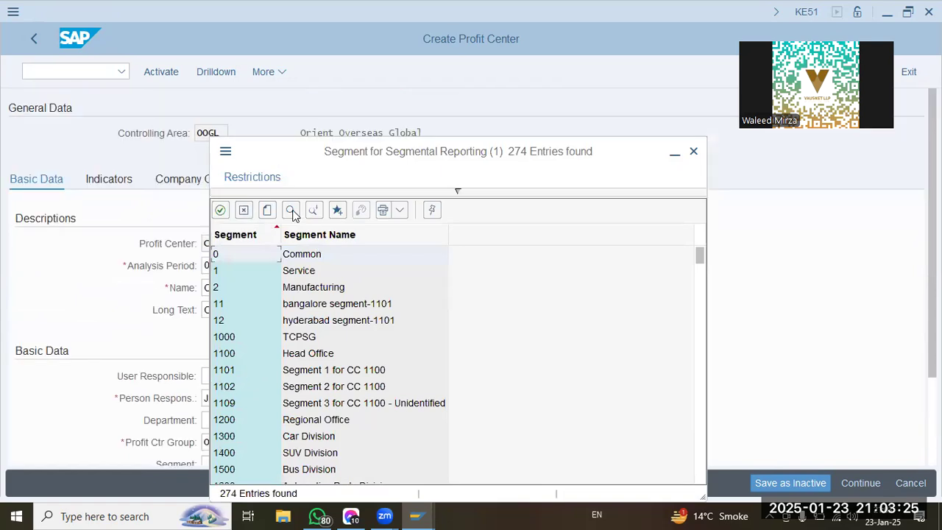
# Search the segment list for "oo" to look up the OOGL segments for the Cargo profit center, and close the list.
pyautogui.click(291, 211)
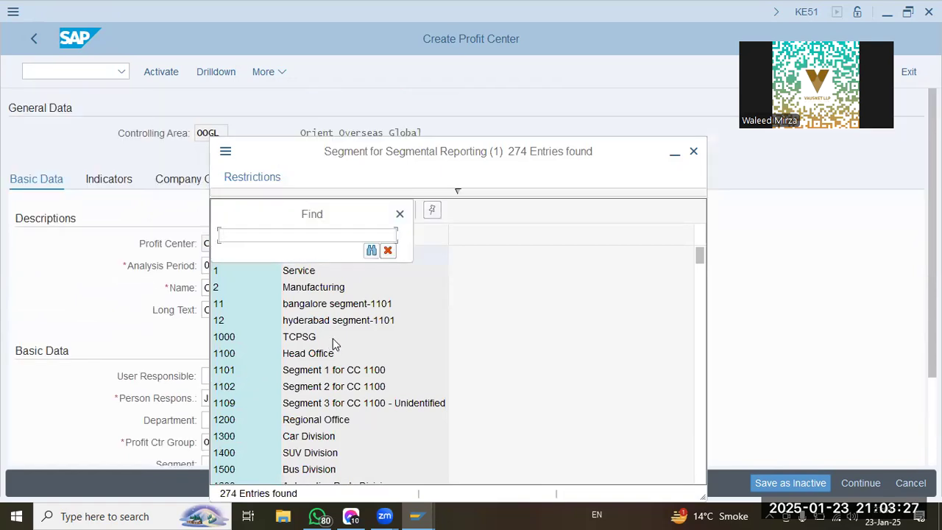
pyautogui.write('oogl')
pyautogui.press('Return')
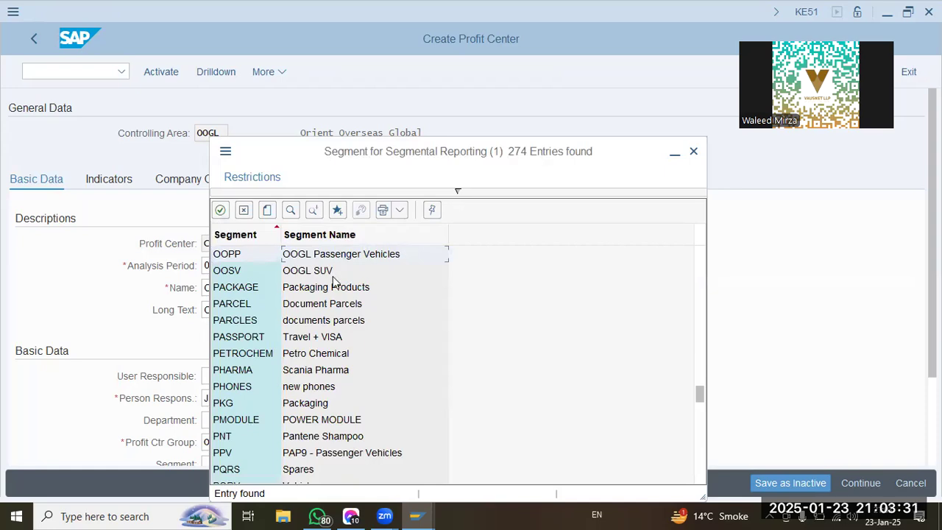
pyautogui.click(361, 259)
pyautogui.click(694, 156)
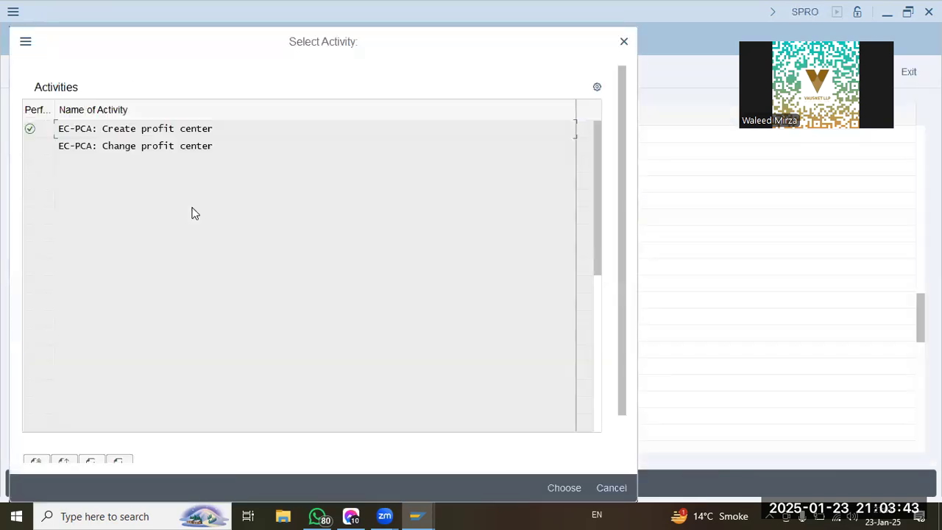
# Reopen the Create profit center activity and enter 1001 as the profit center in controlling area OOGL.
pyautogui.doubleClick(161, 128)
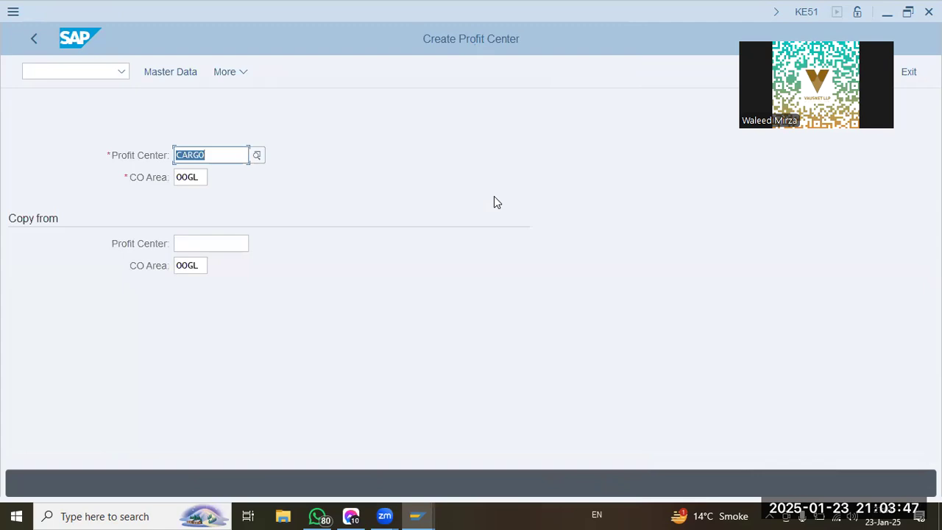
pyautogui.write('Cargo')
pyautogui.press('BackSpace')
pyautogui.press('BackSpace')
pyautogui.press('BackSpace')
pyautogui.press('BackSpace')
pyautogui.press('BackSpace')
pyautogui.click(221, 155)
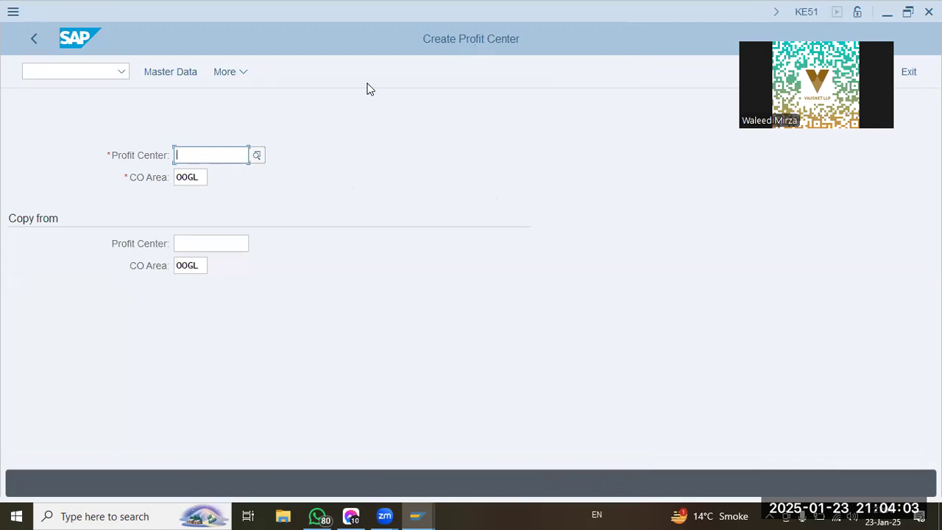
pyautogui.write('1001')
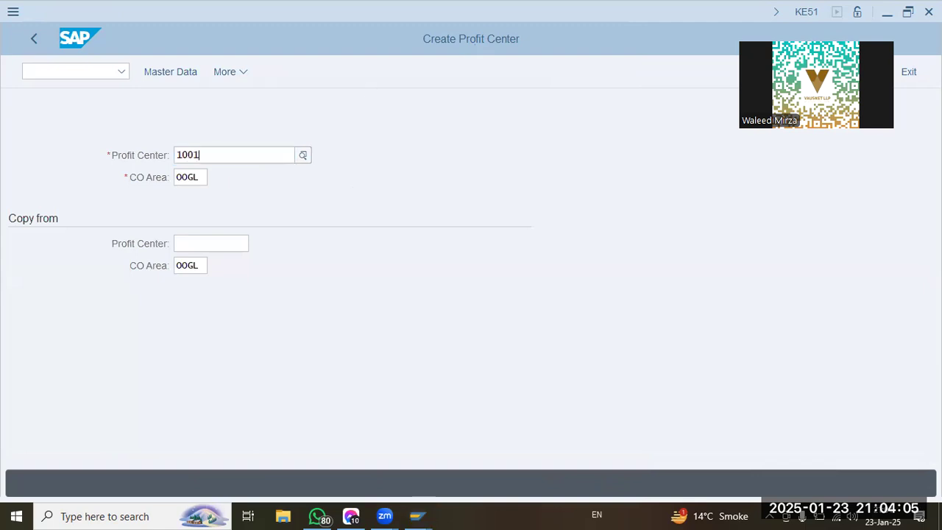
pyautogui.press('Return')
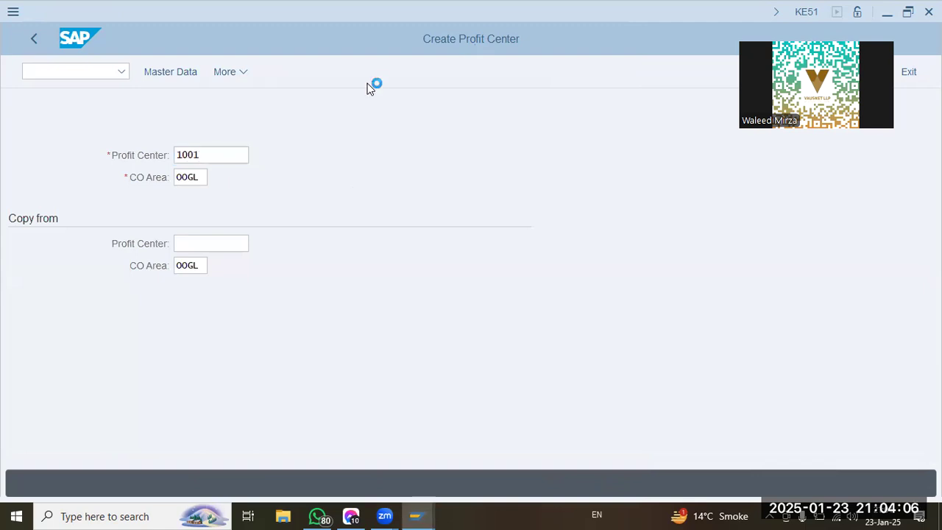
# Change the profit center code to P1000 and open its master data.
pyautogui.click(214, 157)
pyautogui.press('BackSpace')
pyautogui.write('0')
pyautogui.press('Home')
pyautogui.write('p')
pyautogui.click(170, 76)
# Enter "P1000 - North" as the profit center's name and "P1000 - North Showroom" as its long text.
pyautogui.click(292, 289)
pyautogui.write('P100')
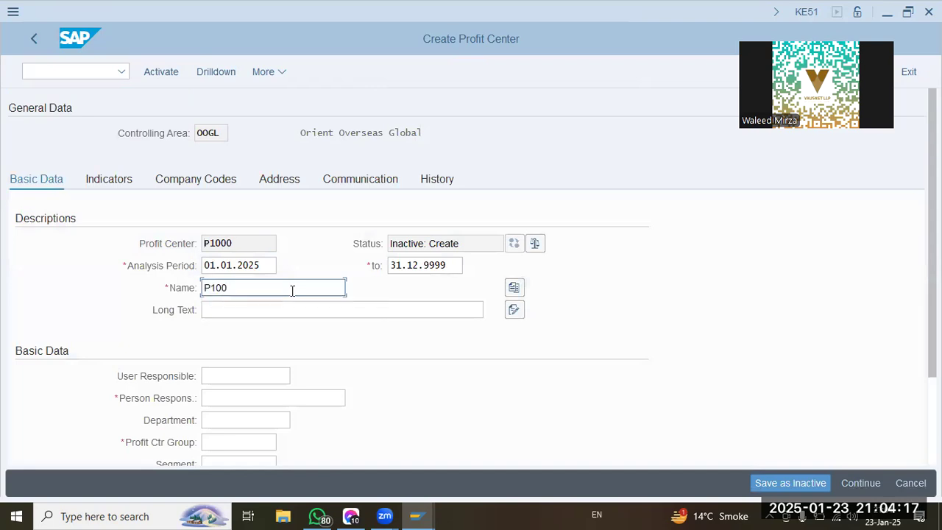
pyautogui.write('0 - North')
pyautogui.click(279, 310)
pyautogui.write('P10')
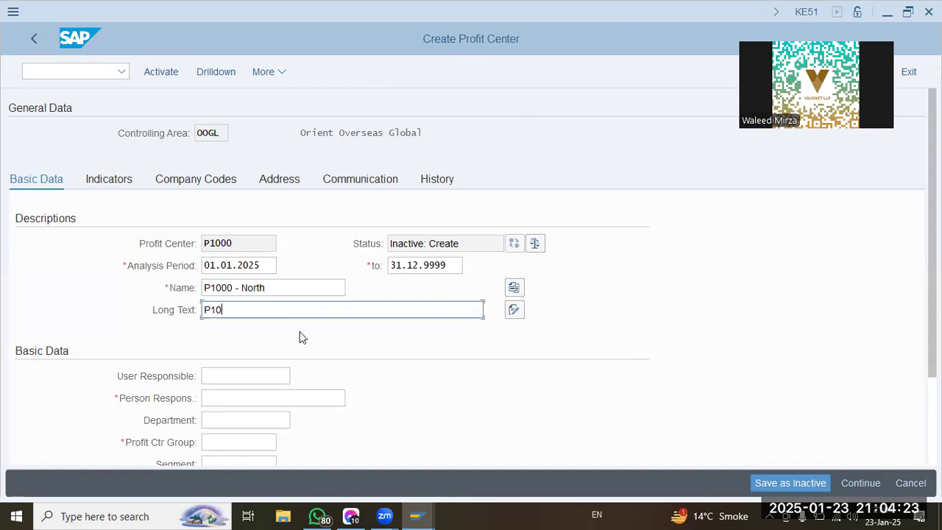
pyautogui.write('00 - North Showroom')
pyautogui.press('Tab')
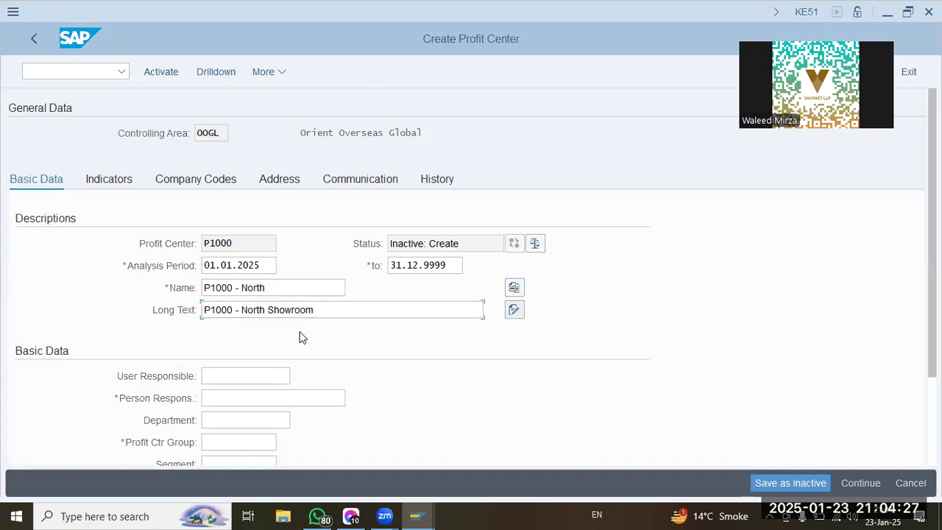
# Fill in the person responsible for P1000 and assign profit center group OOGL.
pyautogui.click(265, 398)
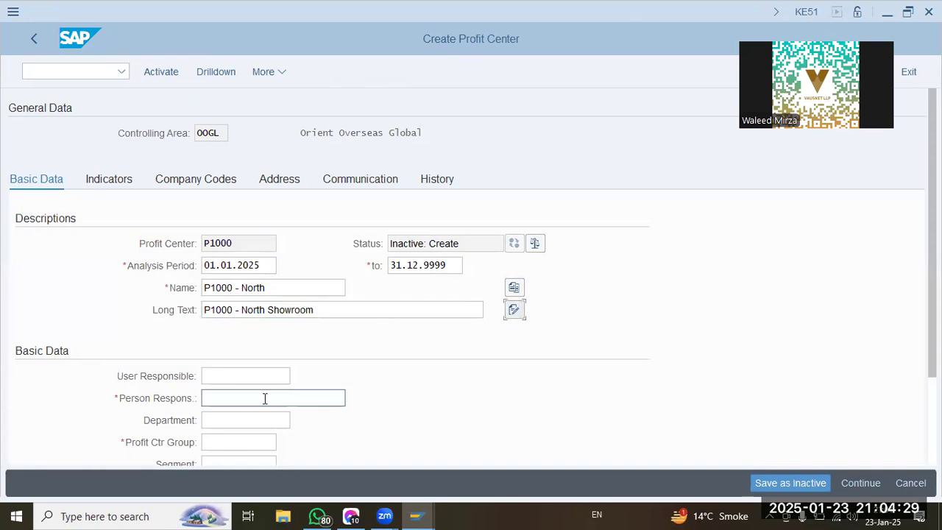
pyautogui.write('Jim')
pyautogui.press('Tab')
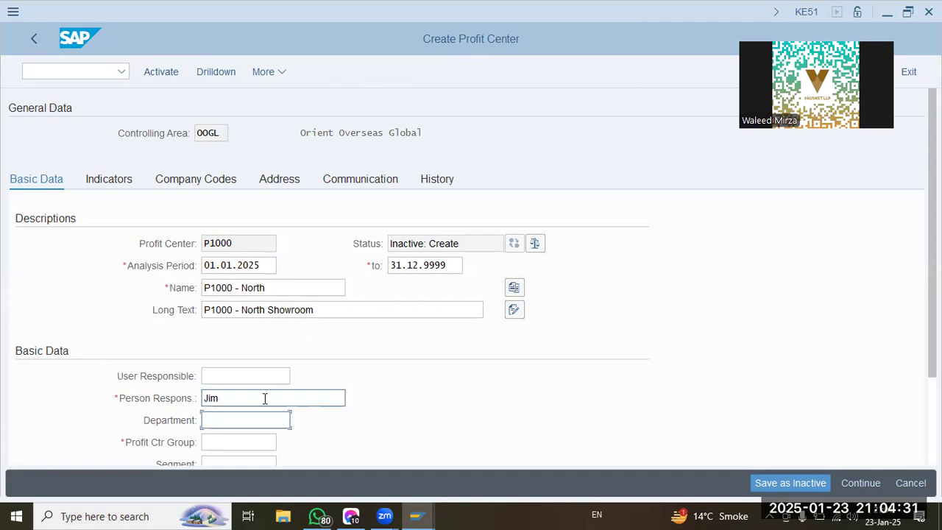
pyautogui.press('Tab')
pyautogui.press('Return')
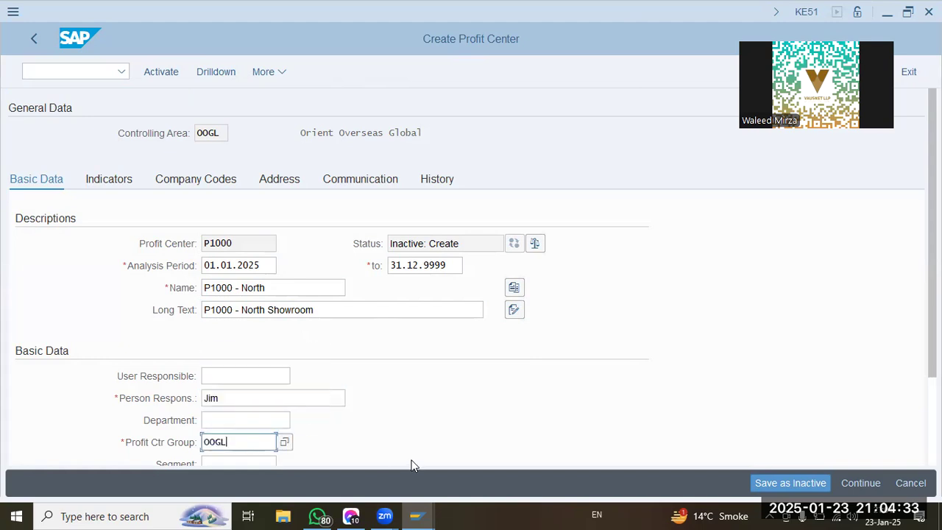
# Find the OOGL Passenger Vehicles segment (OOPP), assign it to P1000 and activate the profit center.
pyautogui.scroll(-3, 354, 413)
pyautogui.click(263, 352)
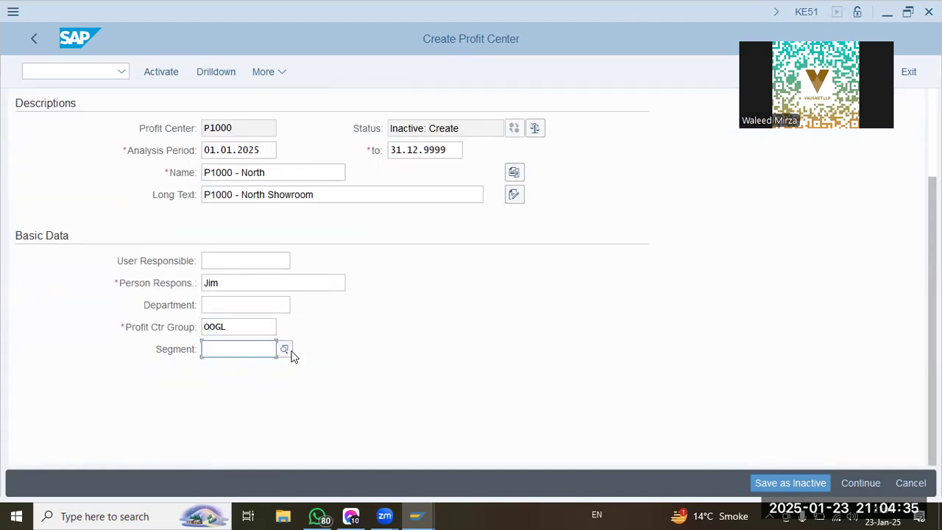
pyautogui.press('Return')
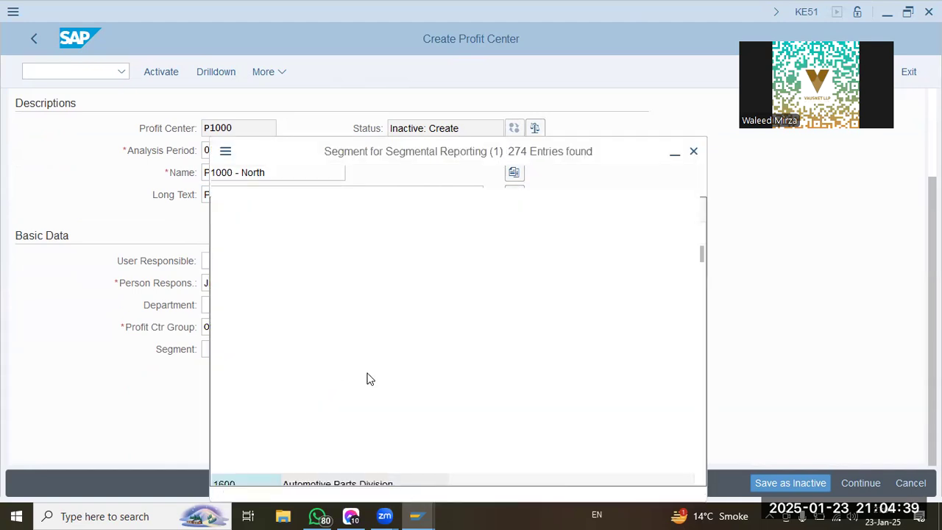
pyautogui.click(291, 211)
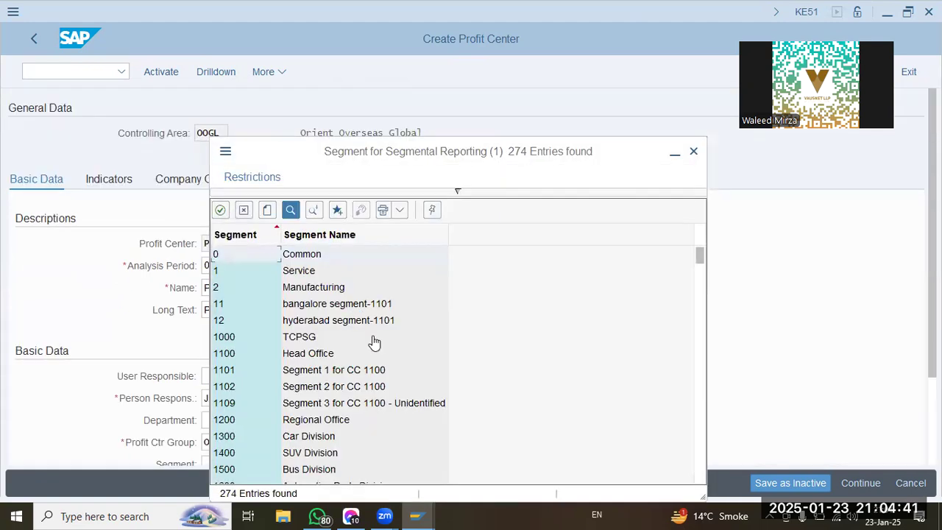
pyautogui.write('oogl')
pyautogui.press('Return')
pyautogui.doubleClick(351, 252)
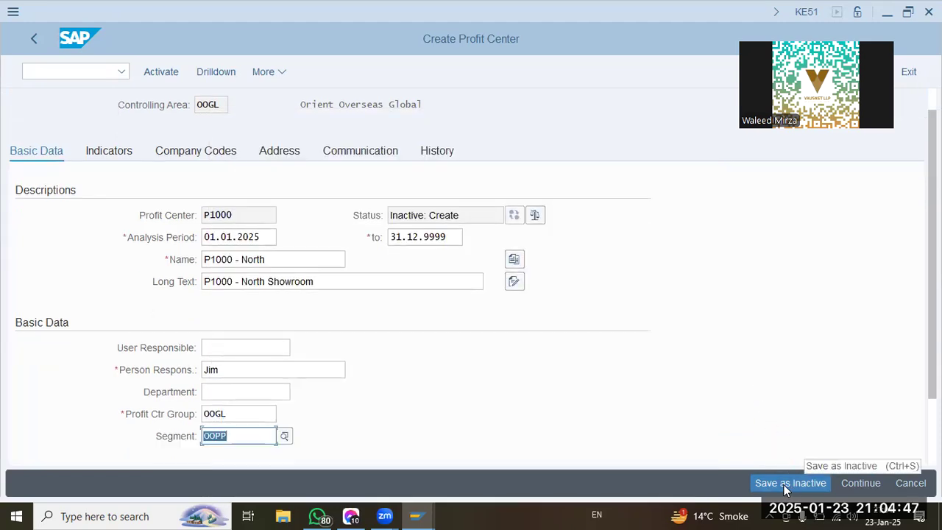
pyautogui.click(175, 73)
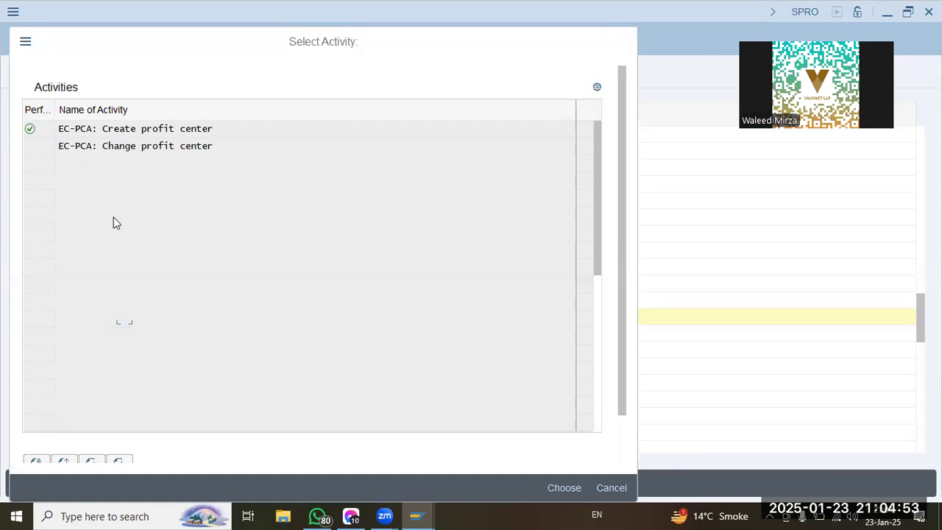
# Start creating profit center P2000 in controlling area OOGL from Define Profit Center and open its master data.
pyautogui.press('Escape')
pyautogui.click(126, 320)
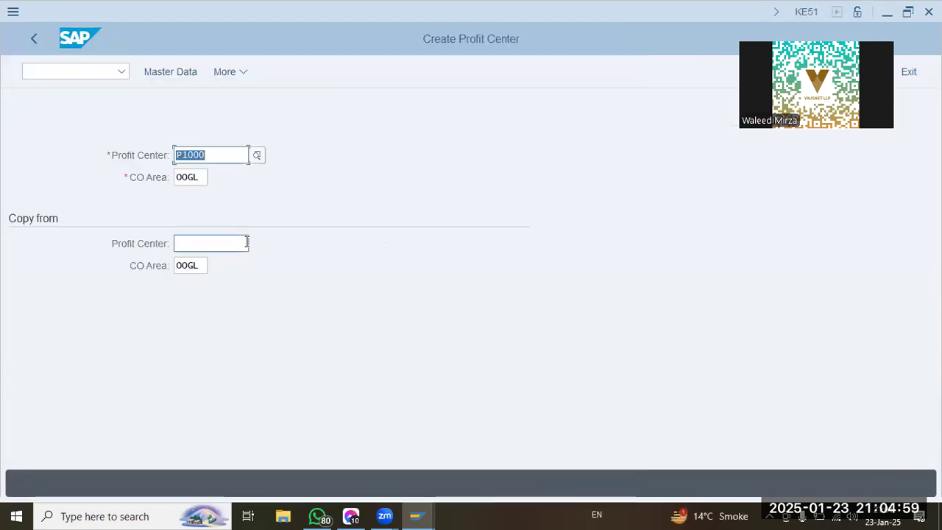
pyautogui.press('Left')
pyautogui.press('Left')
pyautogui.press('Left')
pyautogui.press('Left')
pyautogui.press('BackSpace')
pyautogui.write('2')
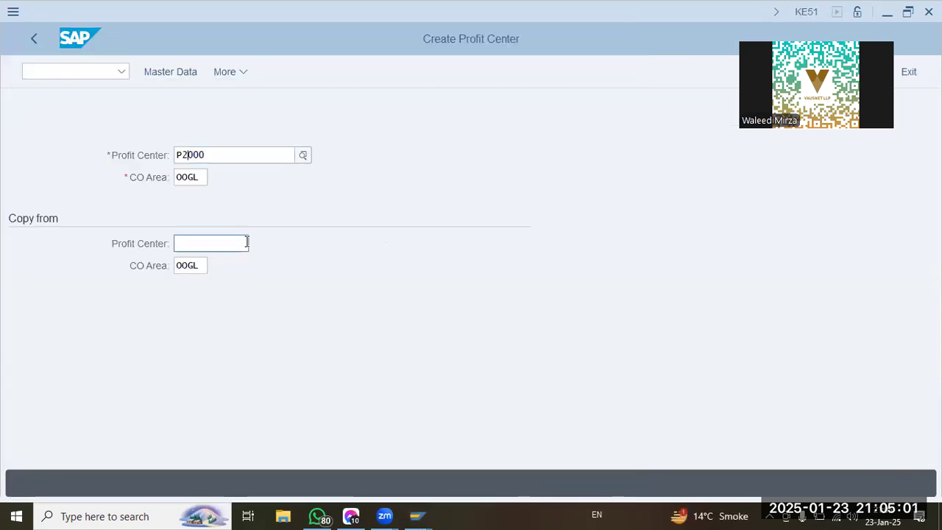
pyautogui.press('Tab')
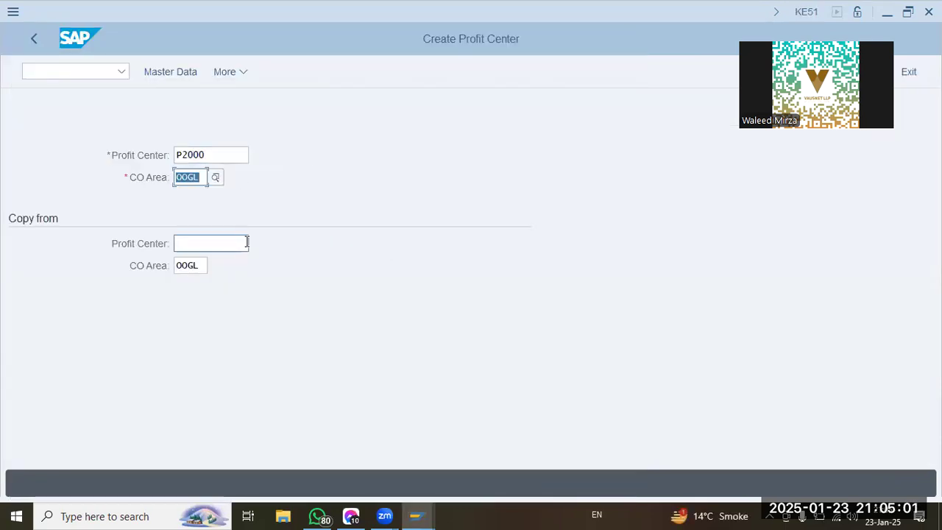
pyautogui.click(157, 76)
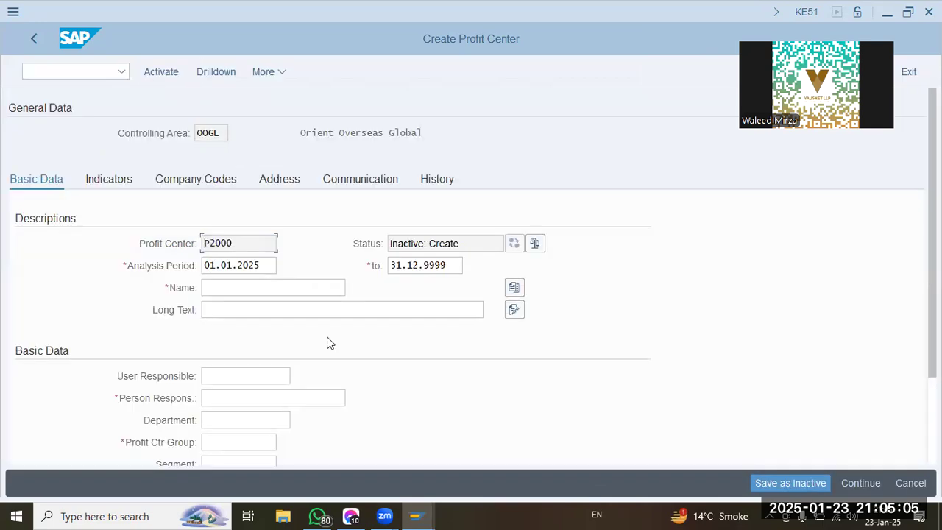
# Enter "P2000-North" as the profit center's name and "P2000-North Showroom" as its long text.
pyautogui.click(257, 287)
pyautogui.write('P2000-N')
pyautogui.press('Tab')
pyautogui.write('P2000-North Showroom')
pyautogui.press('Tab')
# Fill in the person responsible for P2000 and assign profit center group OOGL.
pyautogui.press('Tab')
pyautogui.write('Jim')
pyautogui.press('Tab')
pyautogui.press('Tab')
pyautogui.click(287, 443)
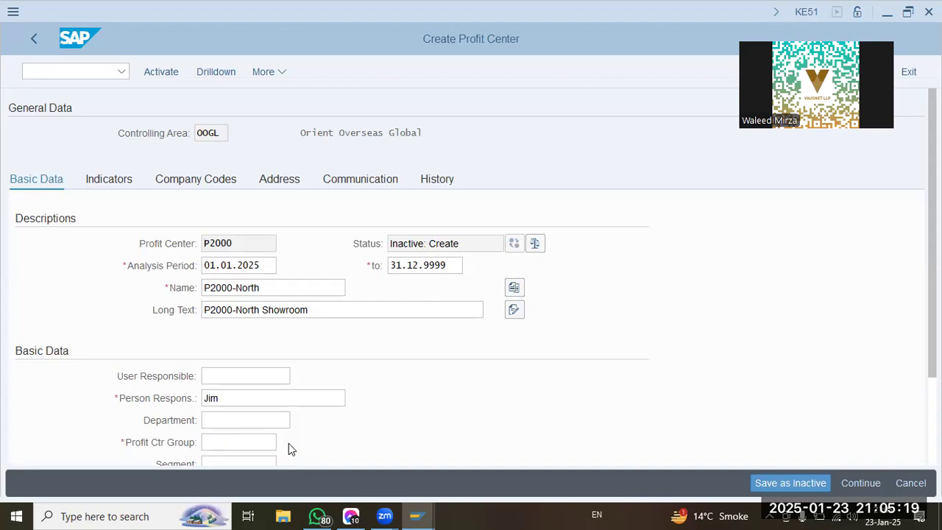
pyautogui.scroll(-1, 287, 375)
# Find the OOGL SUV segment (OOSV) in the segment list and assign it to P2000.
pyautogui.click(274, 393)
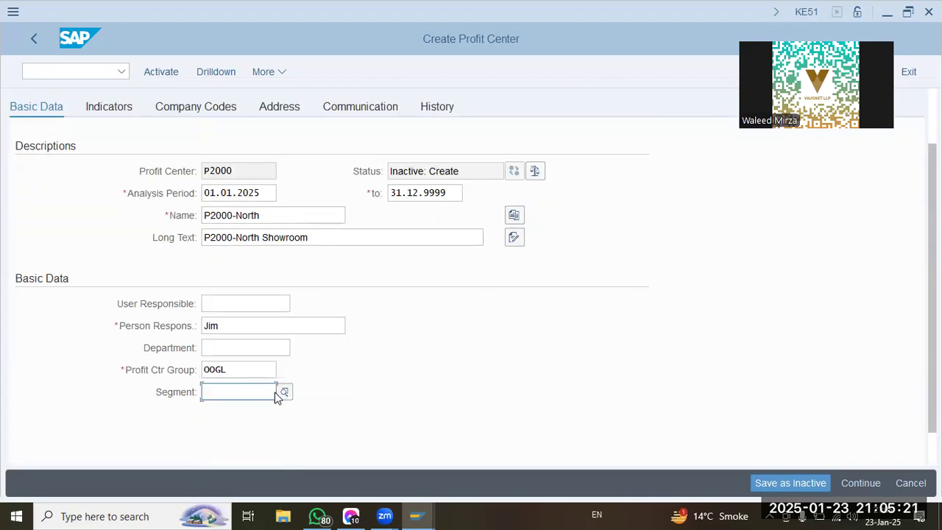
pyautogui.click(284, 393)
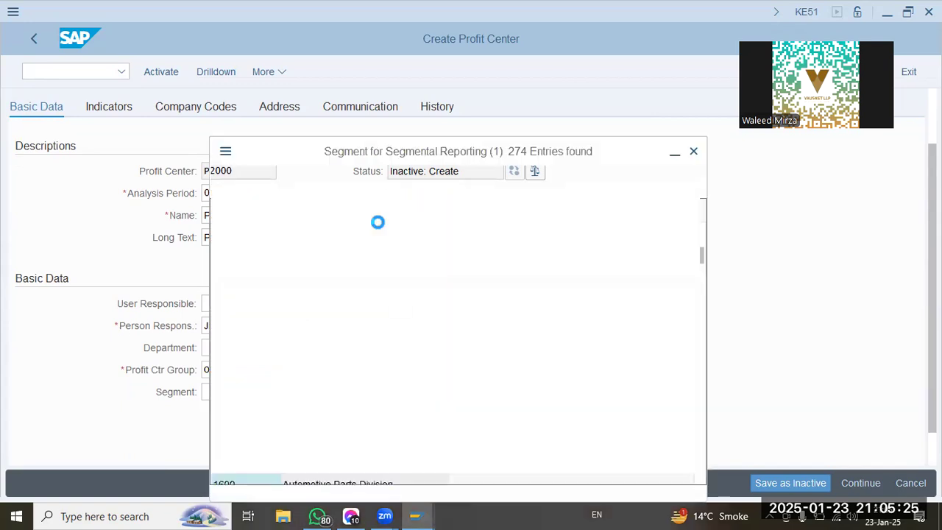
pyautogui.click(291, 212)
pyautogui.write('oos')
pyautogui.press('Return')
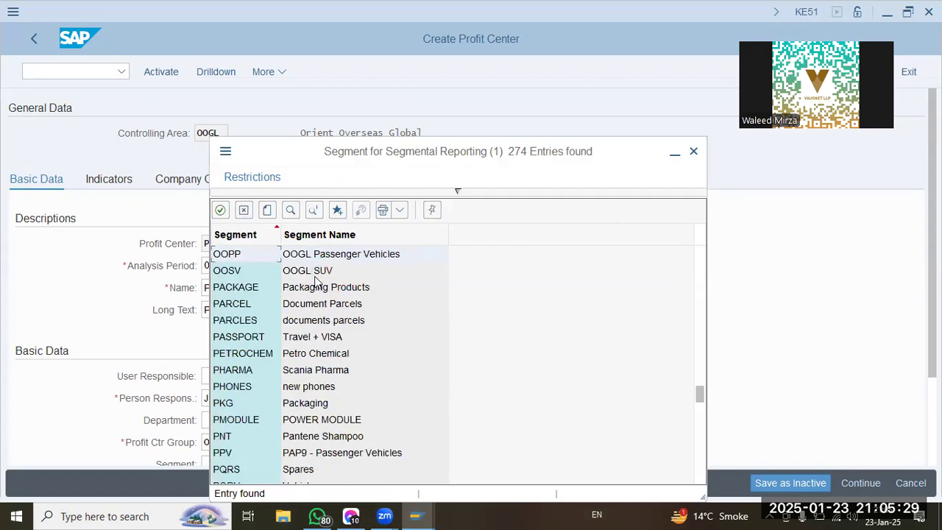
pyautogui.doubleClick(318, 273)
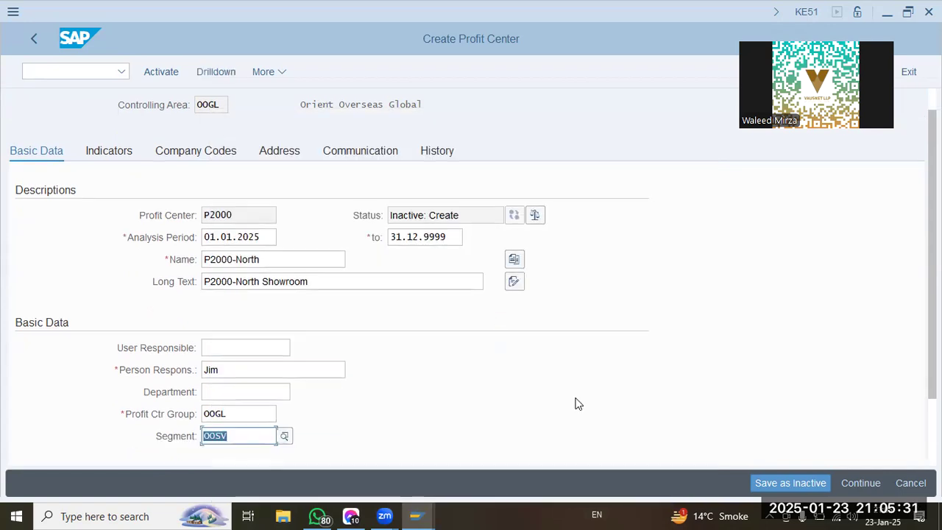
# Activate profit center P2000 and close the Define Profit Center activity selection.
pyautogui.moveTo(332, 276); pyautogui.dragTo(21, 280)
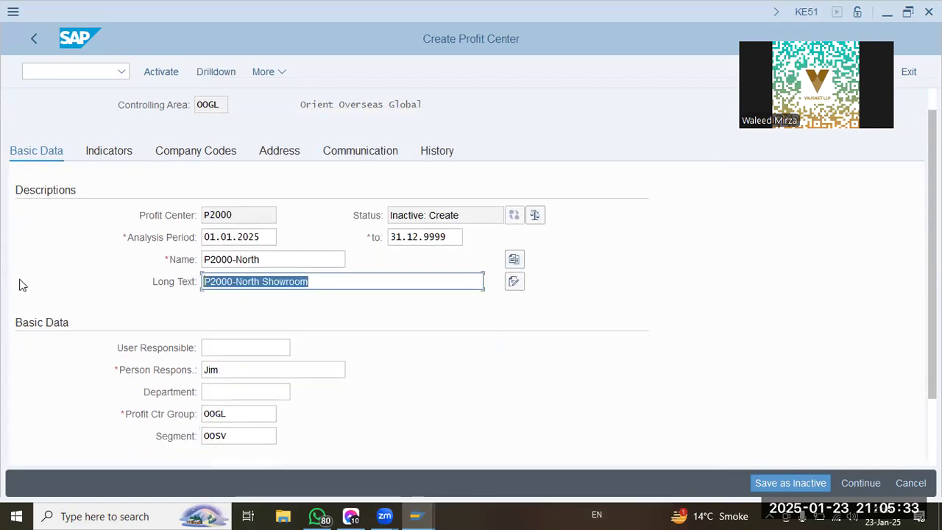
pyautogui.click(207, 283)
pyautogui.click(176, 71)
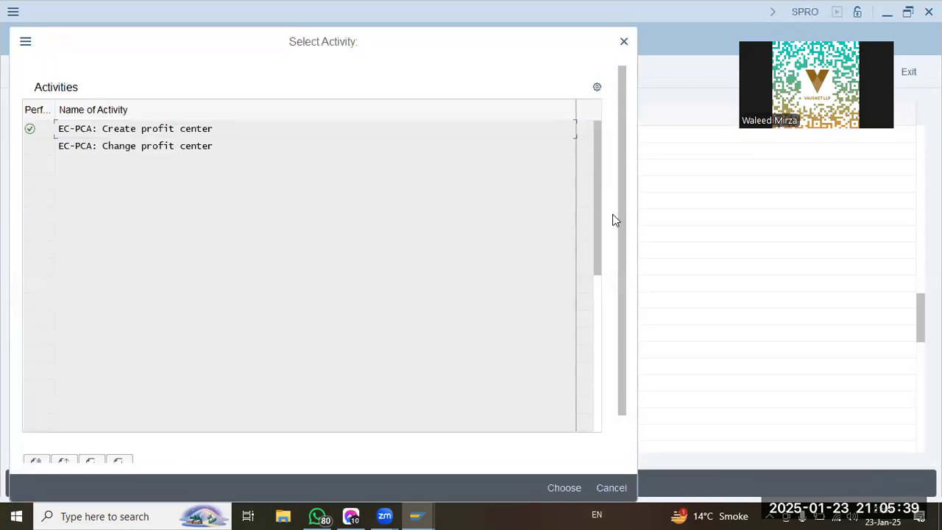
pyautogui.click(625, 42)
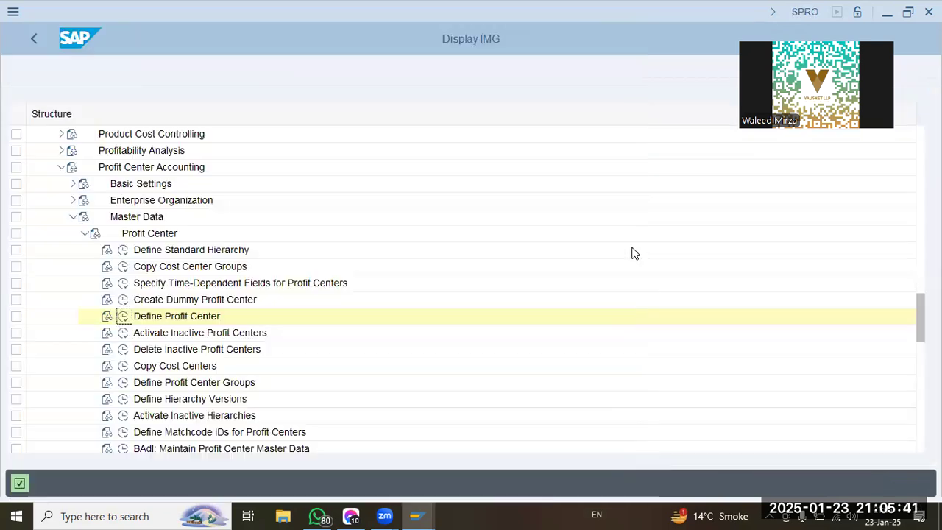
pyautogui.click(186, 354)
pyautogui.click(176, 367)
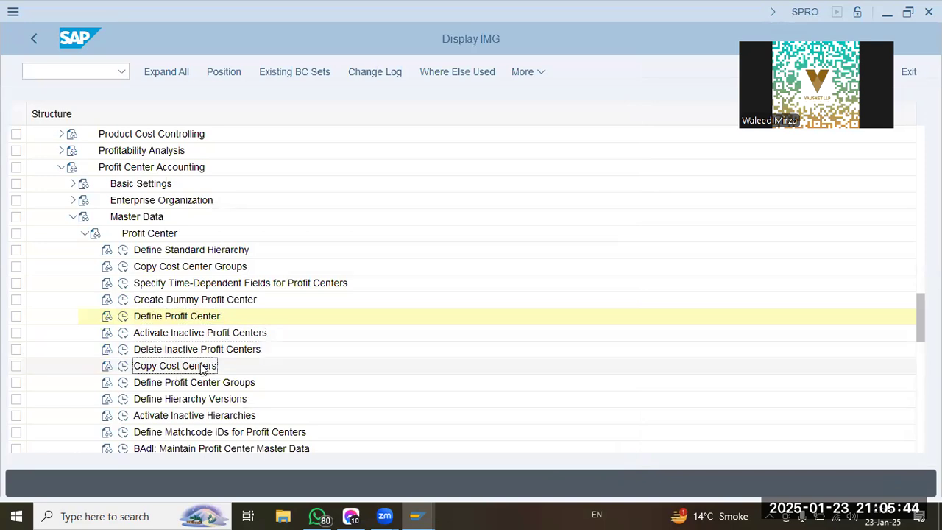
pyautogui.click(186, 318)
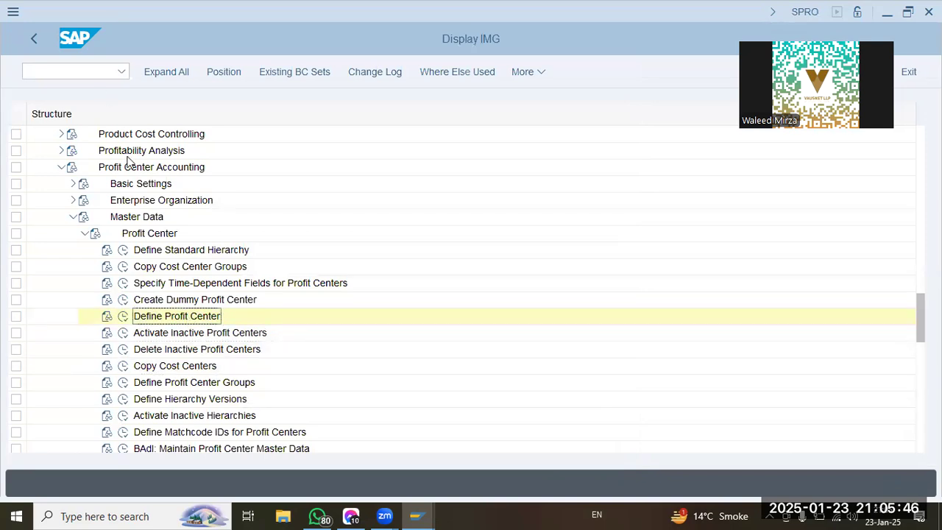
# Collapse Profit Center Accounting in the IMG and return to the SAP Easy Access screen with /n.
pyautogui.click(62, 167)
pyautogui.click(51, 72)
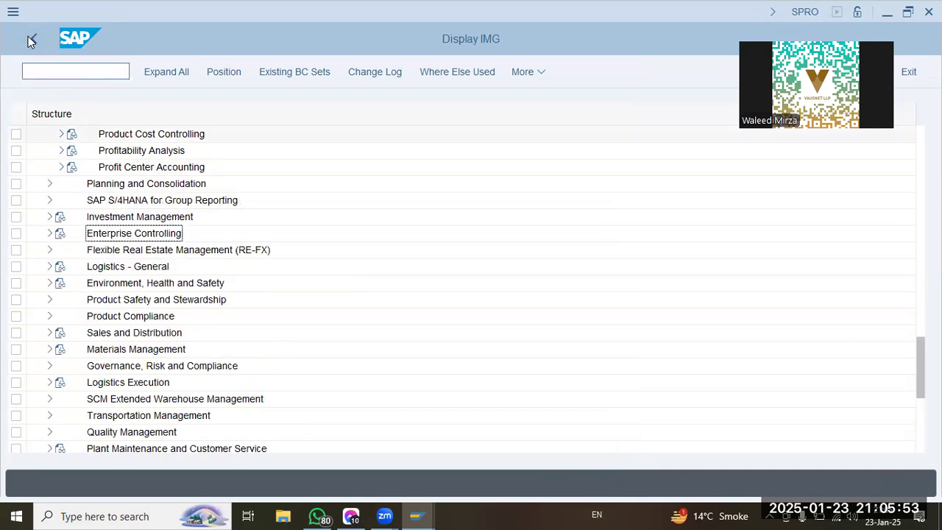
pyautogui.write('/n')
pyautogui.press('Return')
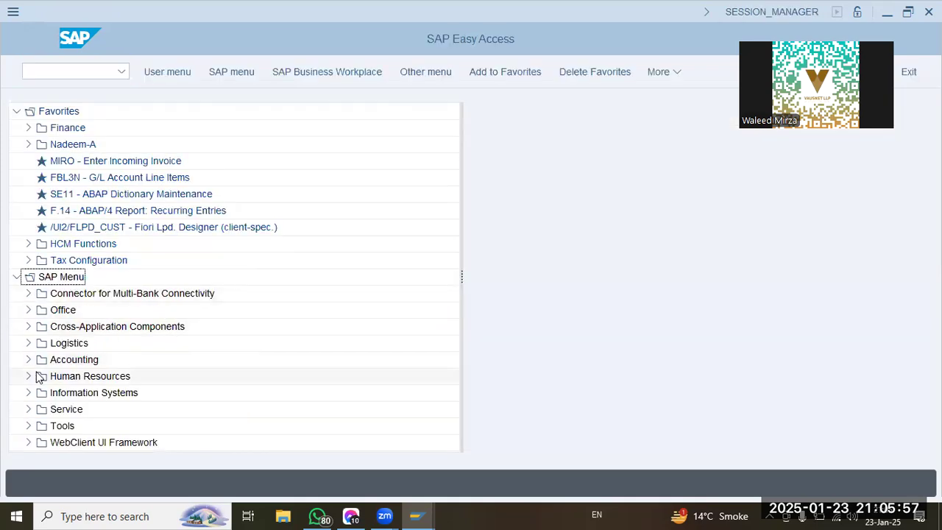
# Open the individual-processing Create Cost Center transaction from the Cost Center Accounting master data.
pyautogui.click(29, 360)
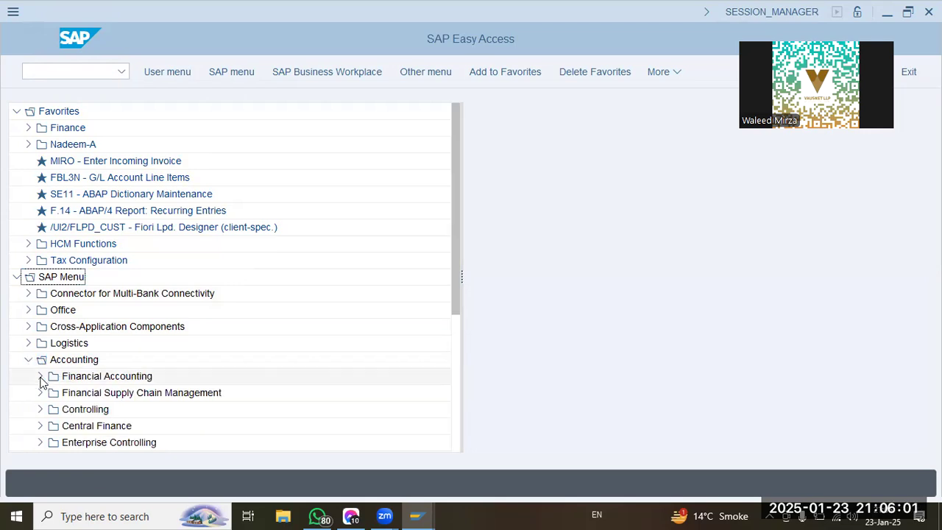
pyautogui.click(40, 412)
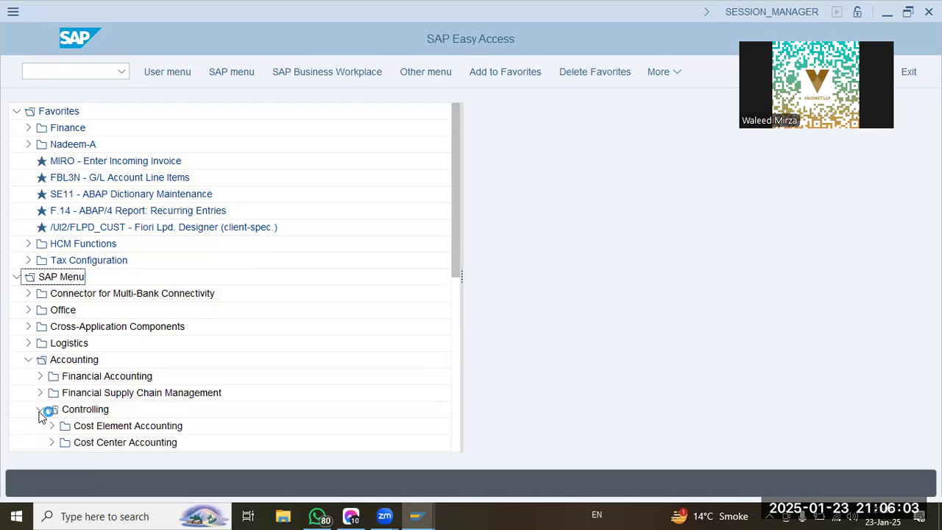
pyautogui.click(50, 345)
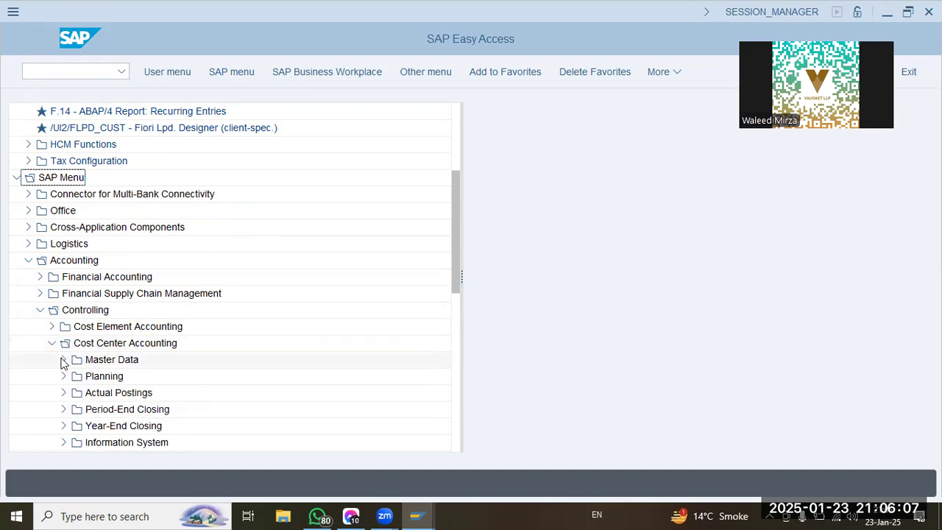
pyautogui.click(62, 360)
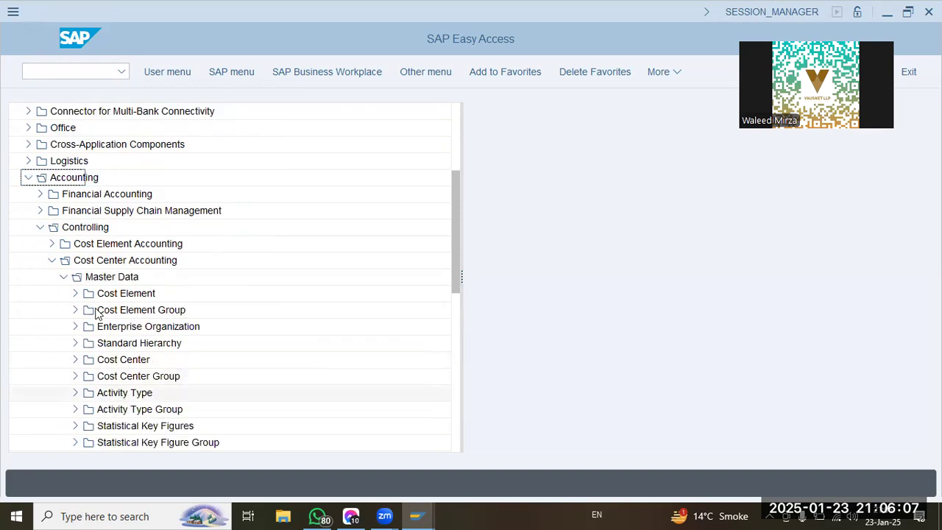
pyautogui.click(76, 360)
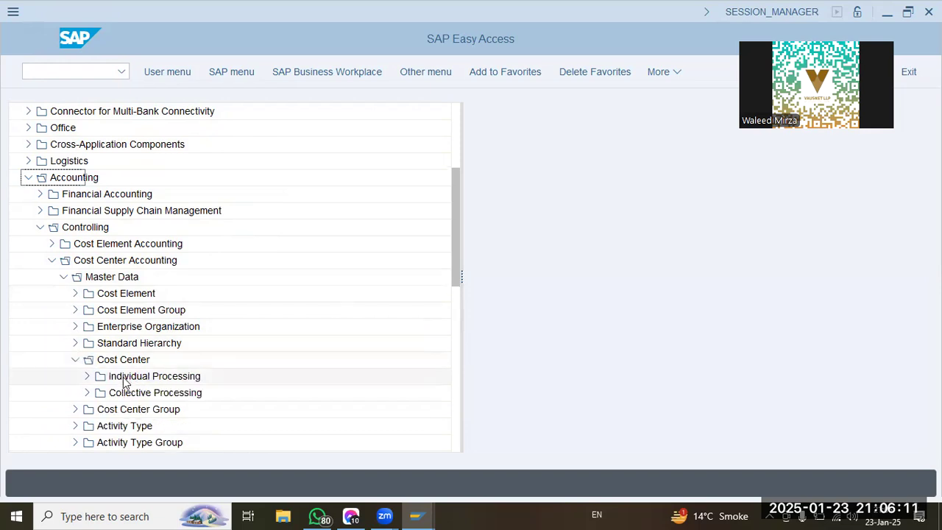
pyautogui.click(86, 376)
pyautogui.click(147, 360)
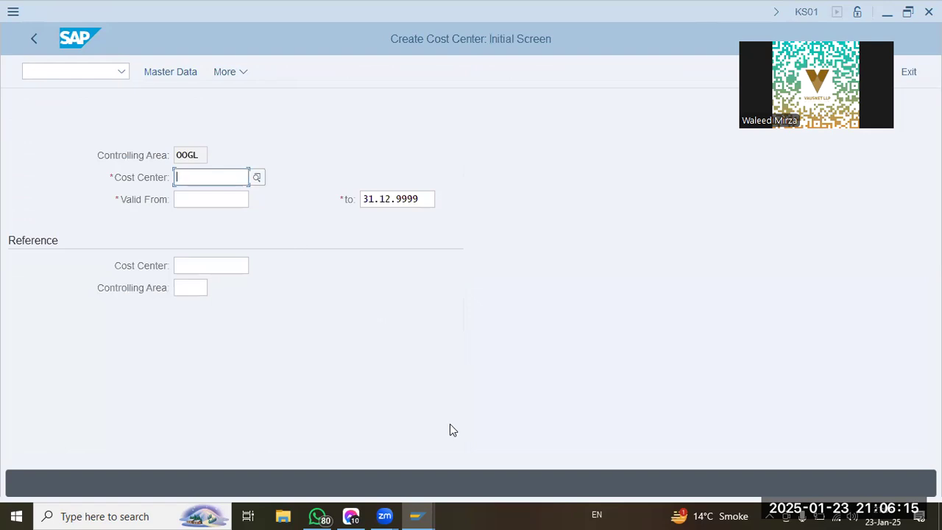
# Enter cost center P1000 valid from 01.01.2025 and open its master data for creation.
pyautogui.write('p1000')
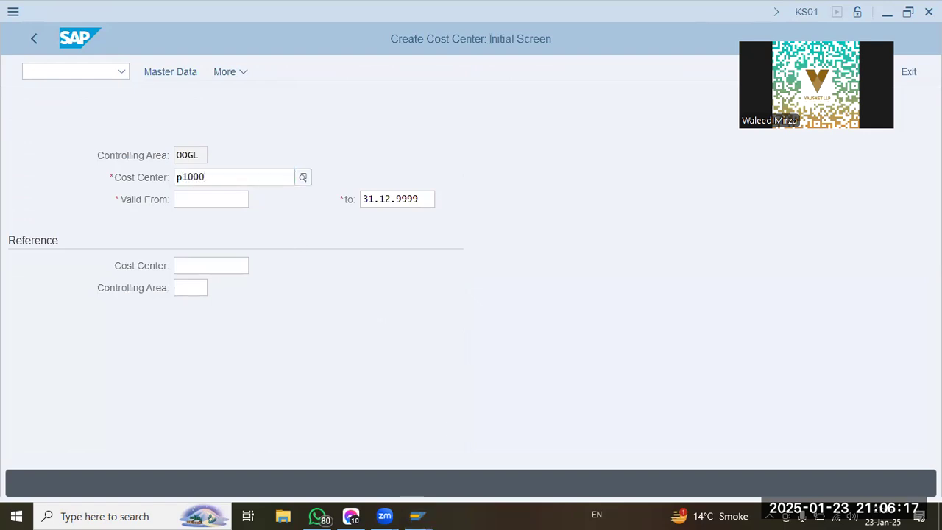
pyautogui.press('Return')
pyautogui.write('01')
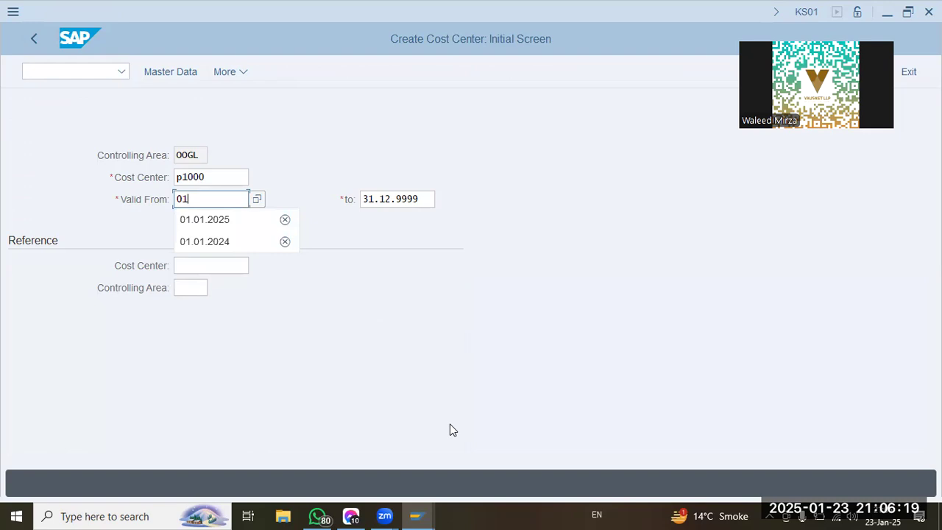
pyautogui.press('Down')
pyautogui.press('Tab')
pyautogui.click(186, 71)
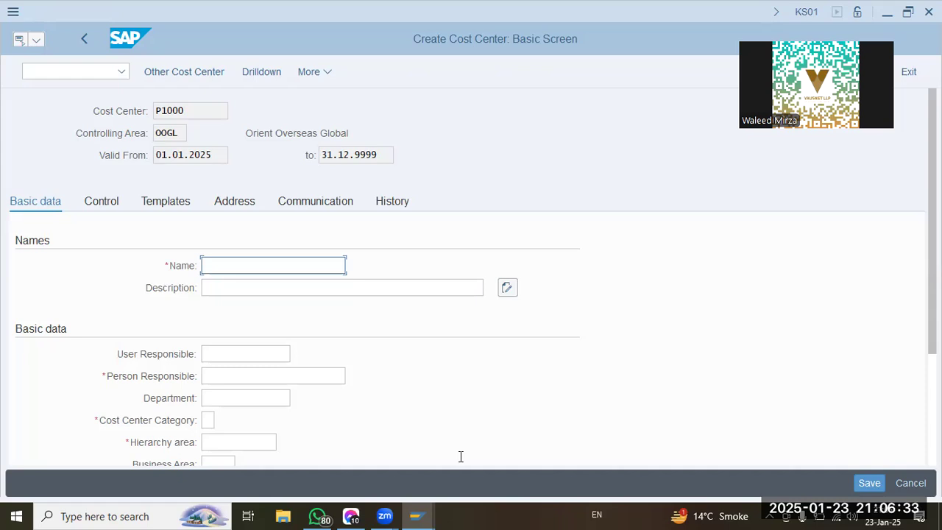
# Set both the name and the description of cost center P1000 to Operations.
pyautogui.write('Operations')
pyautogui.press('Tab')
pyautogui.write('Operations')
pyautogui.press('Tab')
pyautogui.press('Tab')
pyautogui.press('Tab')
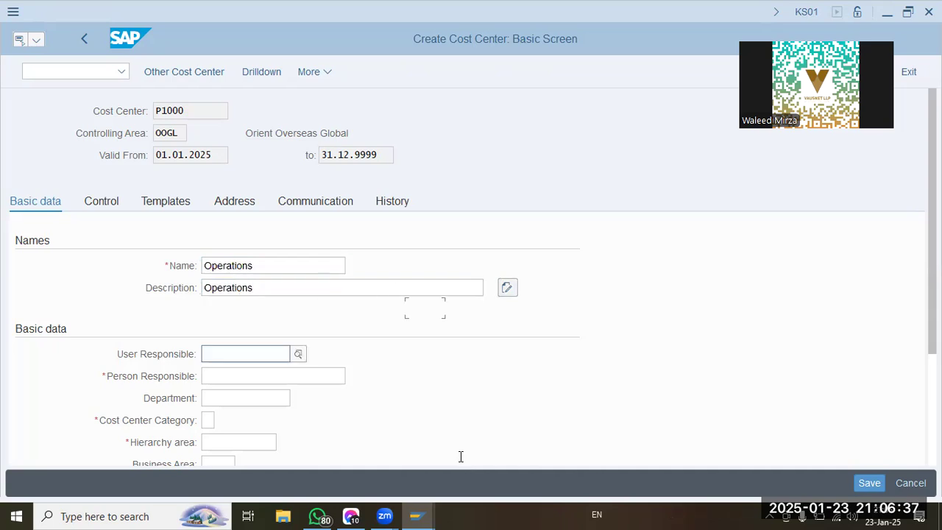
# Fill in the person responsible for cost center P1000 and assign cost center category V (Sales).
pyautogui.write('J')
pyautogui.press('Down')
pyautogui.press('Return')
pyautogui.press('Tab')
pyautogui.press('Tab')
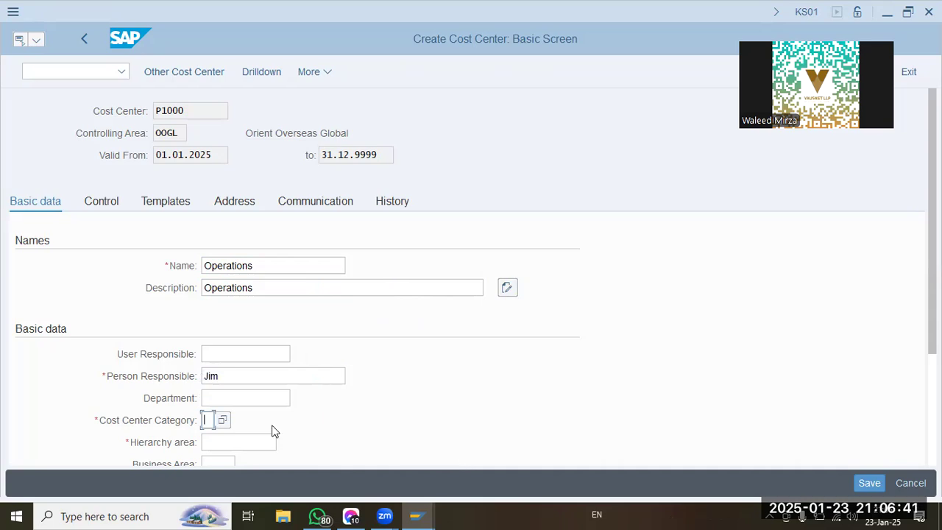
pyautogui.click(224, 420)
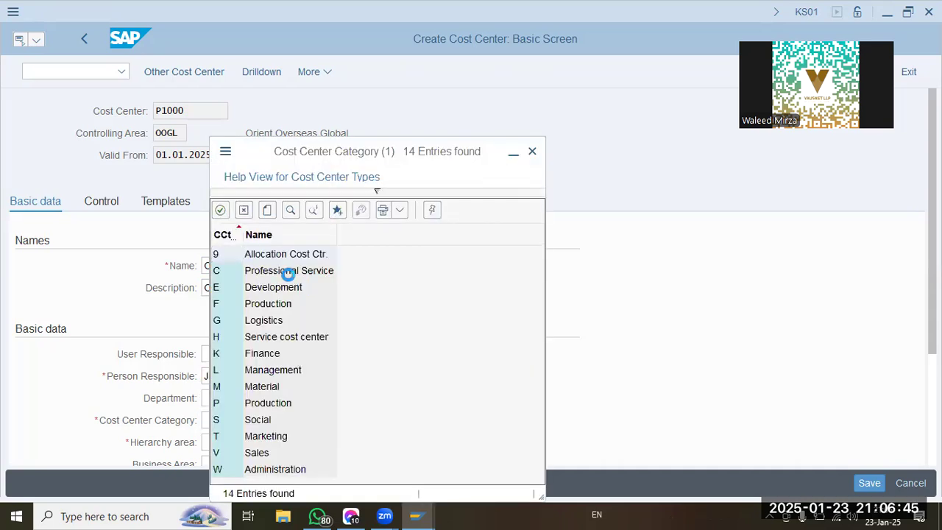
pyautogui.click(290, 274)
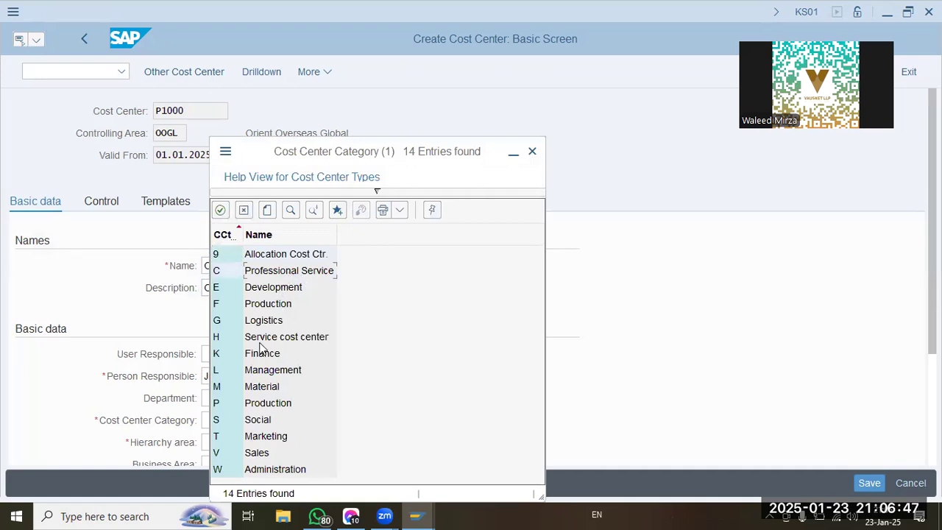
pyautogui.click(259, 455)
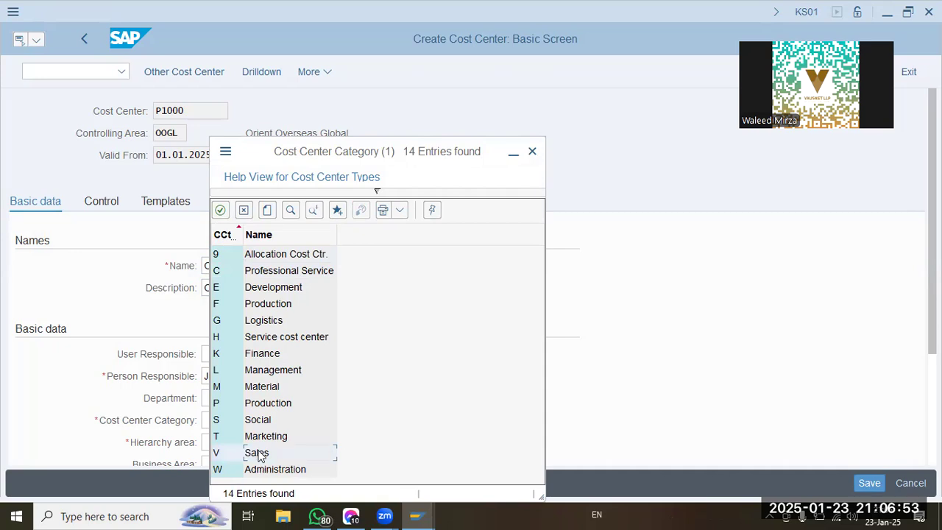
pyautogui.press('Return')
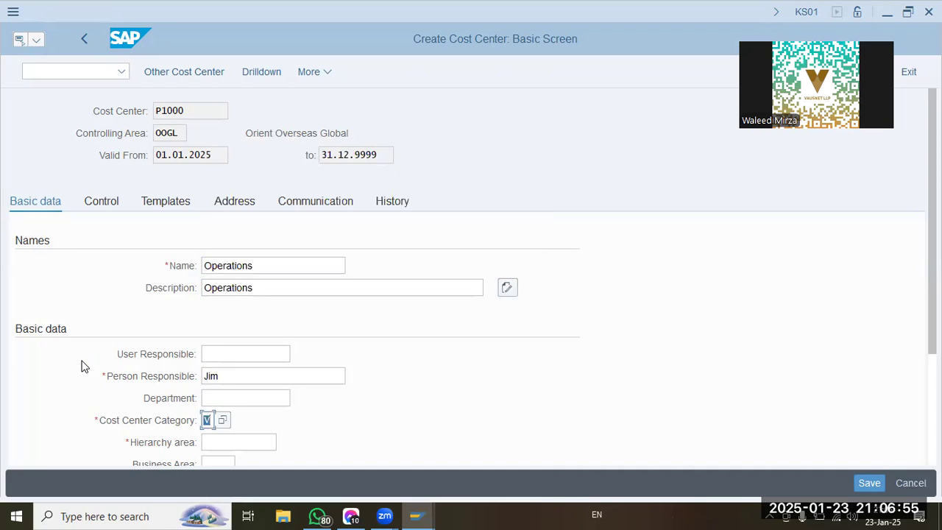
# Assign hierarchy area OOGL and profit center P1000 to the Operations cost center.
pyautogui.scroll(-3, 84, 363)
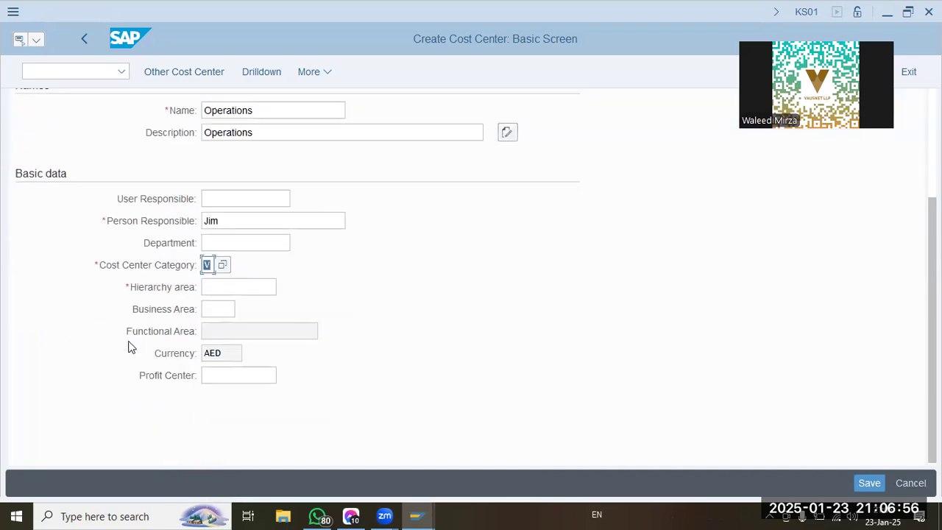
pyautogui.click(254, 287)
pyautogui.click(284, 288)
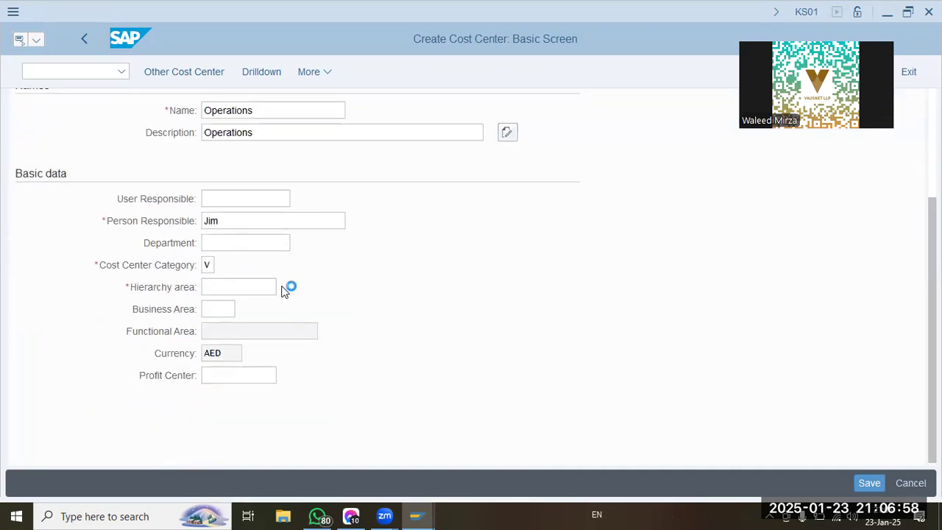
pyautogui.click(226, 310)
pyautogui.click(244, 376)
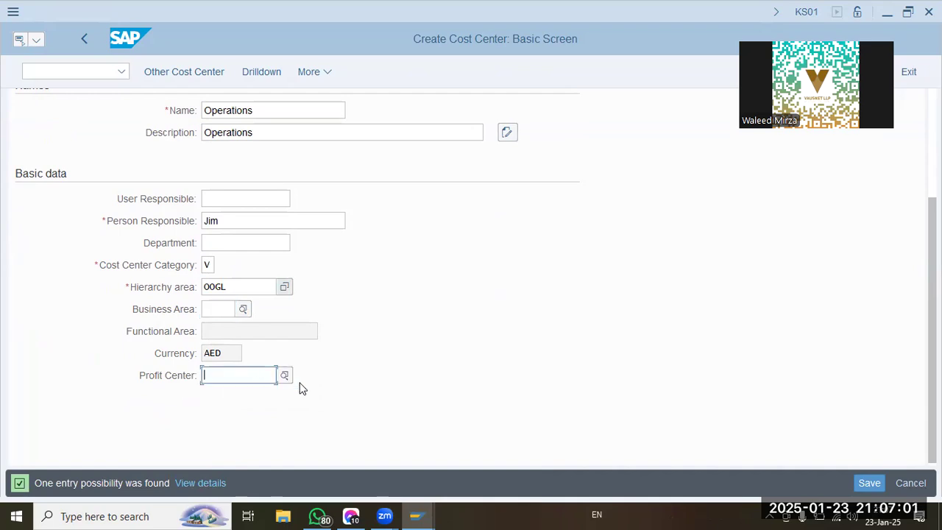
pyautogui.write('p1000')
pyautogui.press('Return')
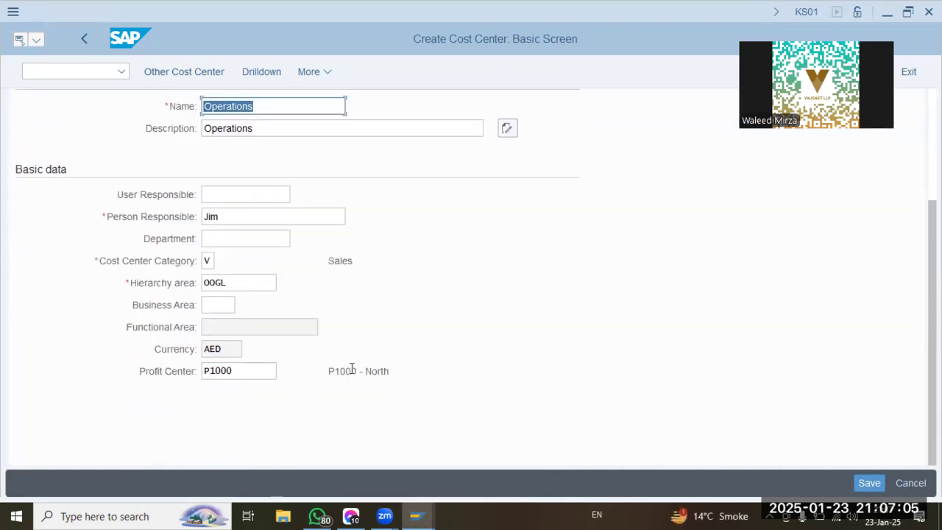
# Check the profit center and description of cost center P1000 and save it.
pyautogui.moveTo(332, 373); pyautogui.dragTo(450, 388)
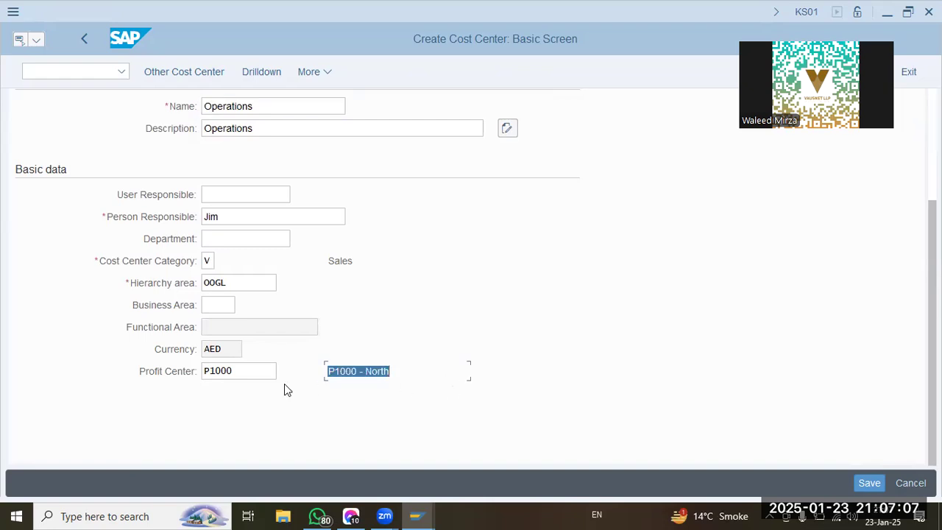
pyautogui.doubleClick(254, 373)
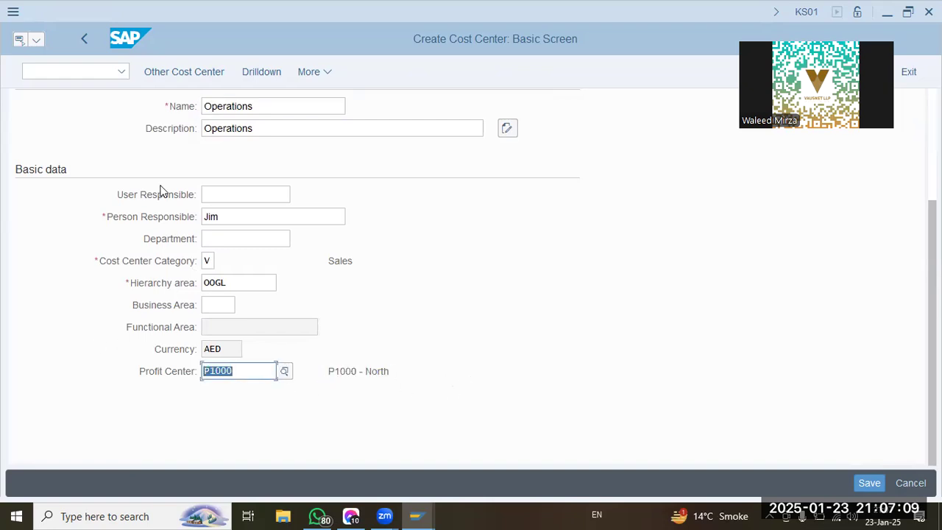
pyautogui.doubleClick(257, 128)
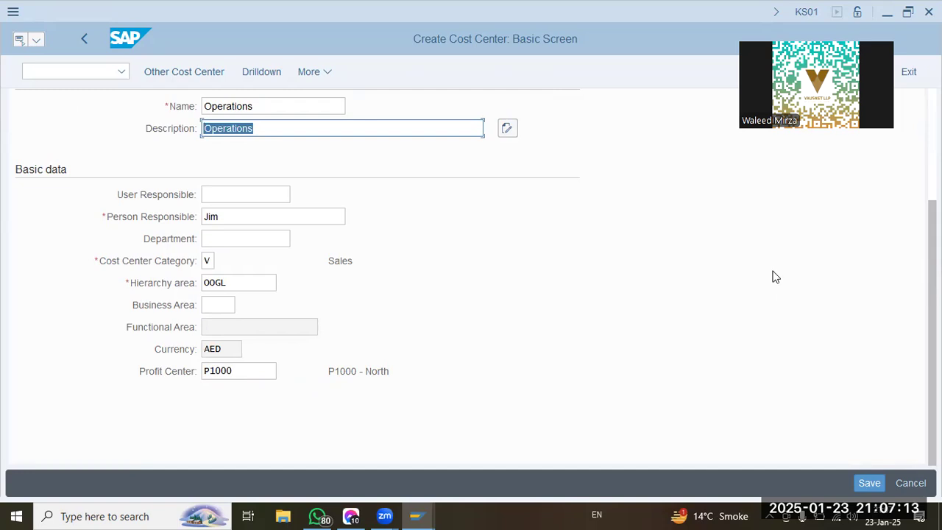
pyautogui.click(870, 478)
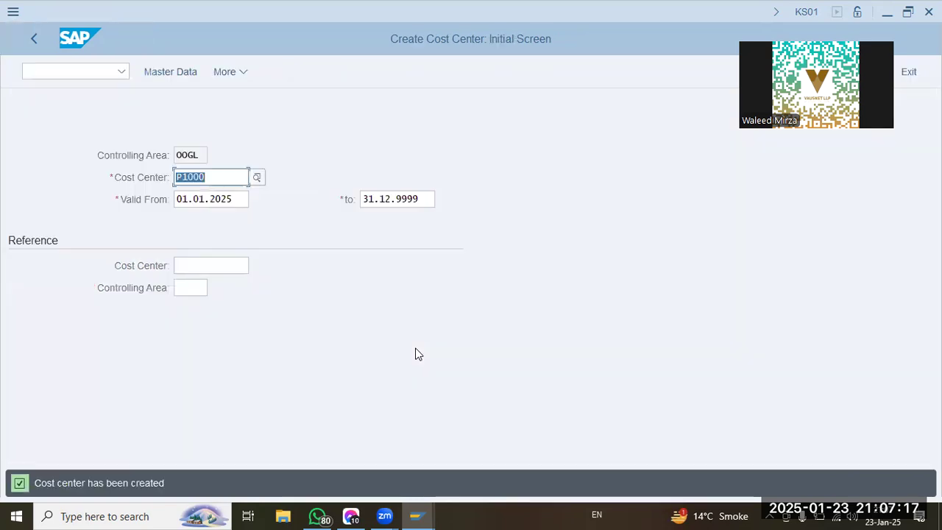
# Change the cost center number on the initial screen to P2000, keeping the same validity period.
pyautogui.click(214, 177)
pyautogui.press('Left')
pyautogui.press('Left')
pyautogui.press('Left')
pyautogui.press('BackSpace')
pyautogui.write('2')
pyautogui.press('Tab')
pyautogui.press('Tab')
# Use cost center P1000 in controlling area OOGL as the reference and open the master data of P2000.
pyautogui.click(197, 265)
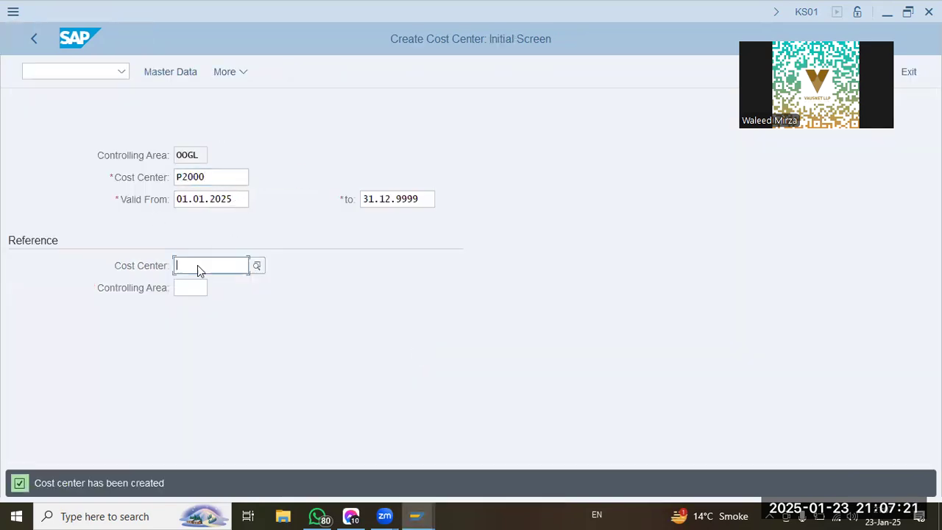
pyautogui.write('p1000')
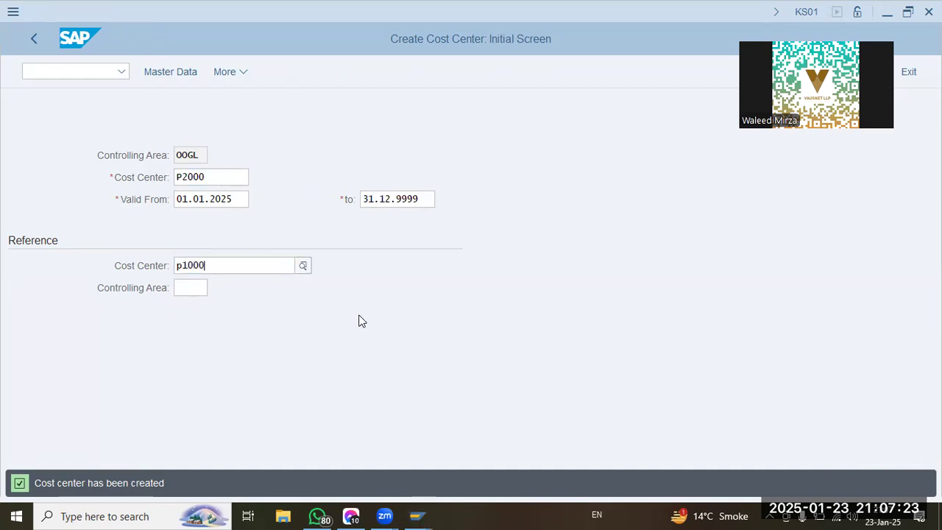
pyautogui.press('Tab')
pyautogui.write('oogl')
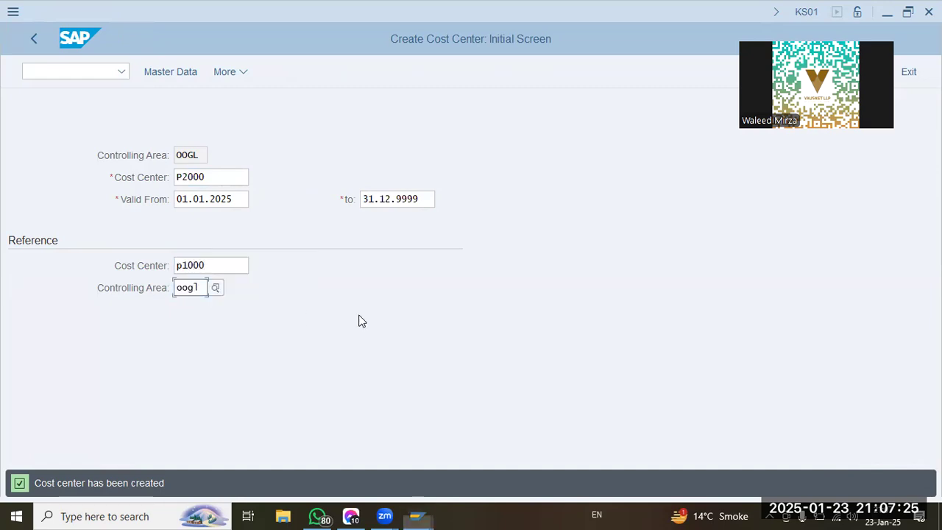
pyautogui.press('Return')
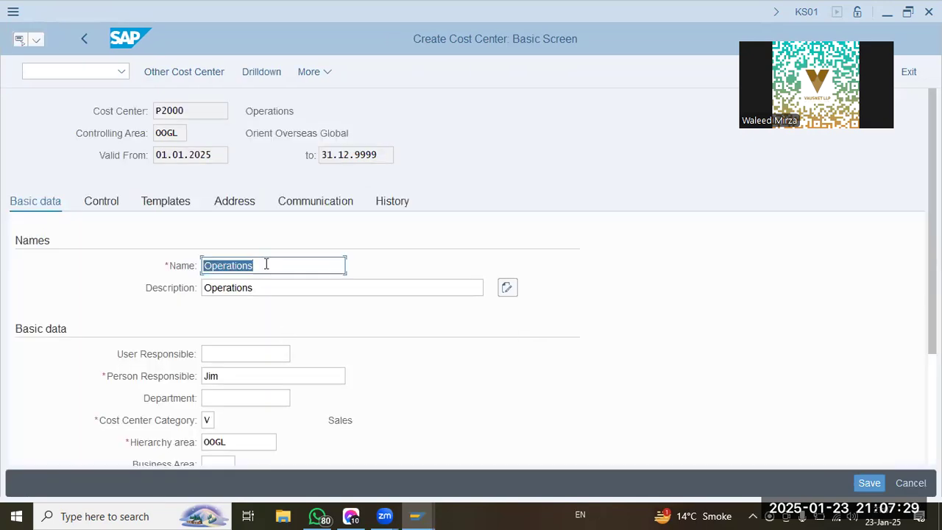
# Set both the name and the description of cost center P2000 to Marketing.
pyautogui.scroll(-2, 266, 263)
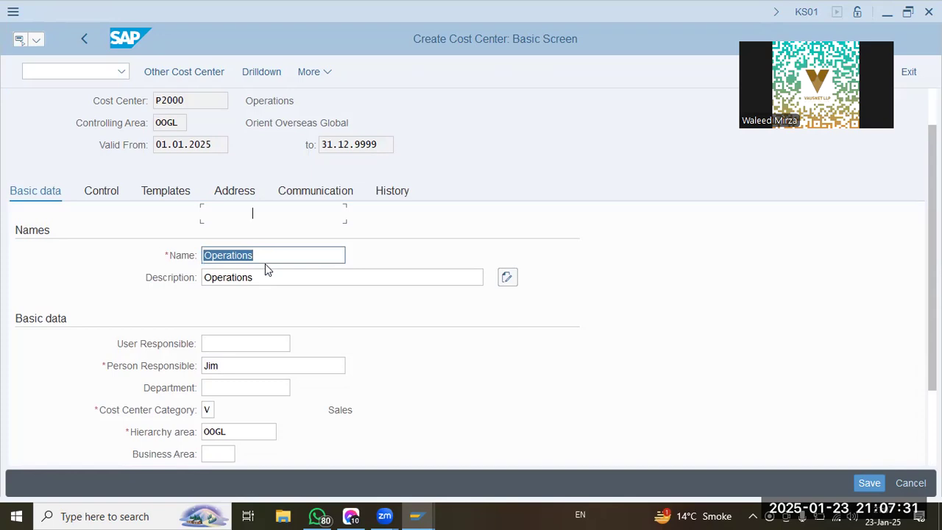
pyautogui.write('Marketing')
pyautogui.press('Tab')
pyautogui.write('Marketing')
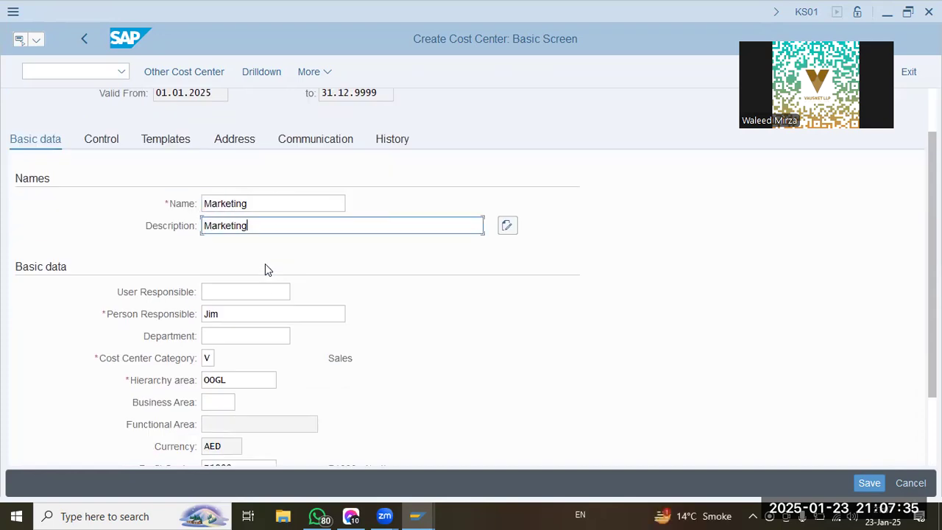
# Change the cost center category of P2000 to T (Marketing).
pyautogui.scroll(-3, 259, 343)
pyautogui.click(226, 298)
pyautogui.click(228, 315)
pyautogui.click(207, 272)
pyautogui.click(222, 277)
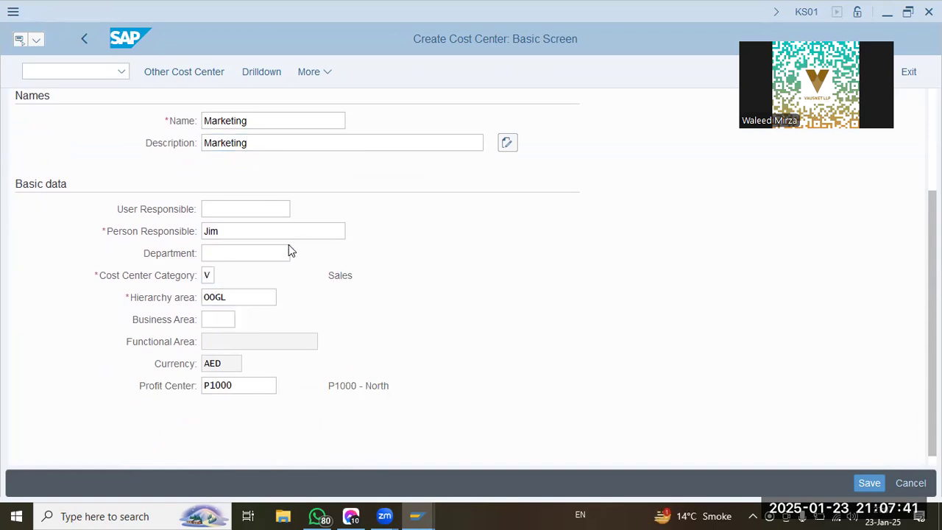
pyautogui.doubleClick(270, 451)
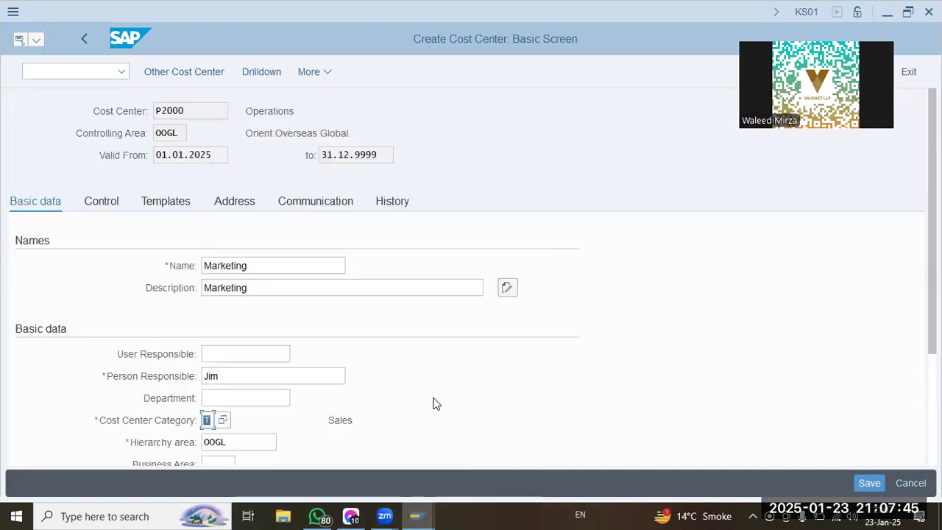
# Assign profit center P2000 to the Marketing cost center and save it.
pyautogui.scroll(-2, 434, 403)
pyautogui.click(217, 374)
pyautogui.hotkey('shift', 'Left')
pyautogui.write('2')
pyautogui.press('Return')
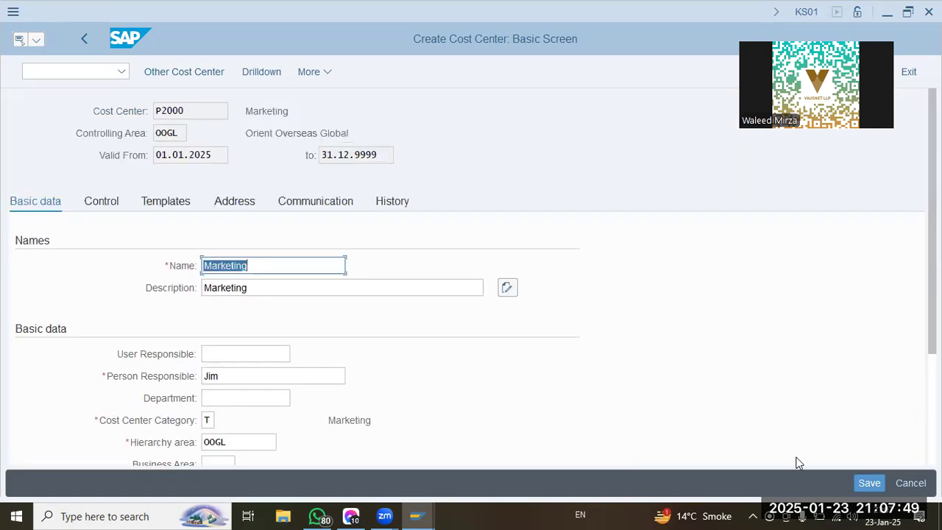
pyautogui.scroll(-2, 832, 443)
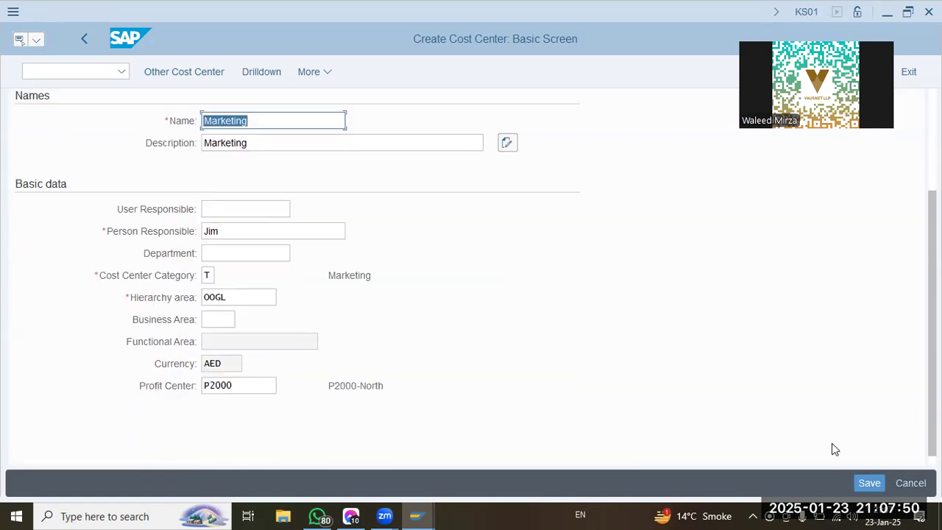
pyautogui.click(868, 482)
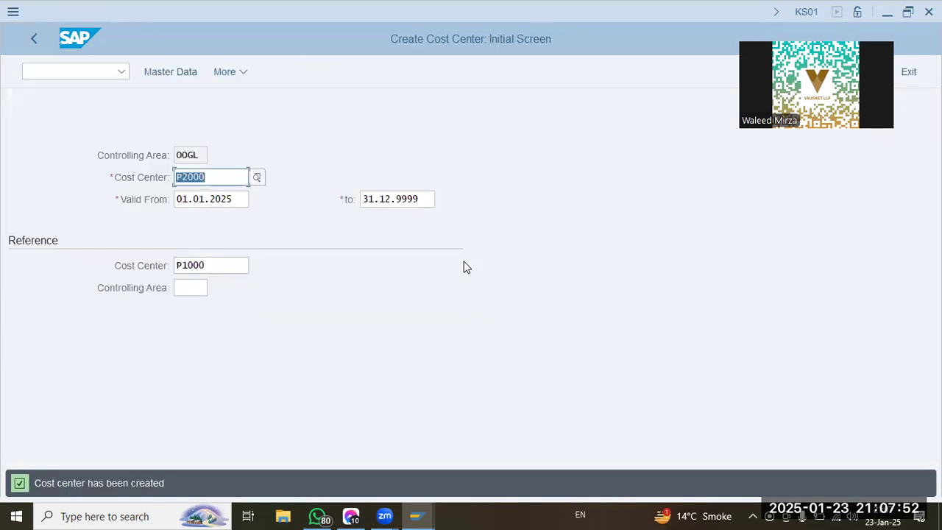
pyautogui.click(236, 264)
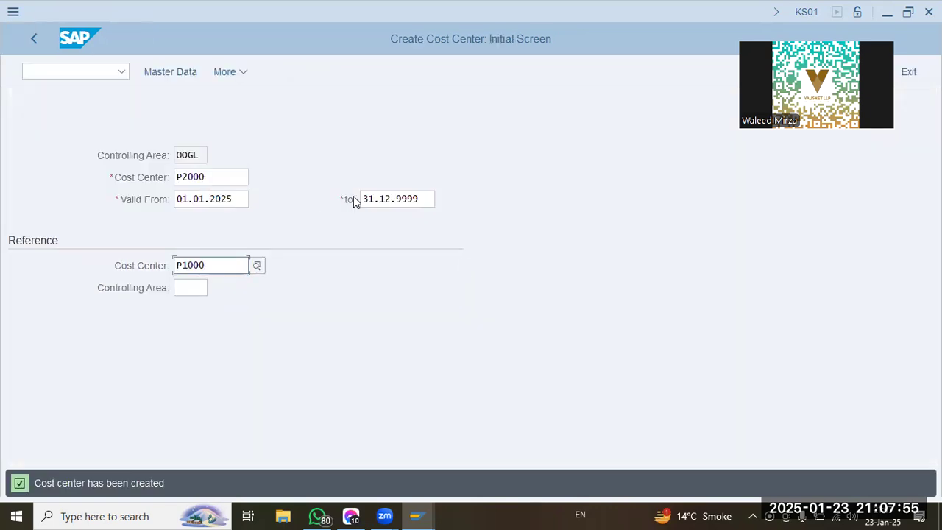